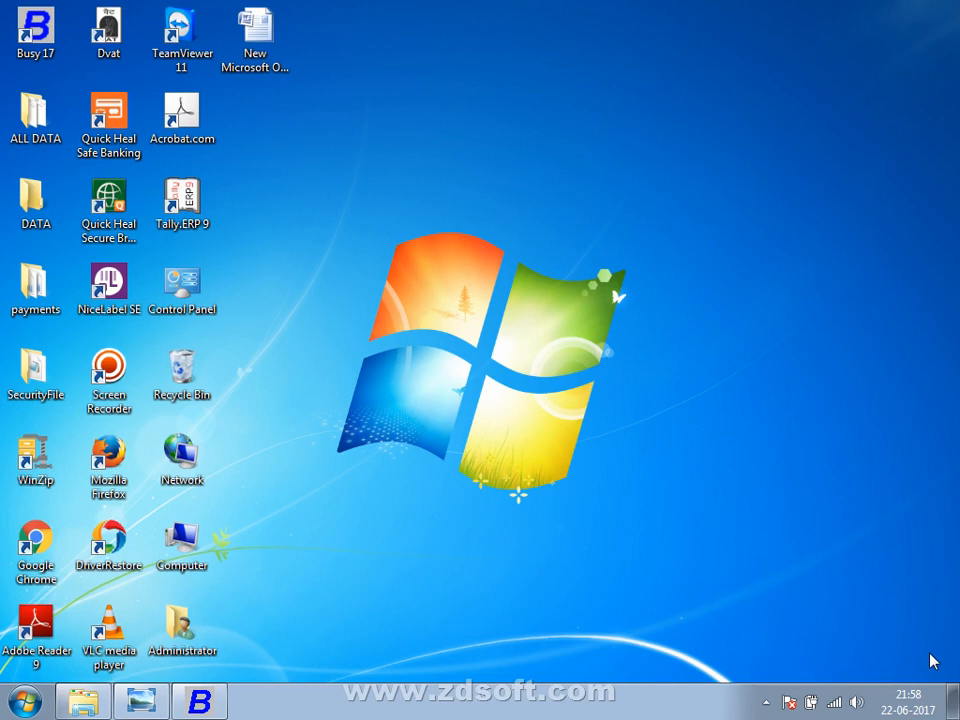
# Switch from the desktop to the open Busy 17 accounting window with Alt+Tab.
pyautogui.hotkey('alt', 'Tab')
pyautogui.hotkey('alt', 'shift', 'Tab')
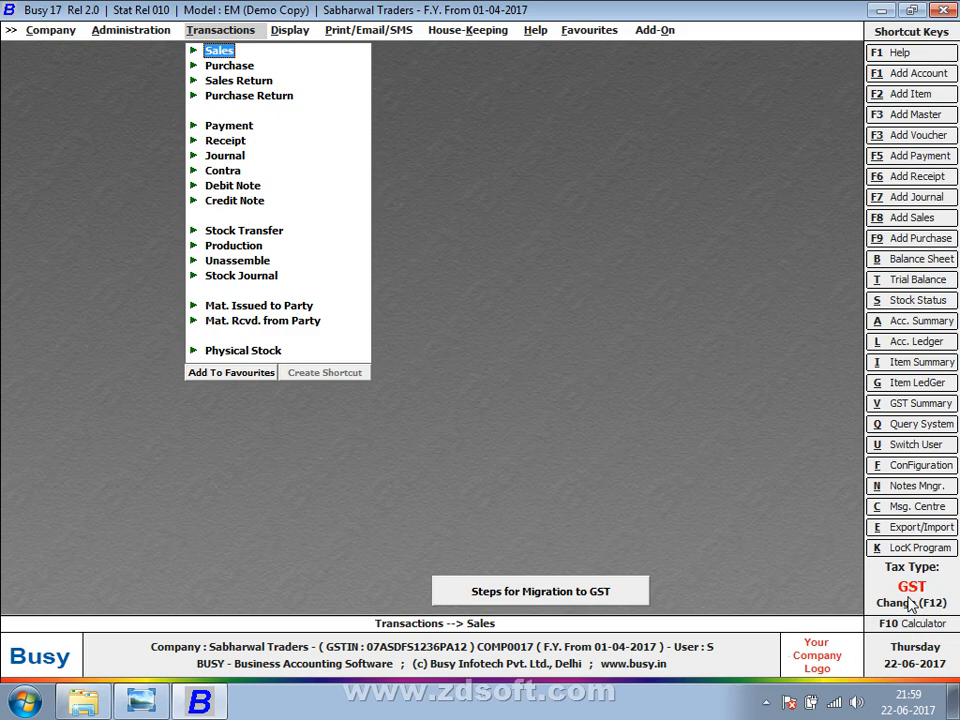
# Change the company's tax type from GST to VAT.
pyautogui.click(912, 603)
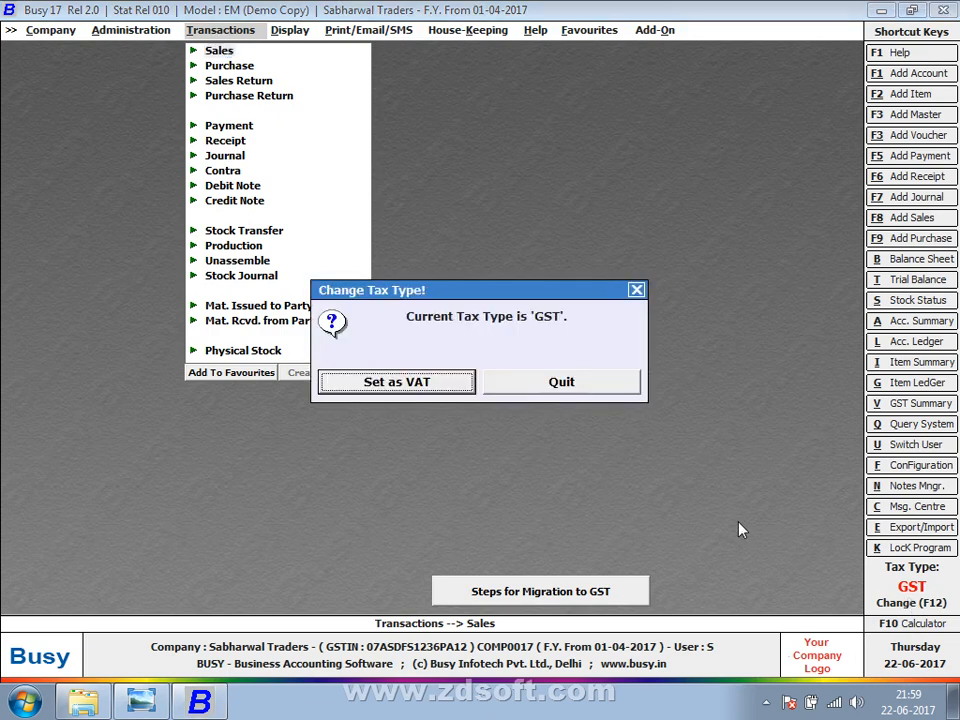
pyautogui.click(409, 396)
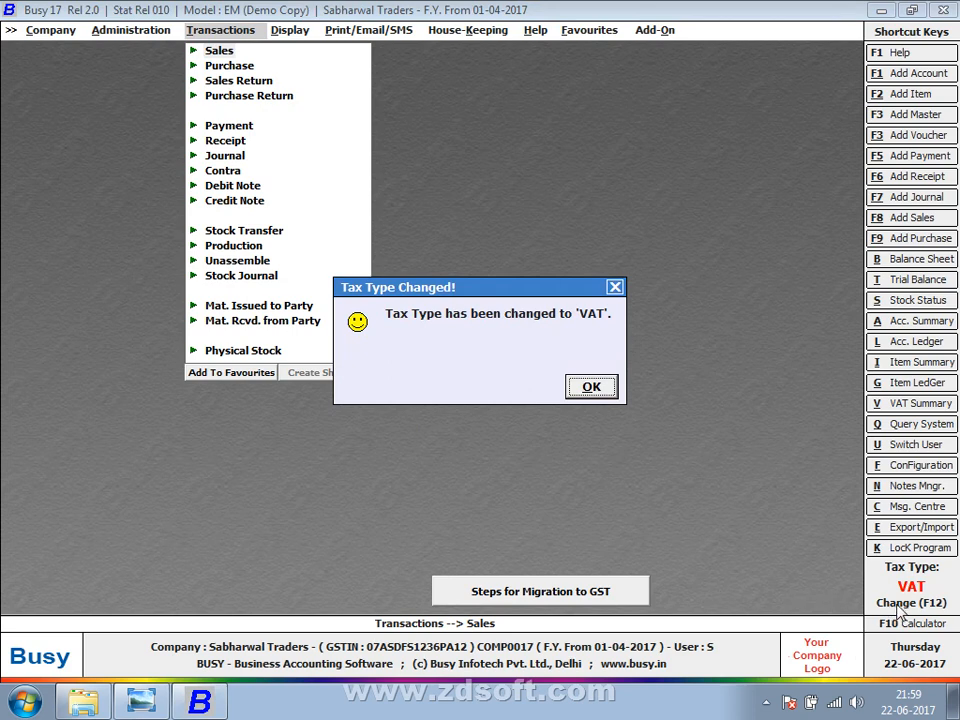
pyautogui.click(591, 391)
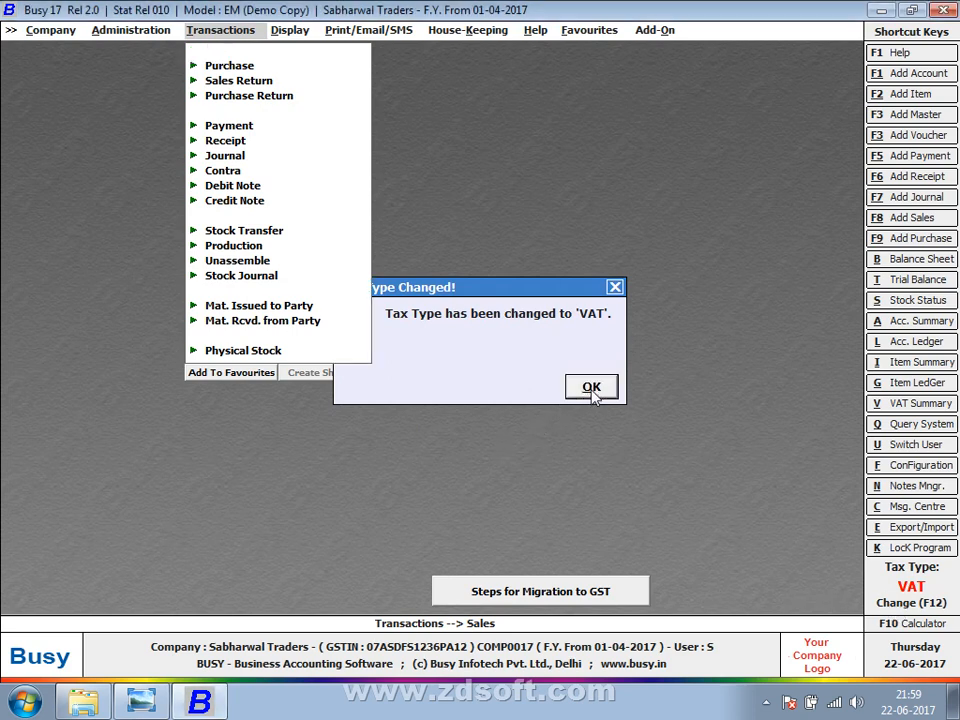
# Switch the tax type back to GST, then set it to VAT once more.
pyautogui.press('F12')
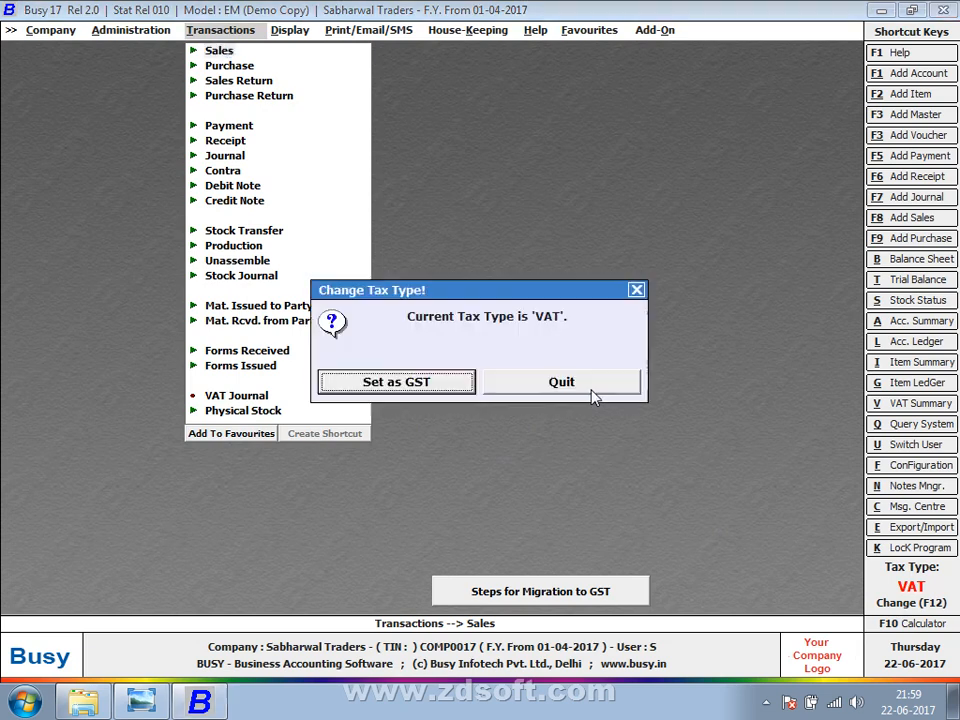
pyautogui.press('Return')
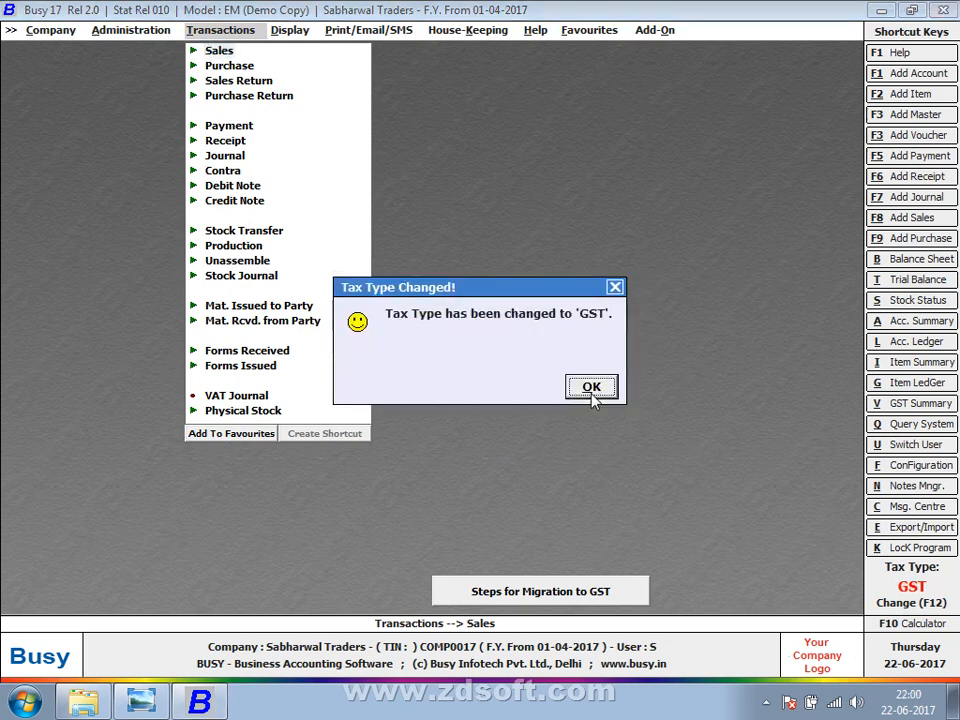
pyautogui.click(591, 388)
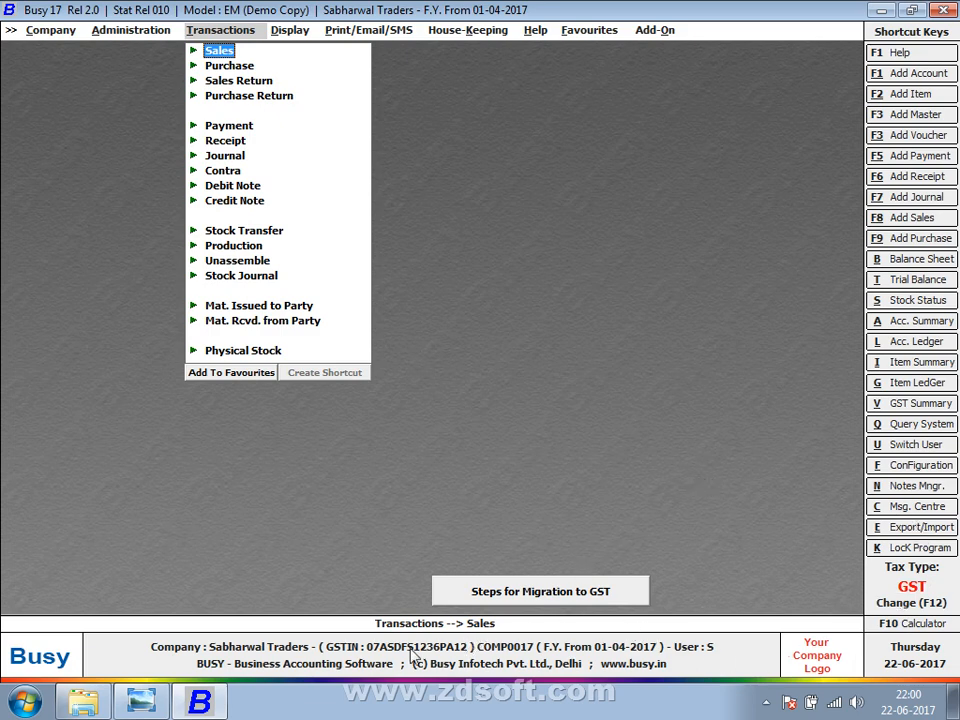
pyautogui.press('F12')
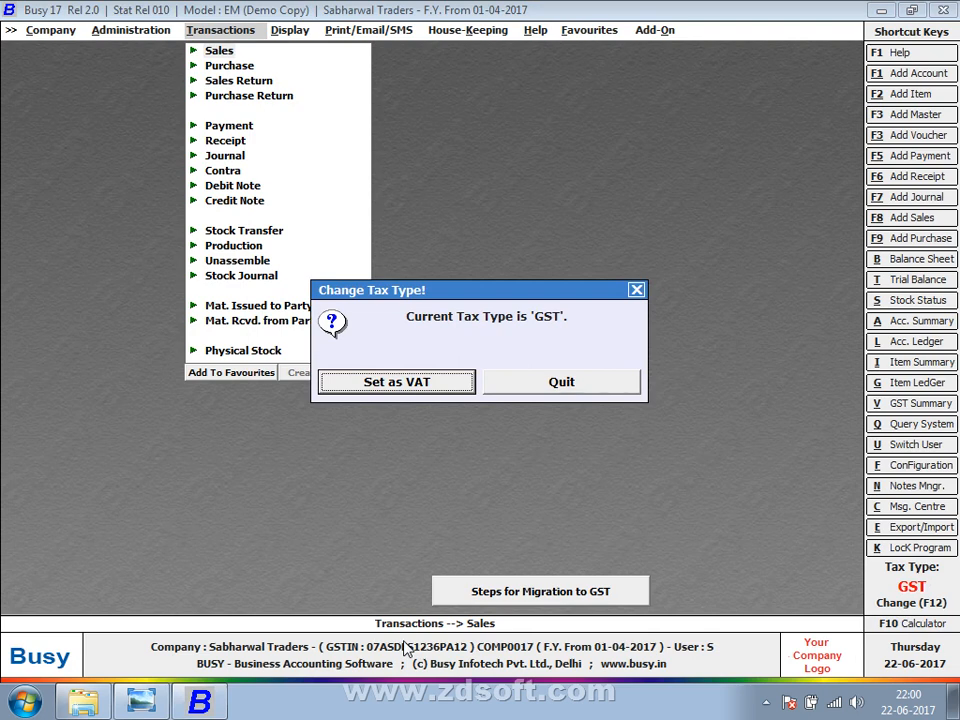
pyautogui.press('Return')
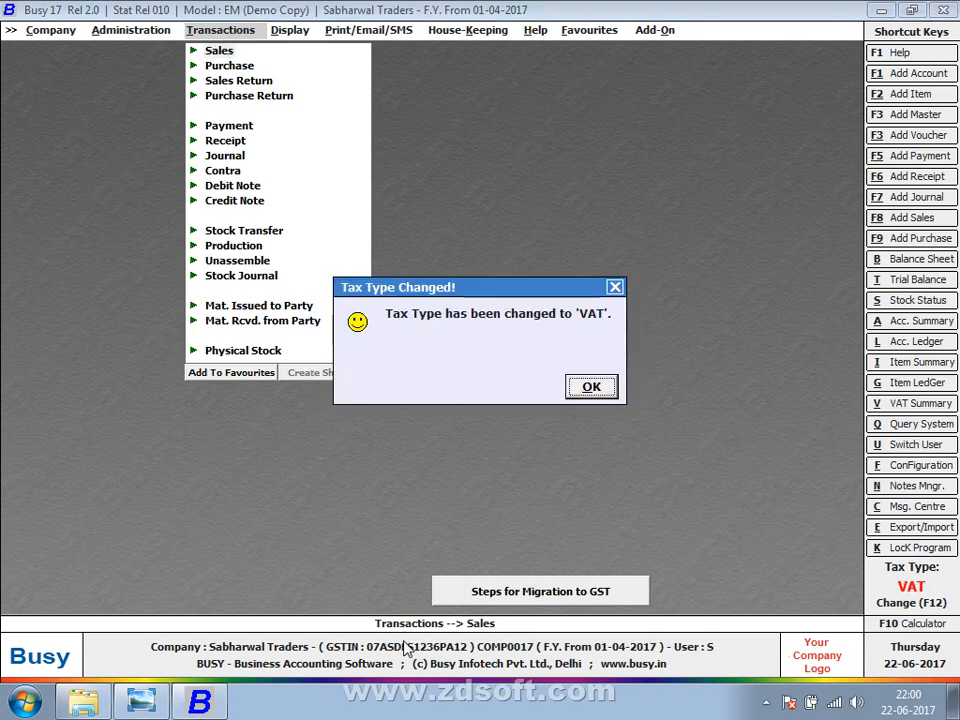
pyautogui.click(592, 389)
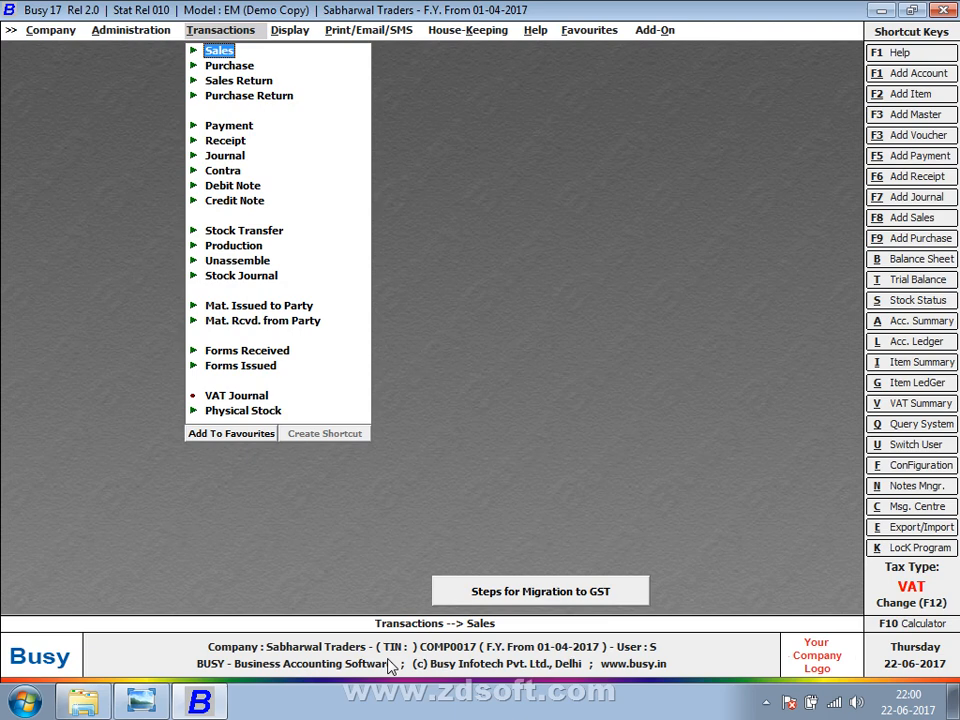
pyautogui.press('Left')
pyautogui.press('Down')
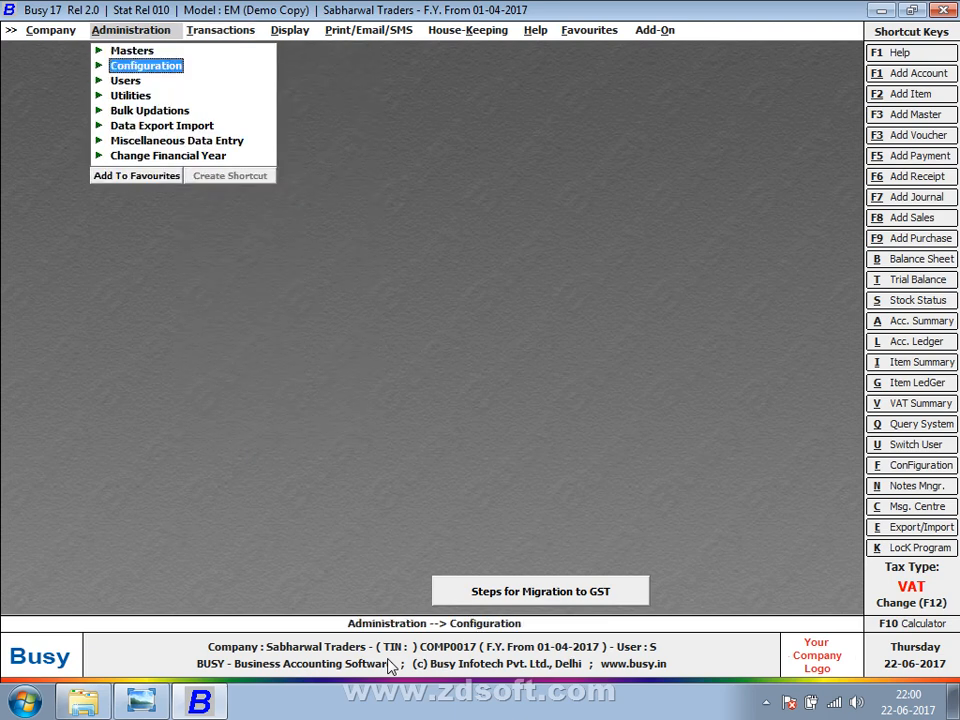
# Open the VAT/GST feature settings, keep VAT and Regular dealer, and enter the company's TIN.
pyautogui.press('Return')
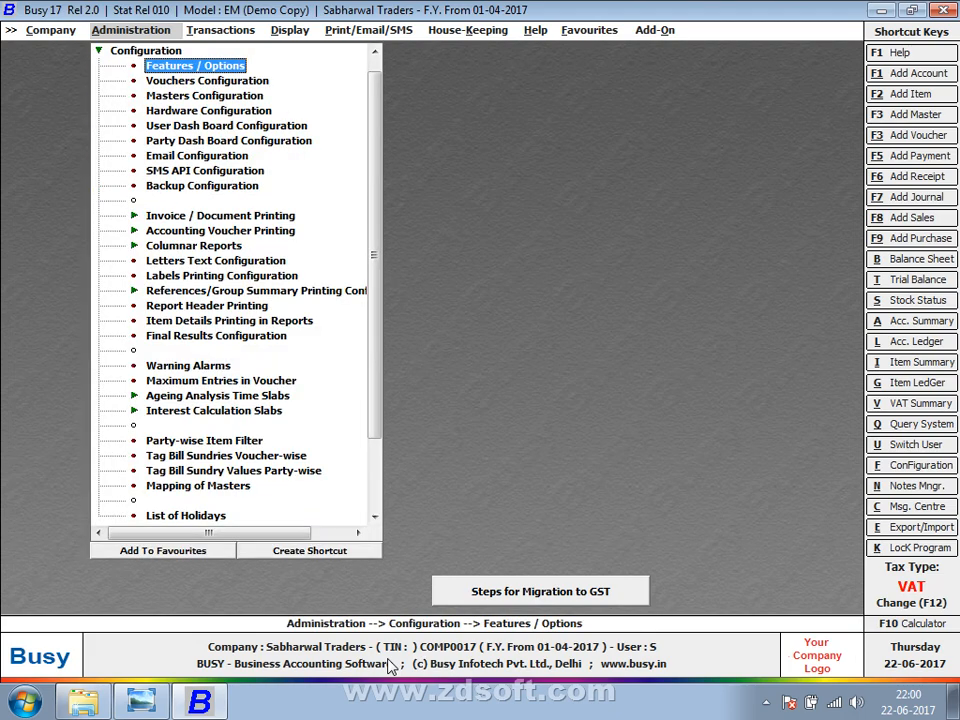
pyautogui.press('Return')
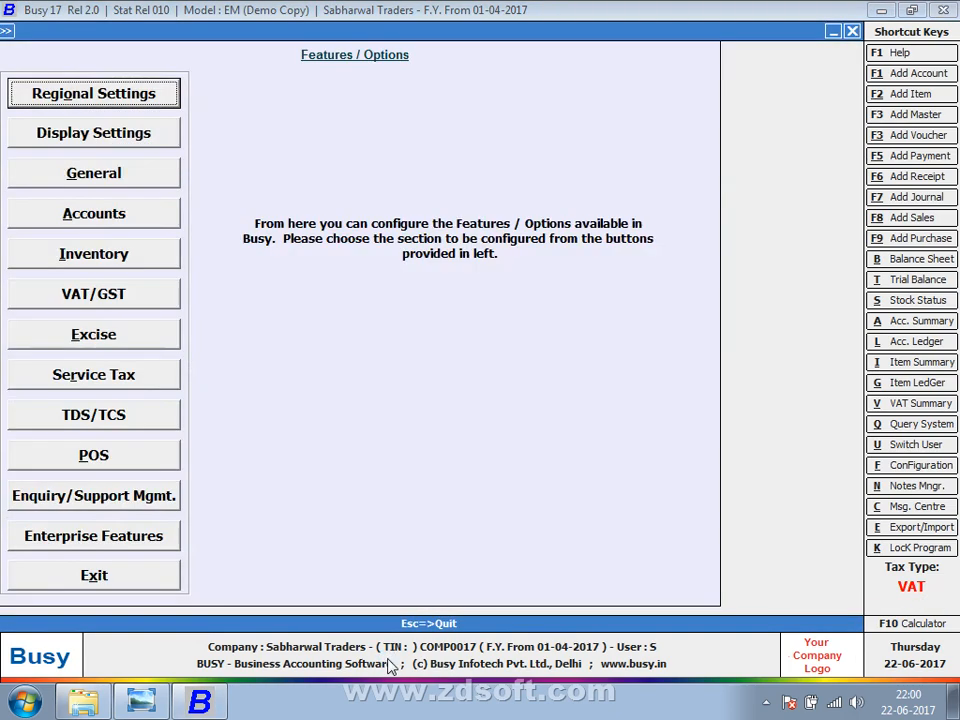
pyautogui.press('Down')
pyautogui.press('Down')
pyautogui.press('Down')
pyautogui.press('Down')
pyautogui.press('Down')
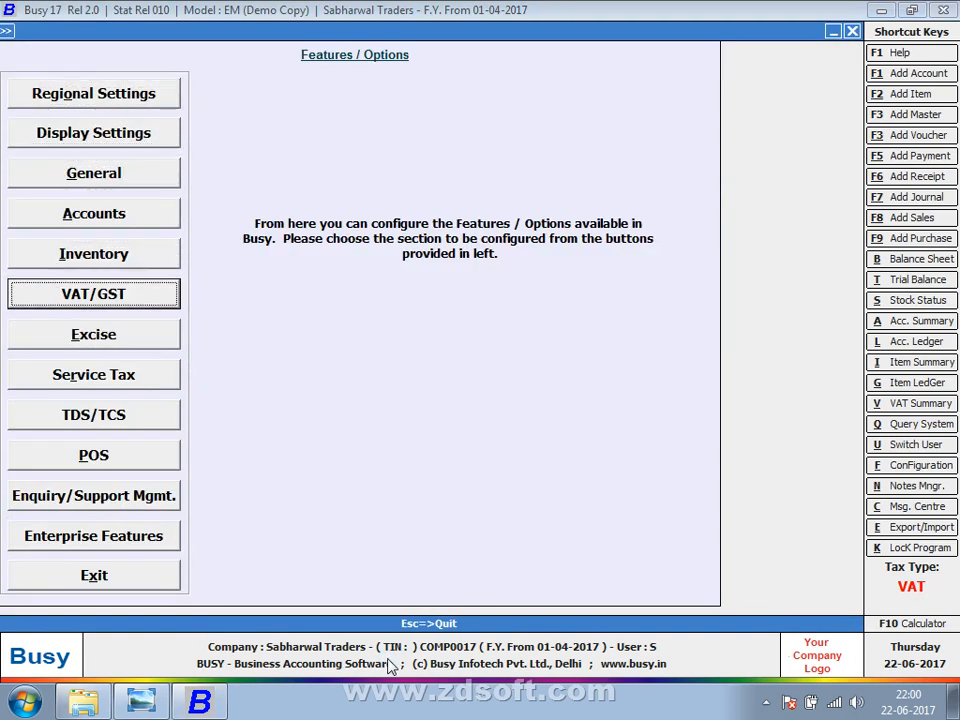
pyautogui.press('Return')
pyautogui.press('Return')
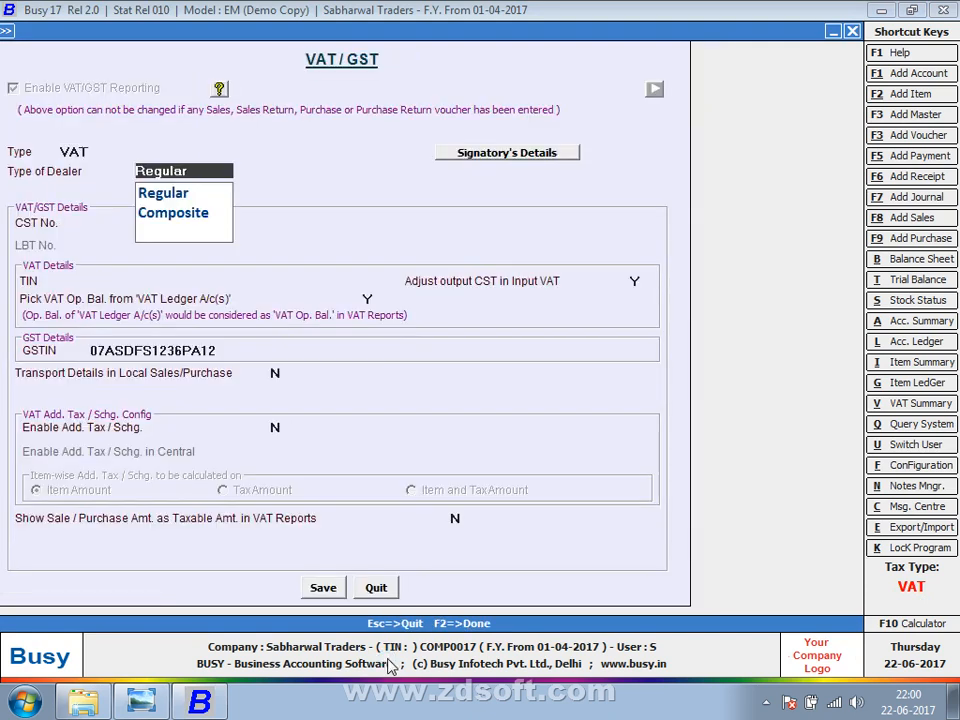
pyautogui.press('Return')
pyautogui.press('Return')
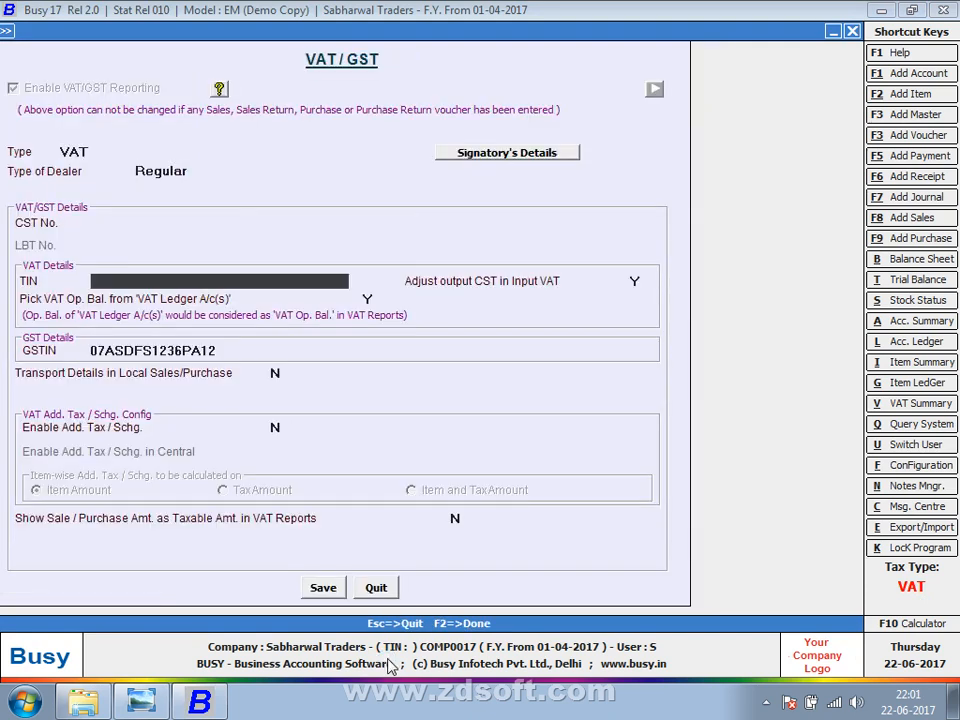
pyautogui.press('Return')
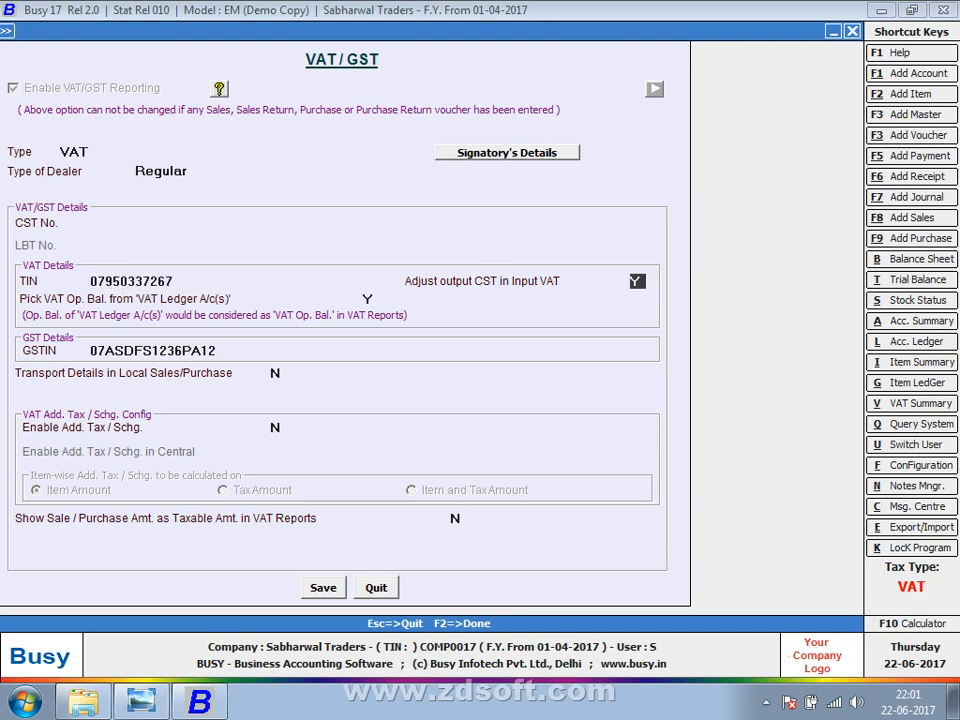
# Save the VAT/GST settings and return to the administration options.
pyautogui.press('F2')
pyautogui.press('Return')
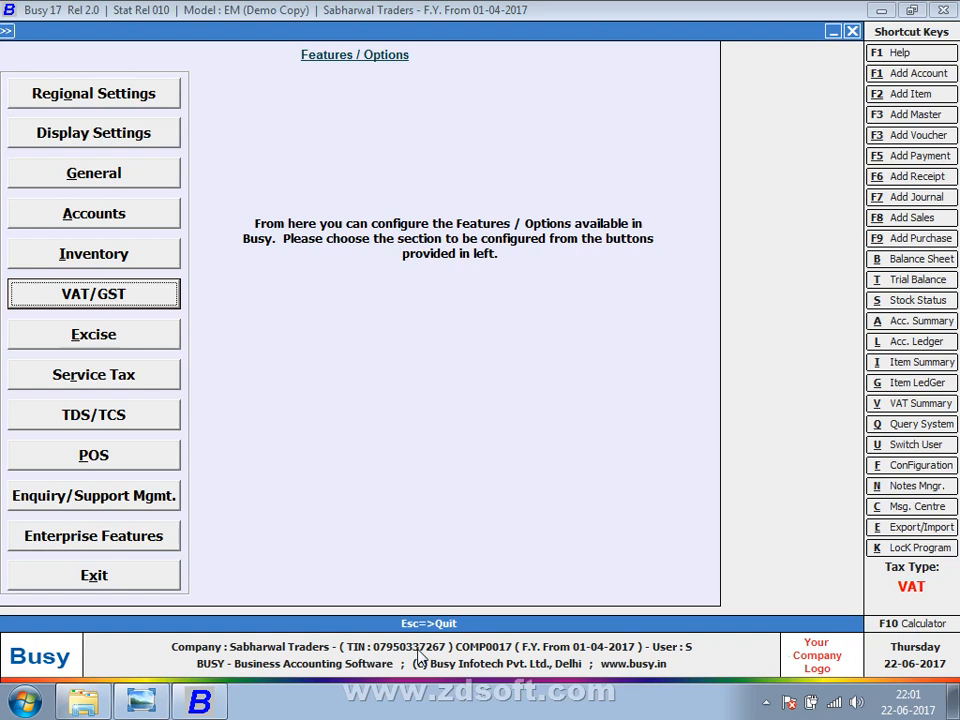
pyautogui.press('Escape')
pyautogui.press('Escape')
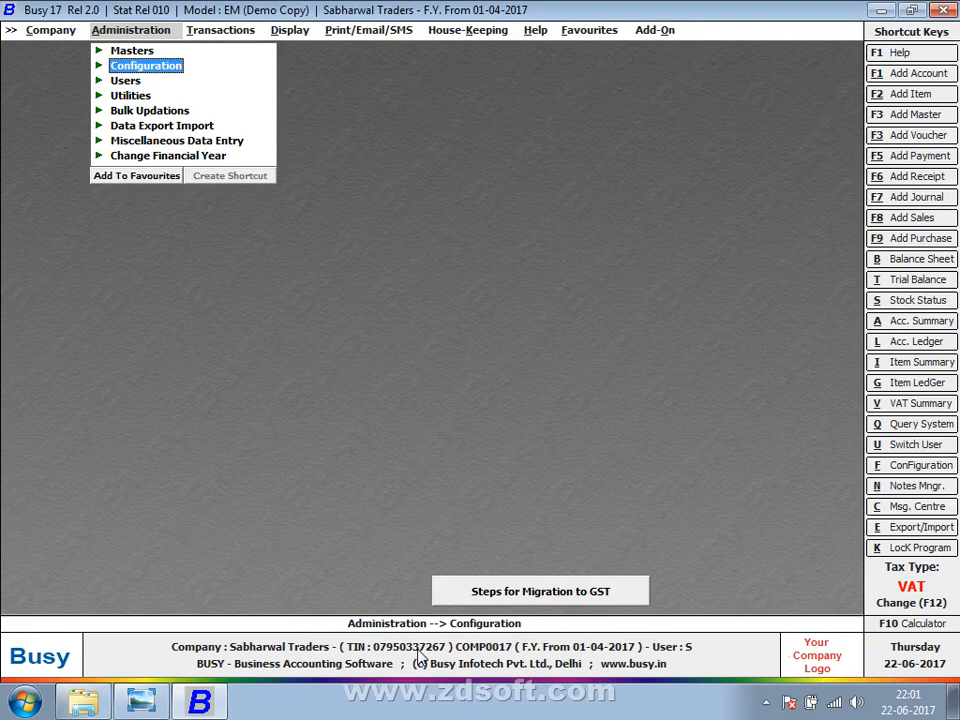
# Start a new purchase voucher in the Main series, number 3, and view the purchase types.
pyautogui.press('Right')
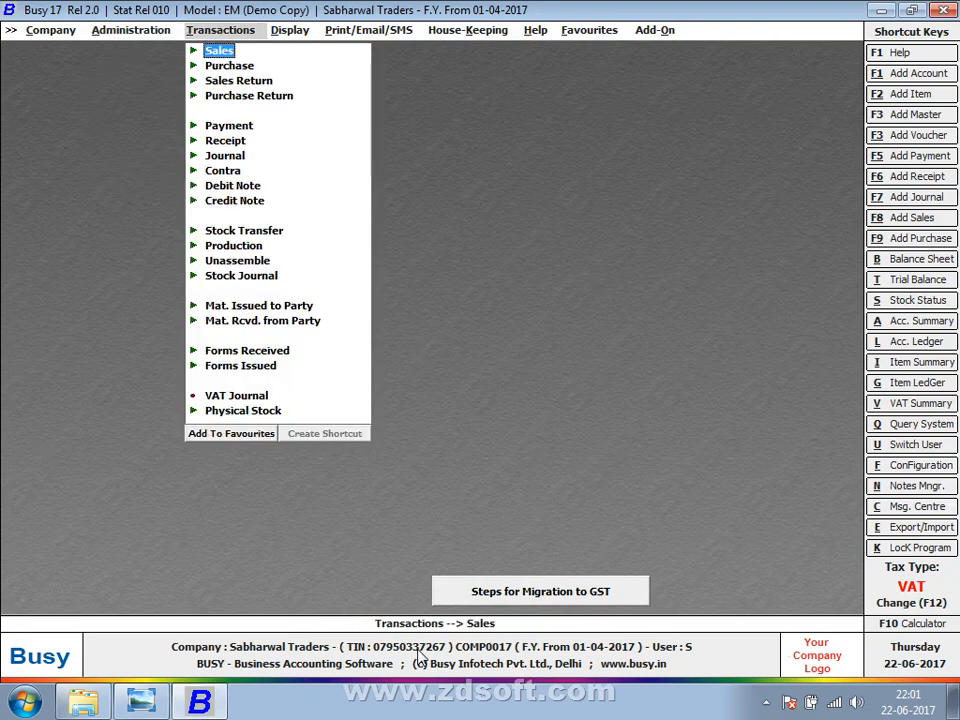
pyautogui.press('Down')
pyautogui.press('Return')
pyautogui.press('Return')
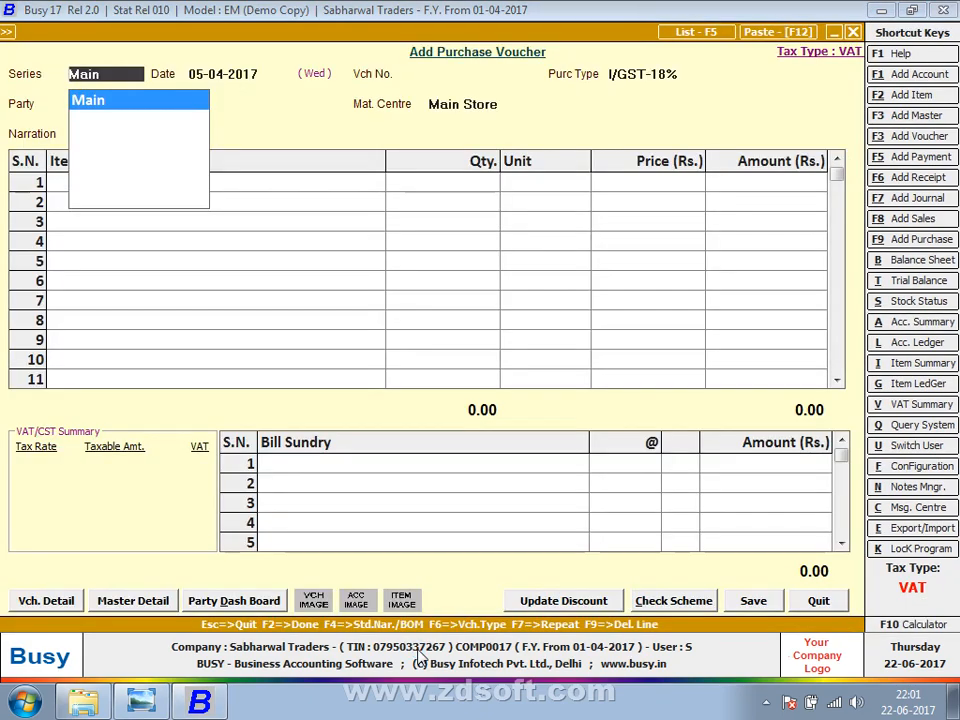
pyautogui.press('Return')
pyautogui.press('Return')
pyautogui.press('Return')
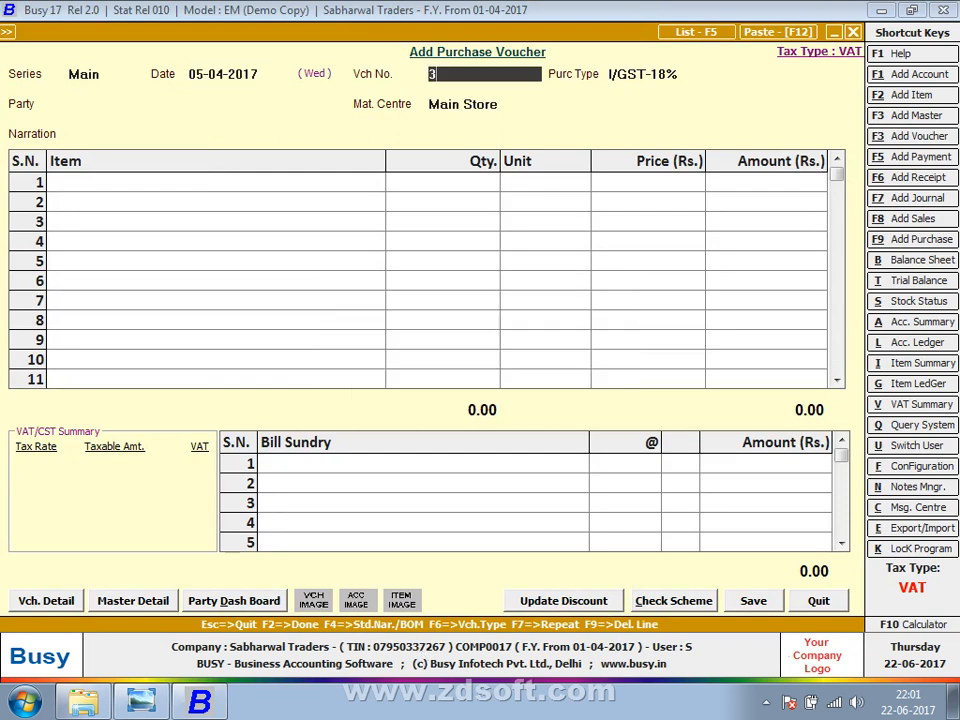
pyautogui.press('Return')
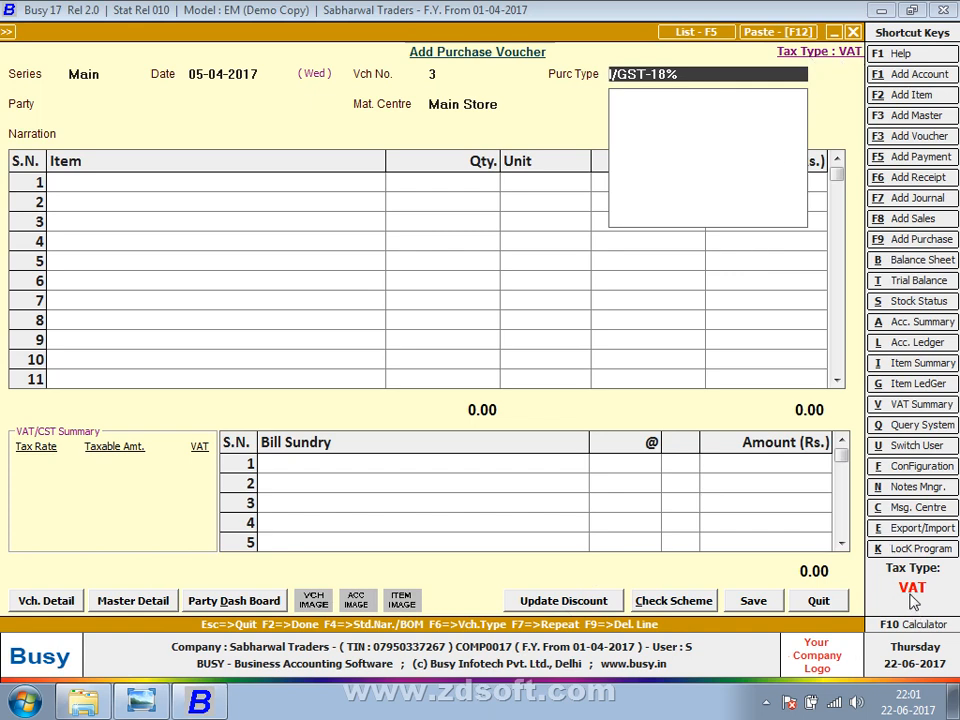
# Try pasting a copied voucher, quit the voucher unsaved, and start another new one.
pyautogui.press('F11')
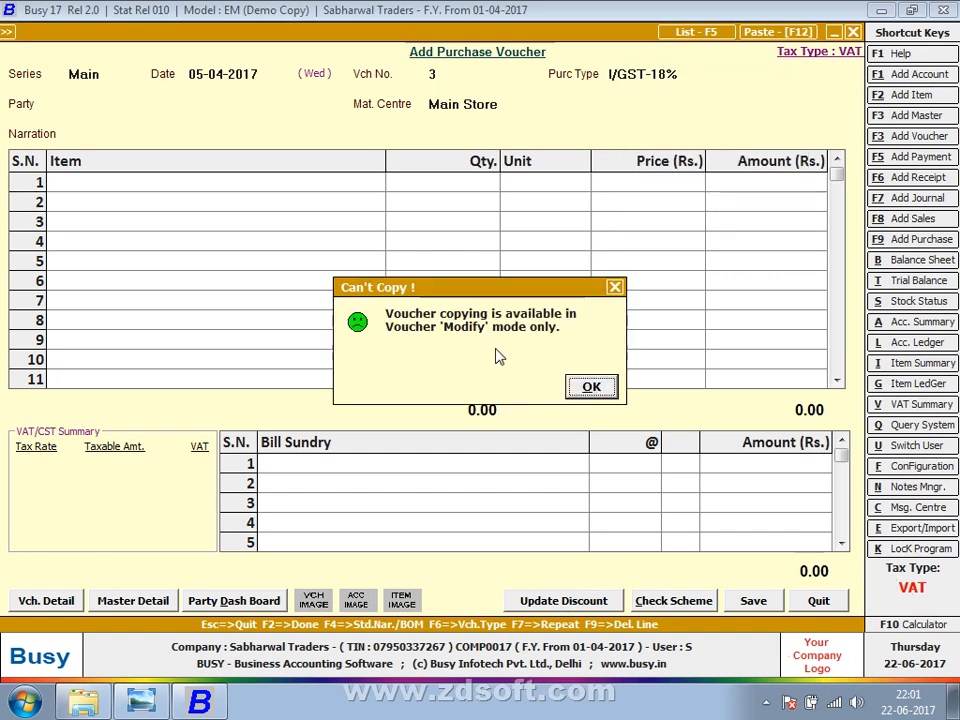
pyautogui.press('Return')
pyautogui.press('Escape')
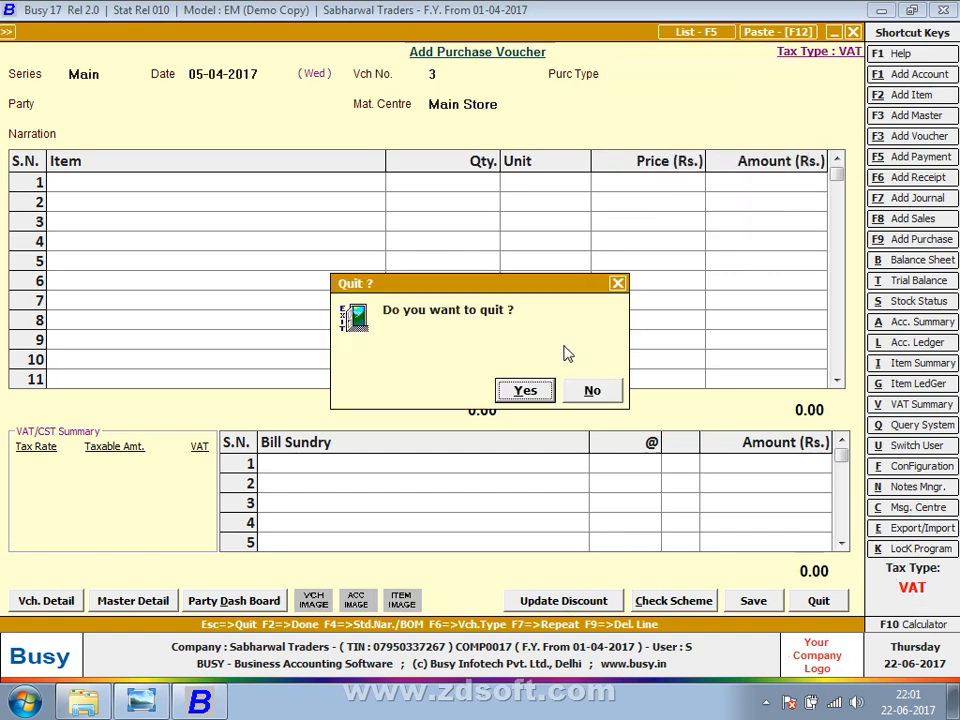
pyautogui.press('Return')
pyautogui.press('Escape')
pyautogui.press('Escape')
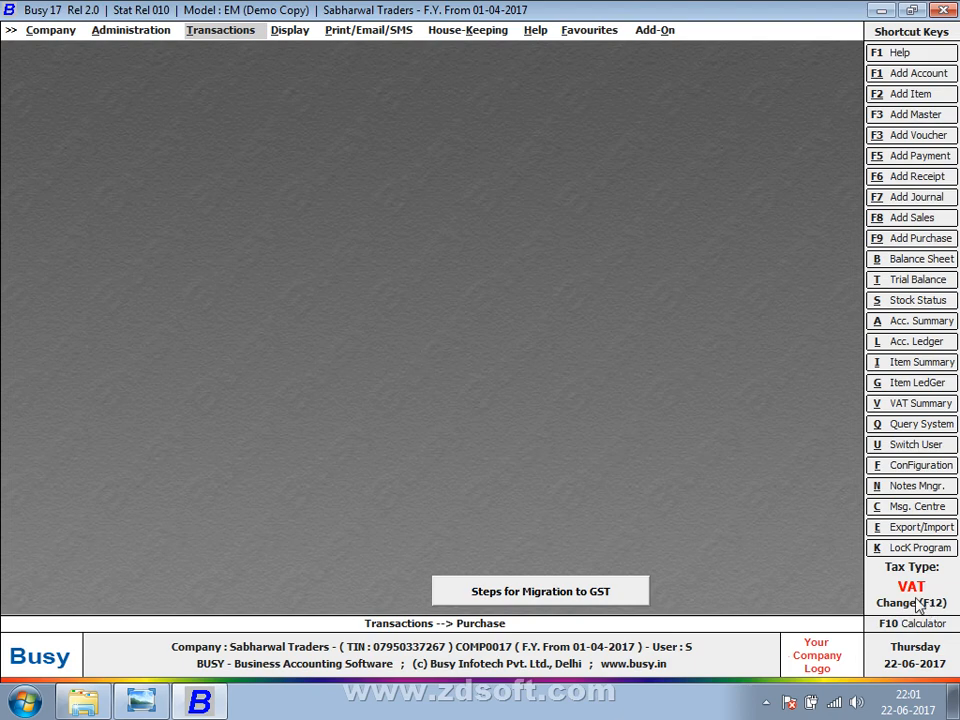
pyautogui.press('Return')
pyautogui.press('Return')
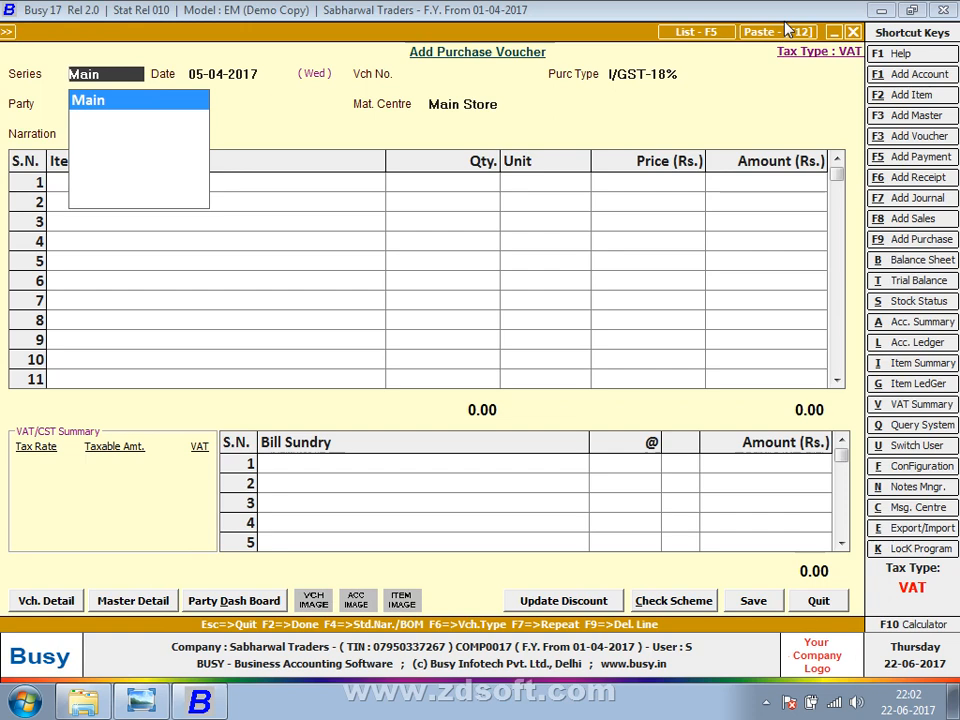
# Close the purchase voucher and change the company's tax type back to GST.
pyautogui.press('Escape')
pyautogui.press('Escape')
pyautogui.press('Escape')
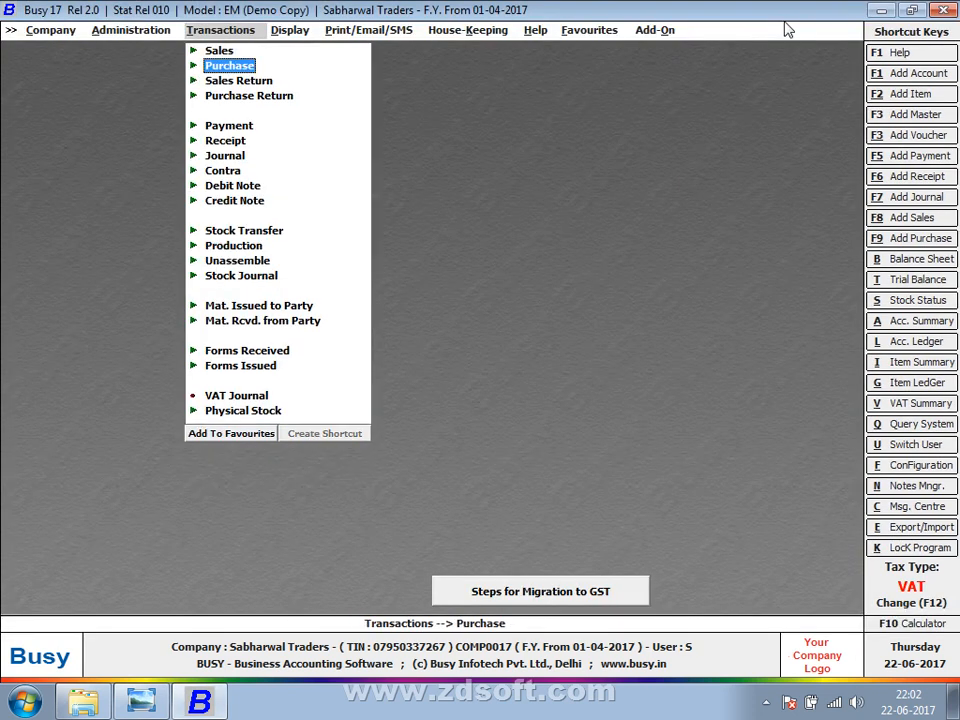
pyautogui.press('Escape')
pyautogui.press('F12')
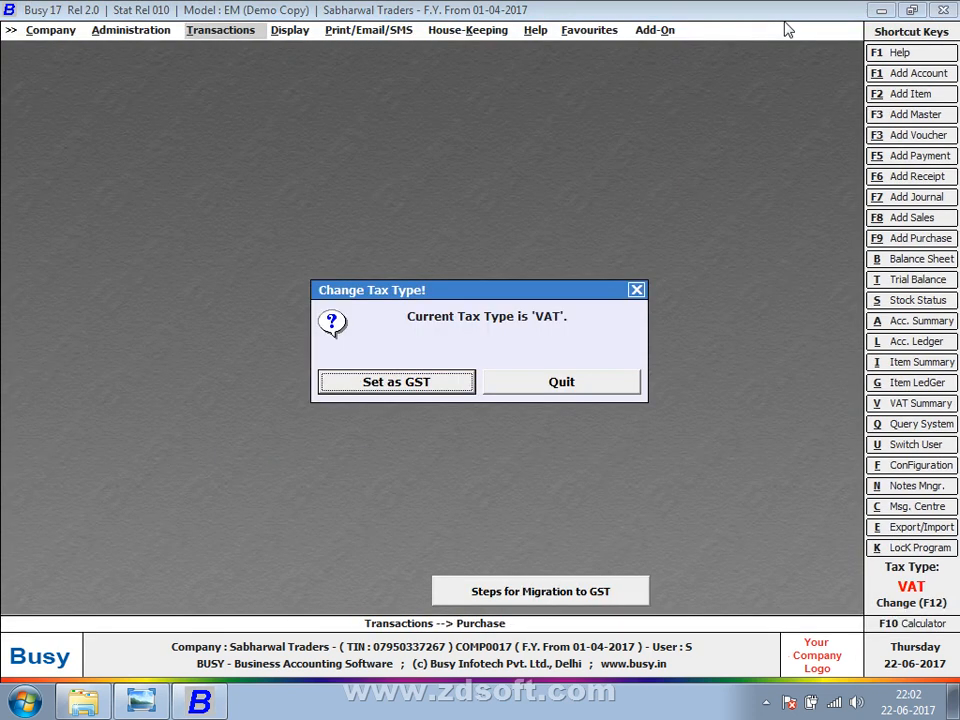
pyautogui.press('Return')
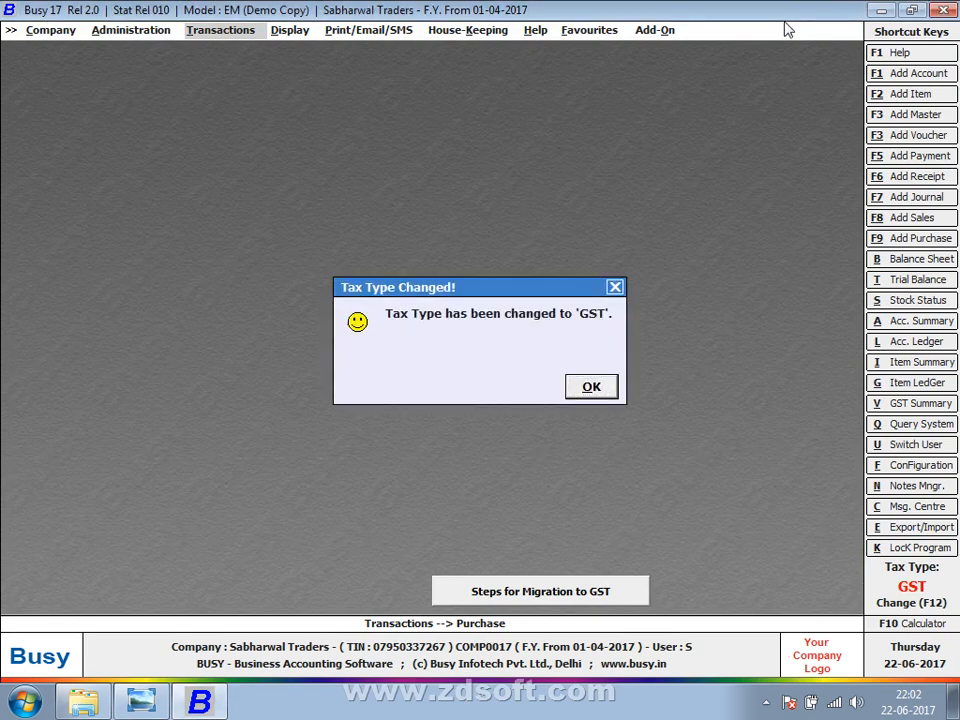
pyautogui.press('Return')
pyautogui.press('Escape')
# Preview a new purchase voucher defaulting to I/GST-18%, quit unsaved, and open the Masters list.
pyautogui.press('Return')
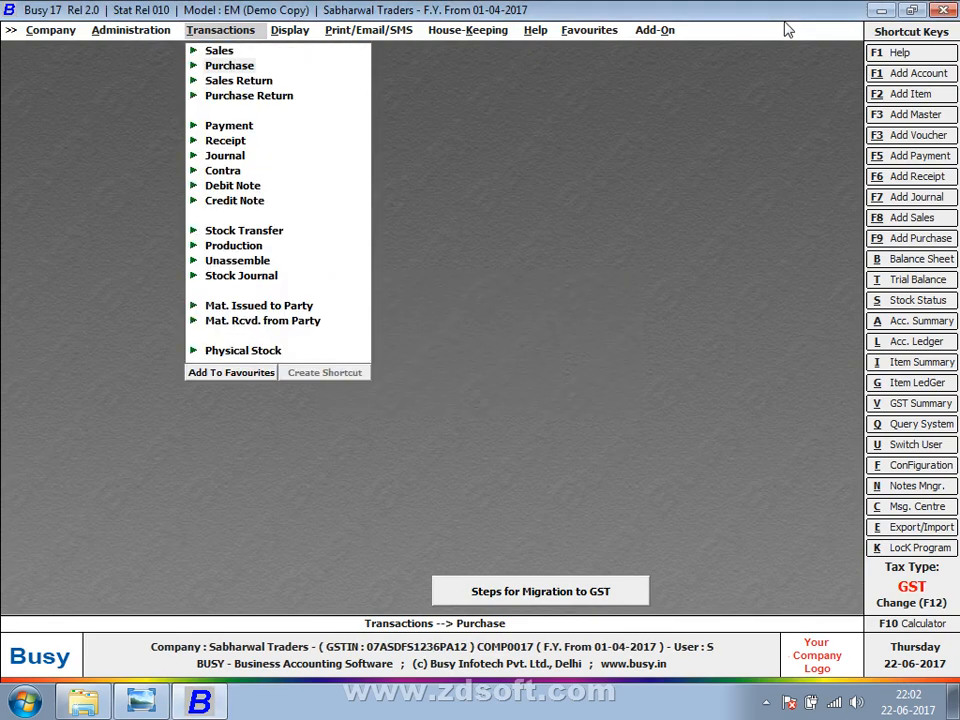
pyautogui.press('Return')
pyautogui.press('Return')
pyautogui.press('Return')
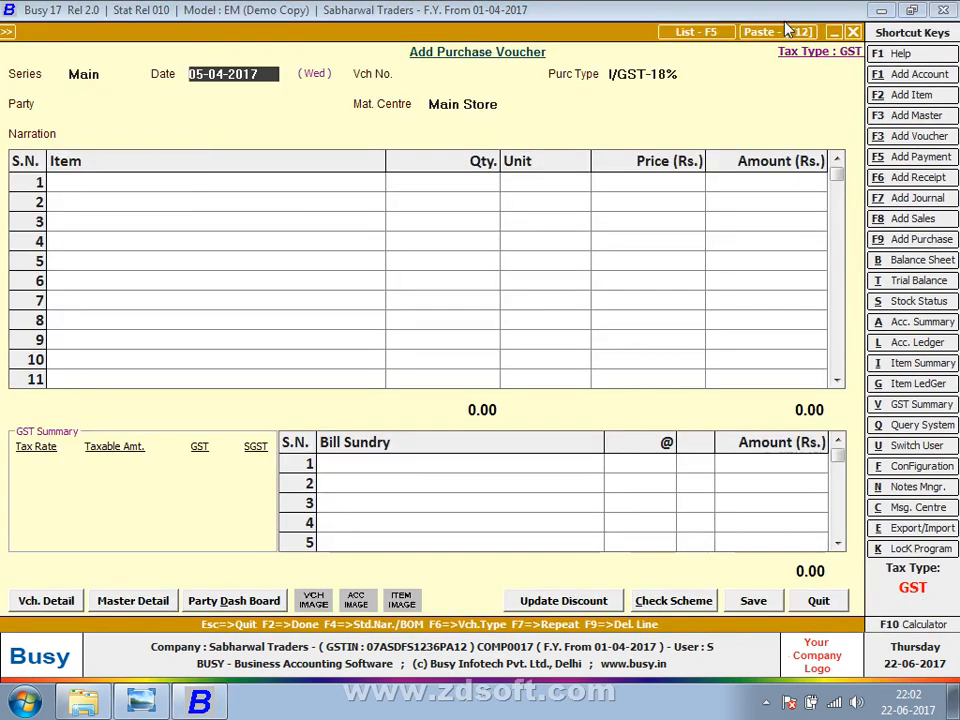
pyautogui.press('Return')
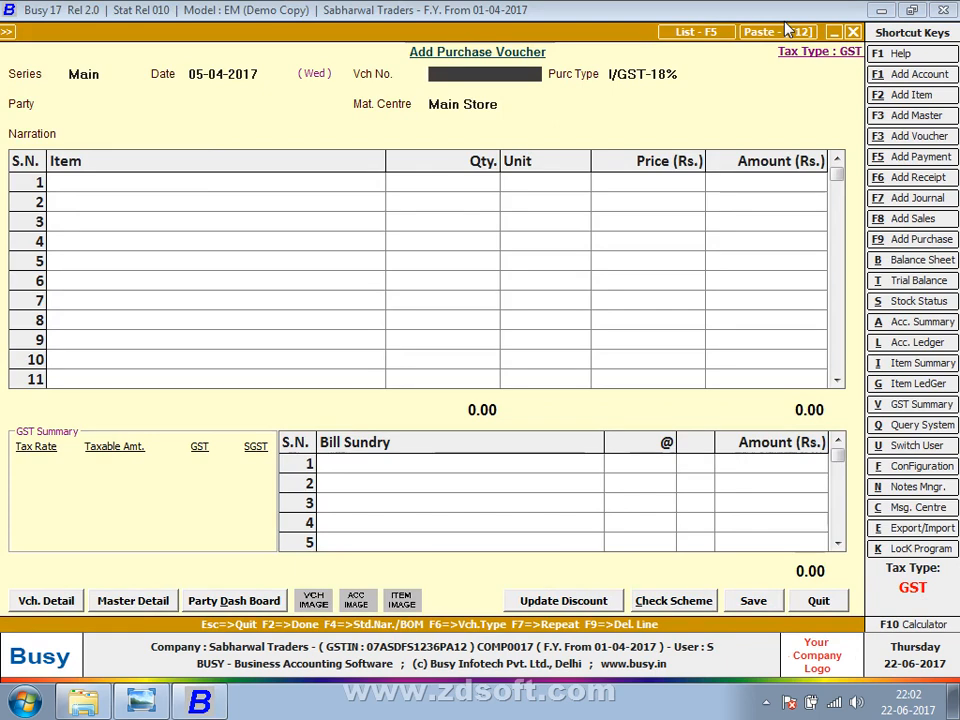
pyautogui.press('Escape')
pyautogui.press('Return')
pyautogui.press('Left')
pyautogui.press('Right')
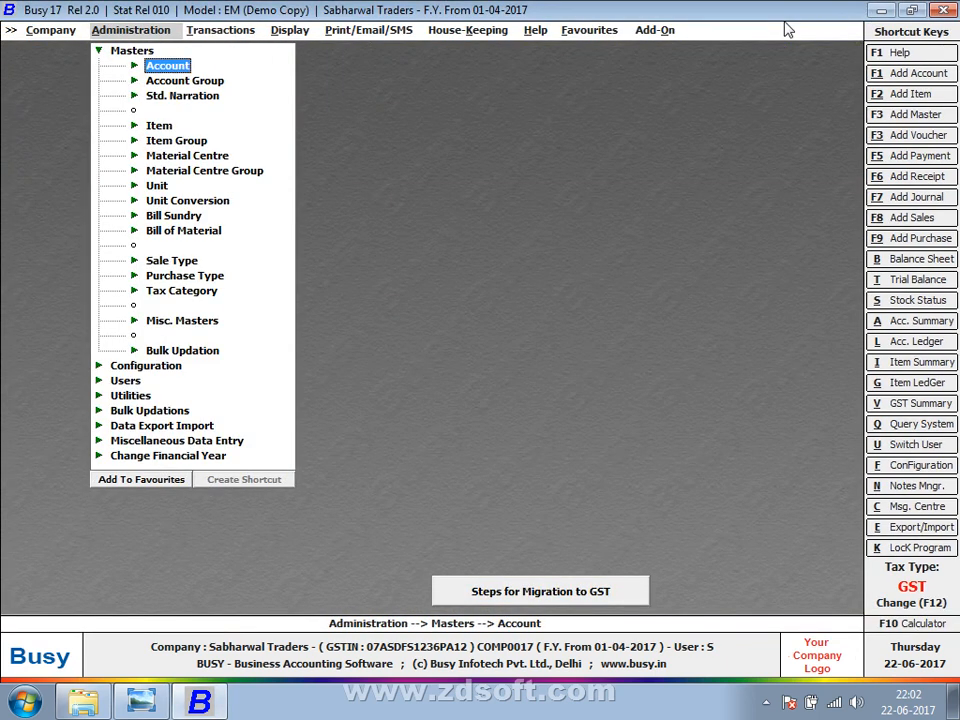
pyautogui.press('Down')
pyautogui.press('Down')
pyautogui.press('Down')
pyautogui.press('Down')
pyautogui.press('Down')
pyautogui.press('Down')
pyautogui.press('Down')
pyautogui.press('Down')
pyautogui.press('Down')
pyautogui.press('Down')
pyautogui.press('Down')
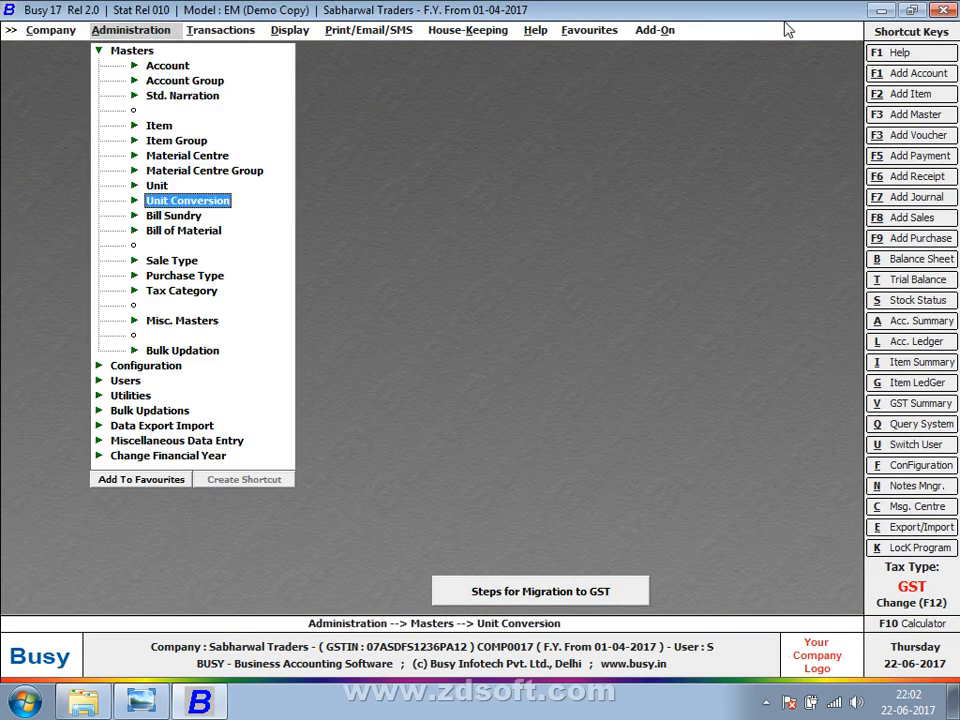
pyautogui.press('Return')
pyautogui.press('Down')
pyautogui.press('Return')
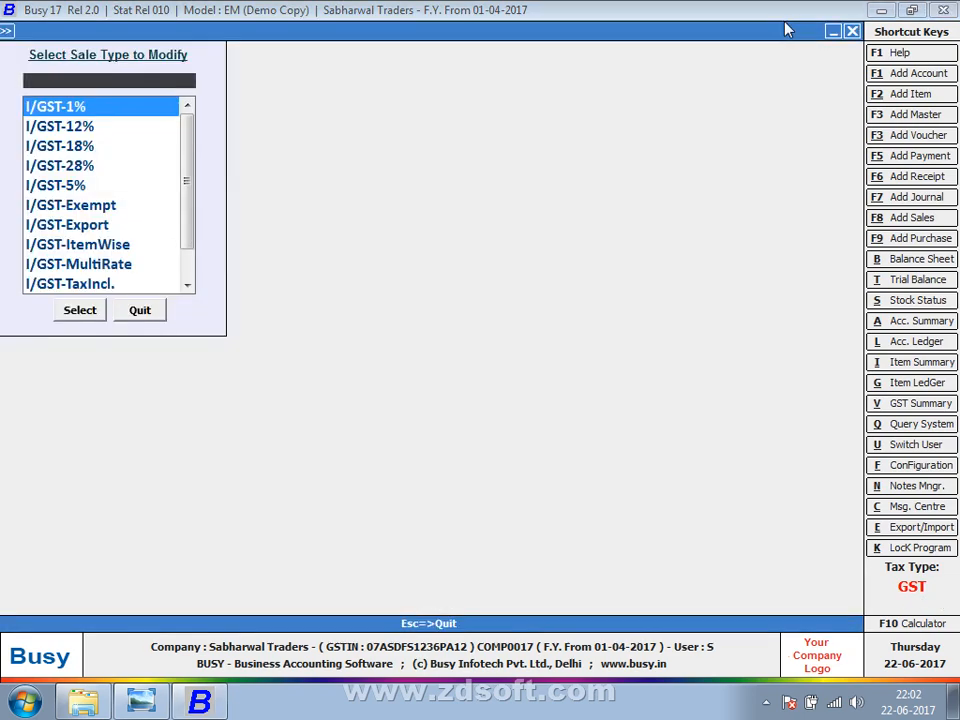
pyautogui.press('Down')
pyautogui.press('Down')
pyautogui.press('Down')
pyautogui.press('Down')
pyautogui.press('Down')
pyautogui.press('Down')
pyautogui.press('Down')
pyautogui.press('Down')
pyautogui.press('Down')
pyautogui.press('Down')
pyautogui.press('Down')
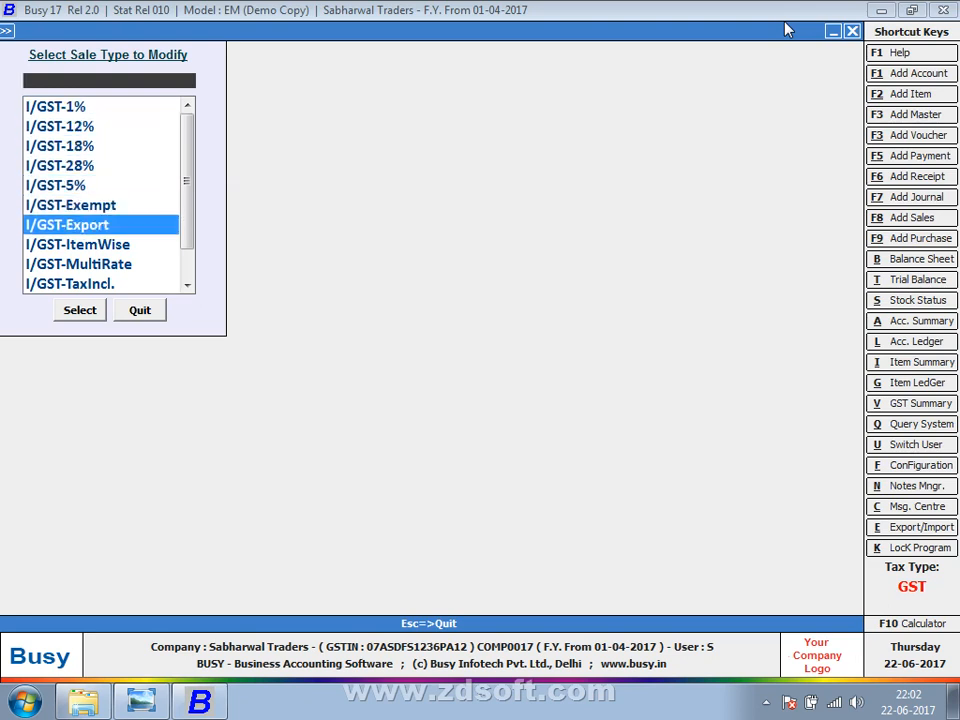
pyautogui.press('Down')
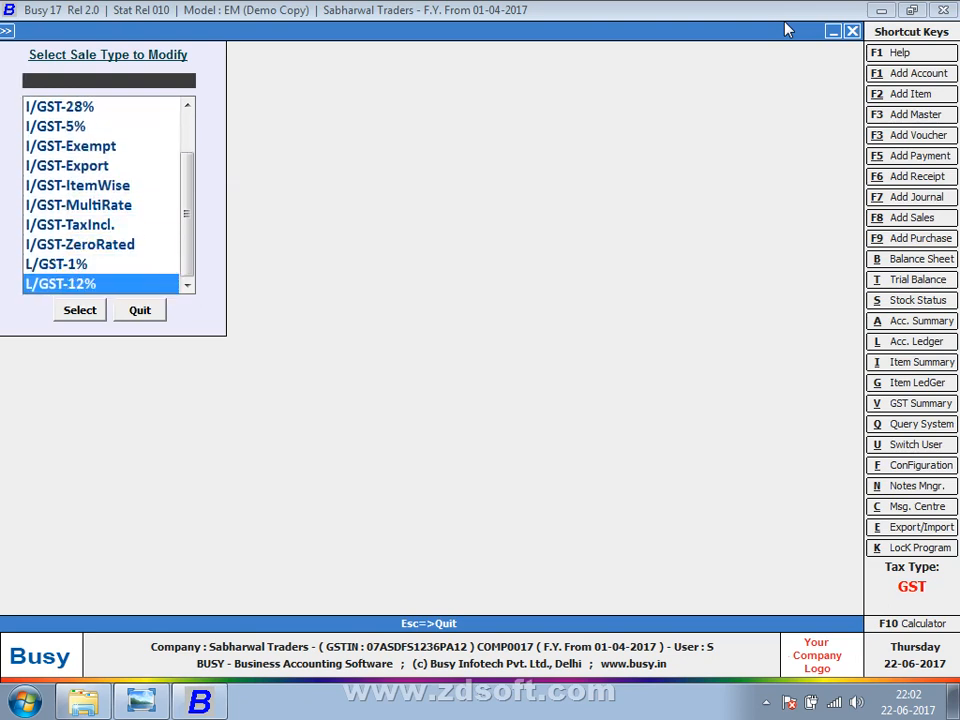
pyautogui.press('Up')
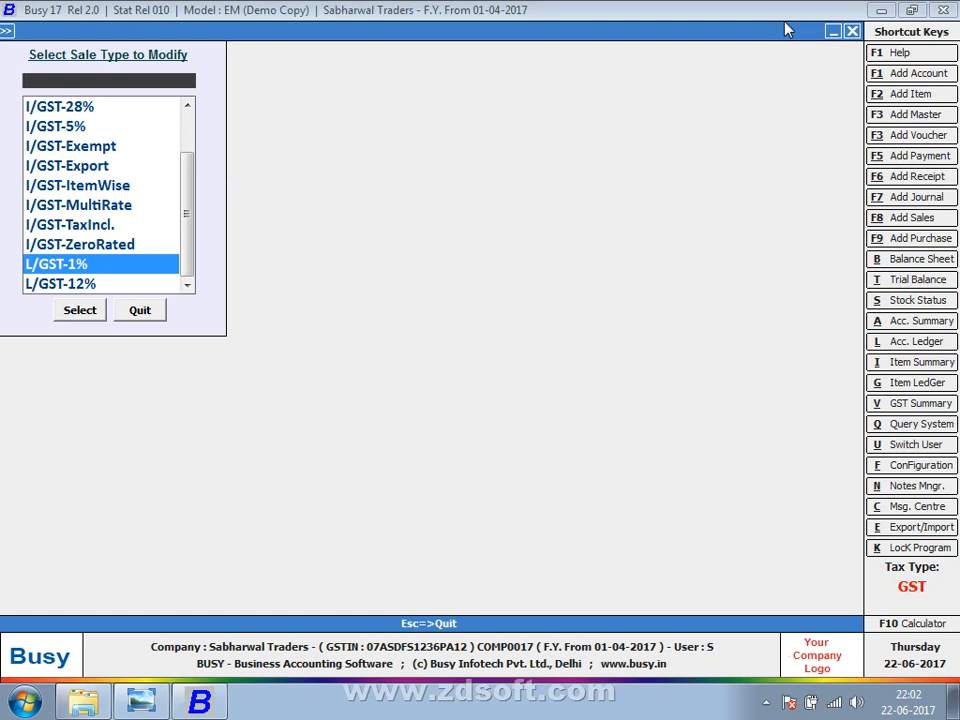
pyautogui.press('Down')
pyautogui.press('Down')
pyautogui.press('Down')
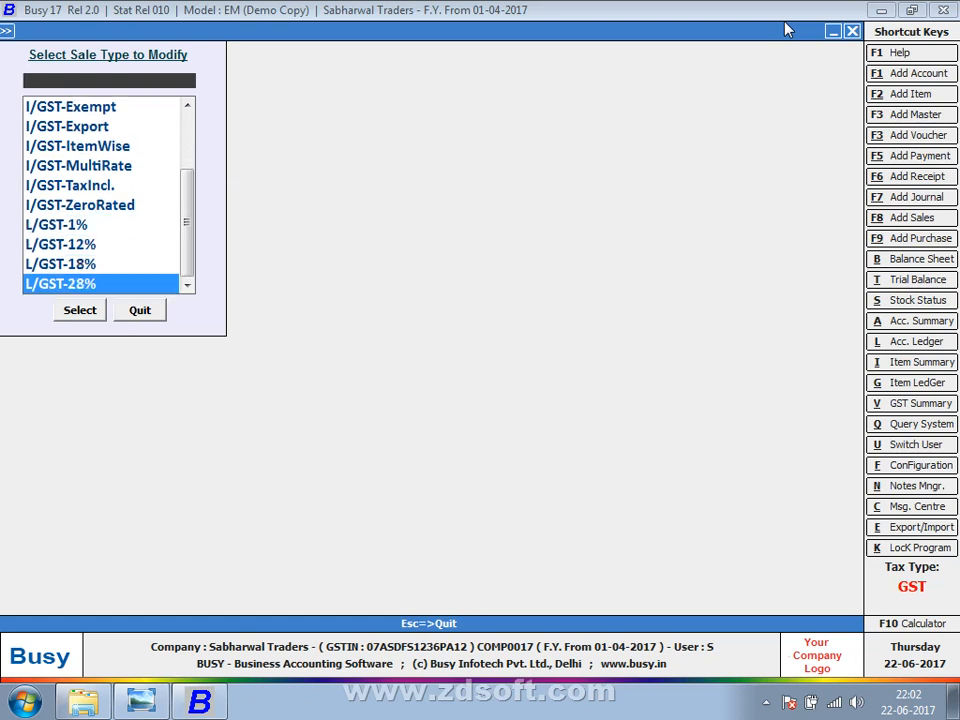
pyautogui.press('Escape')
pyautogui.press('Escape')
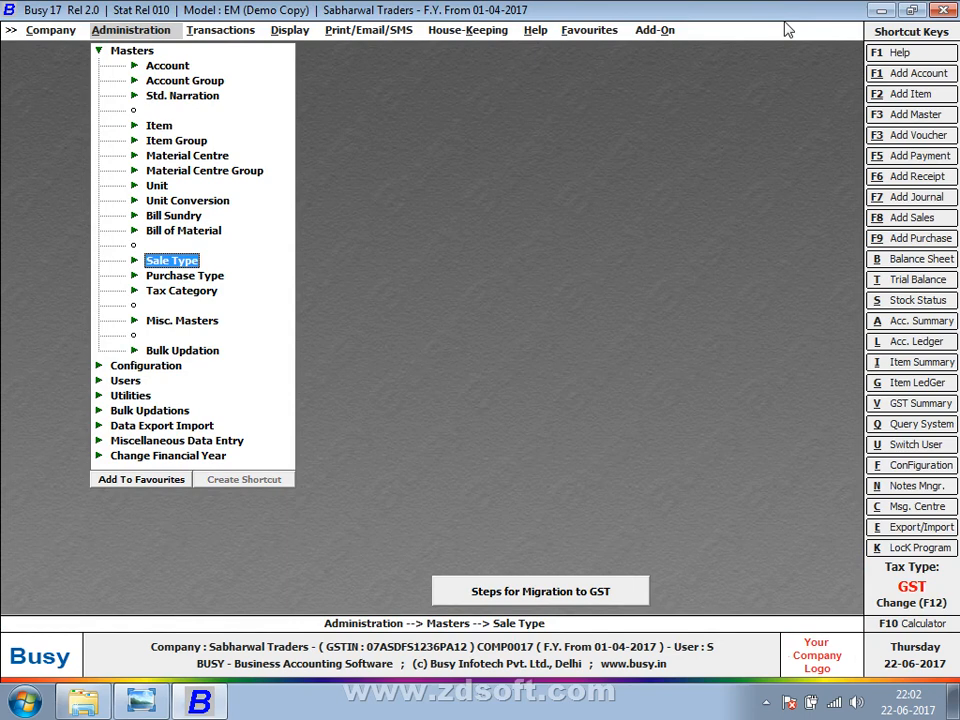
pyautogui.press('Down')
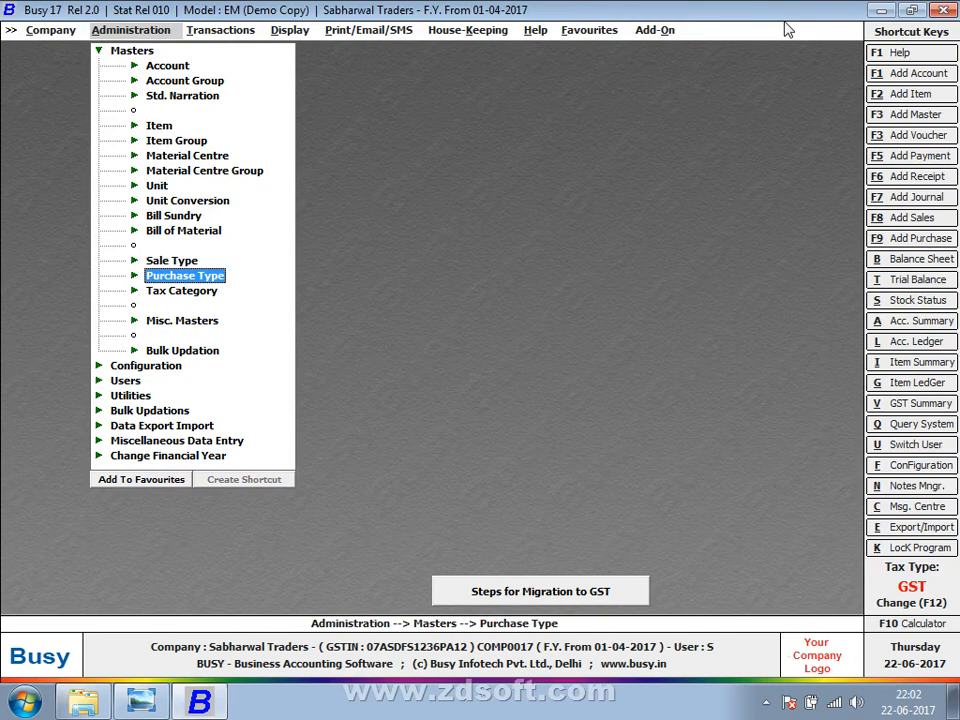
pyautogui.press('Up')
pyautogui.press('Up')
pyautogui.press('Up')
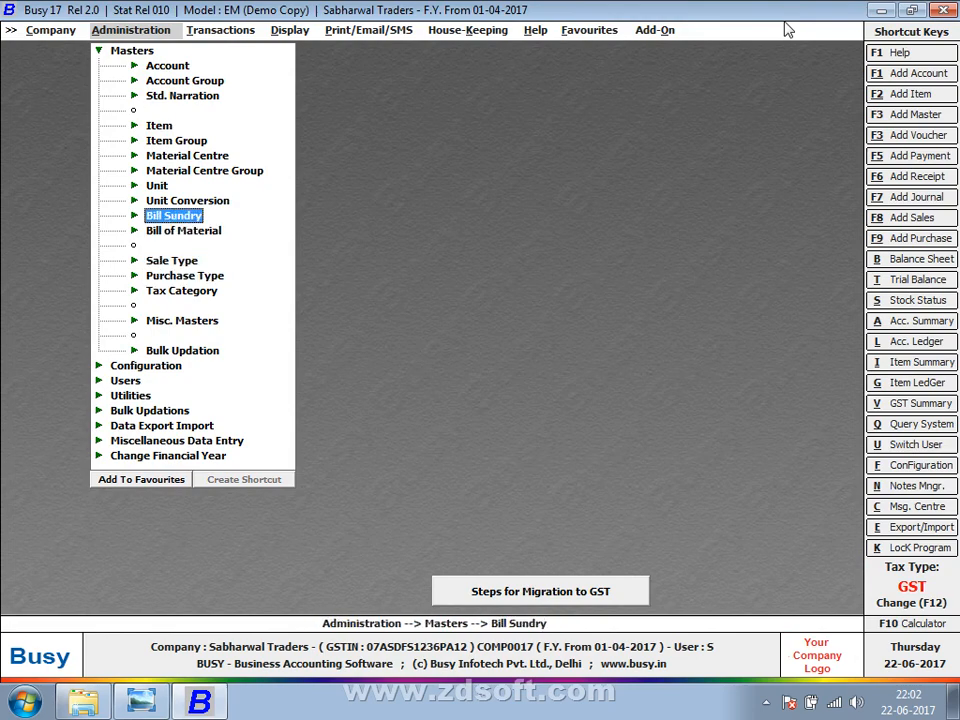
pyautogui.press('Return')
pyautogui.press('Down')
pyautogui.press('Return')
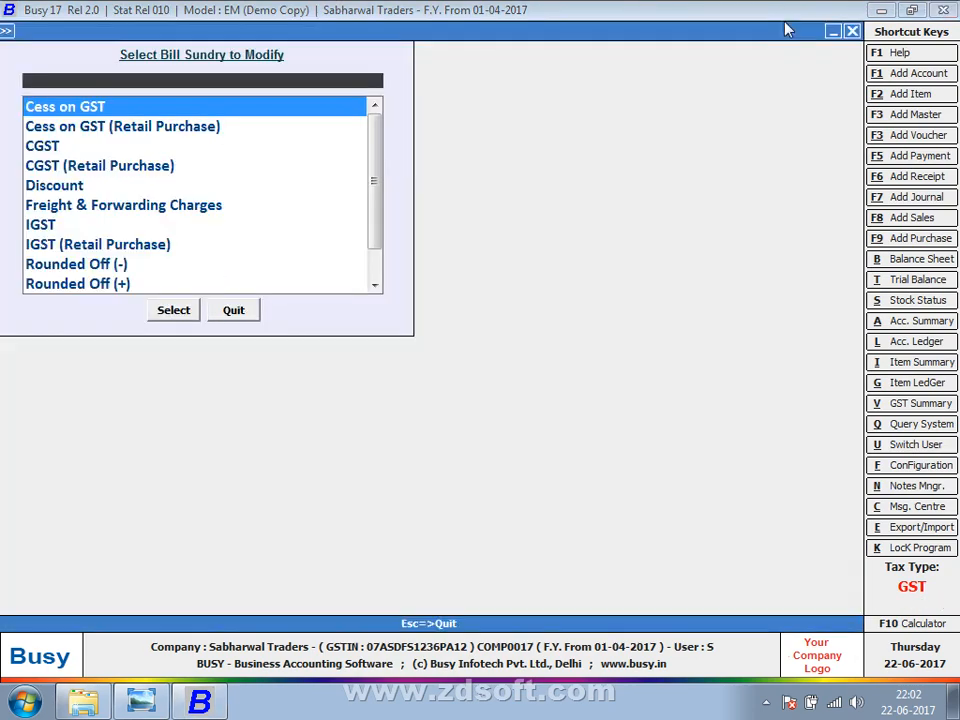
pyautogui.press('Down')
pyautogui.press('Down')
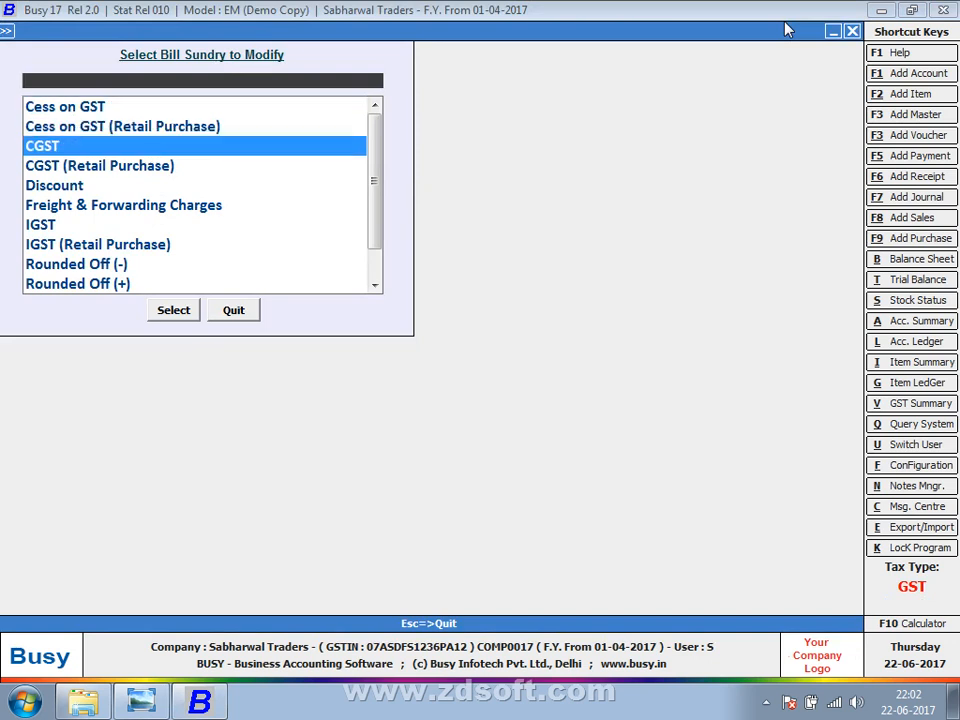
pyautogui.press('Down')
pyautogui.write('S')
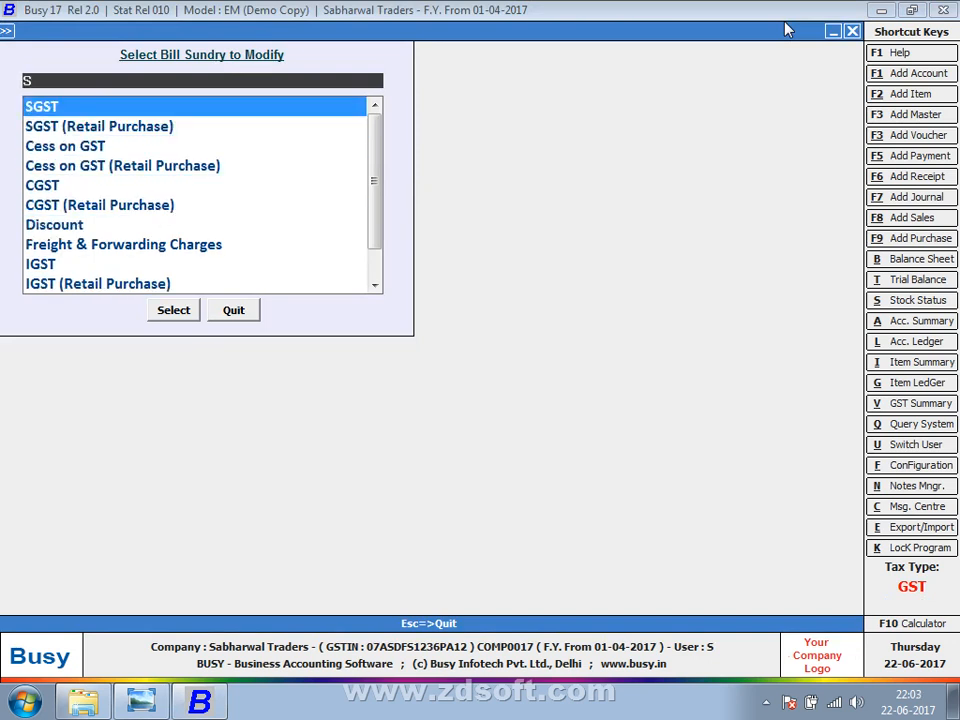
pyautogui.press('BackSpace')
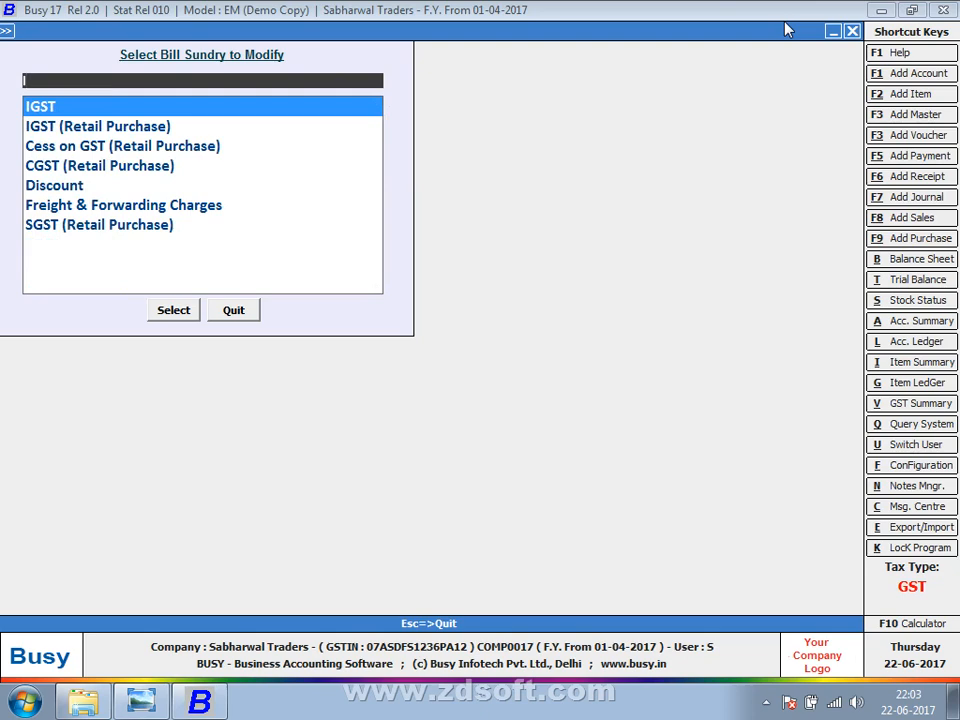
pyautogui.press('Escape')
pyautogui.press('Escape')
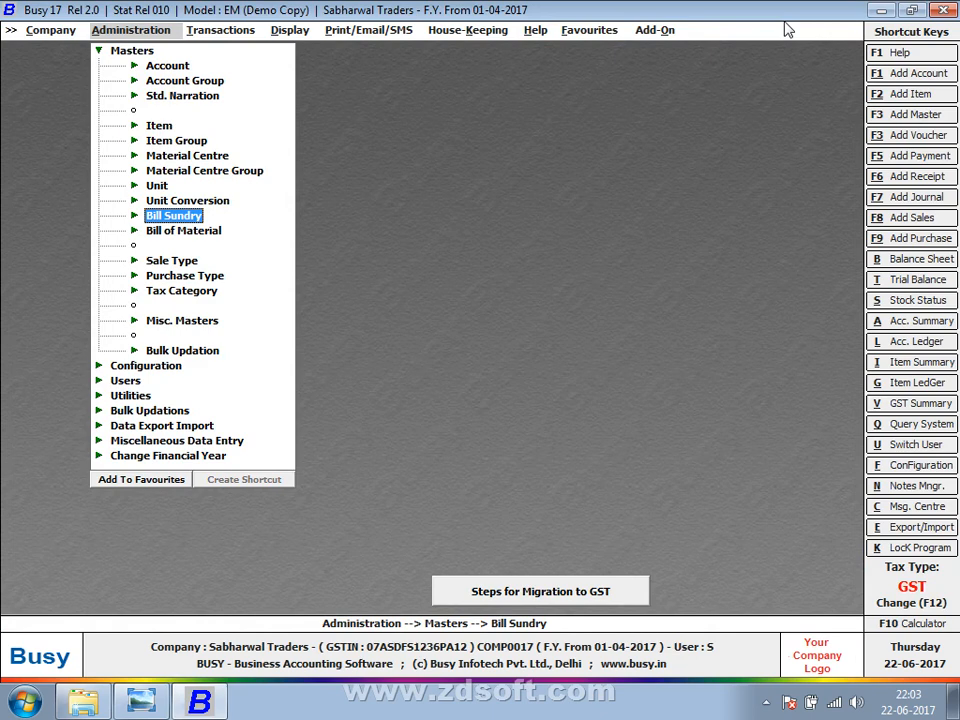
pyautogui.press('Up')
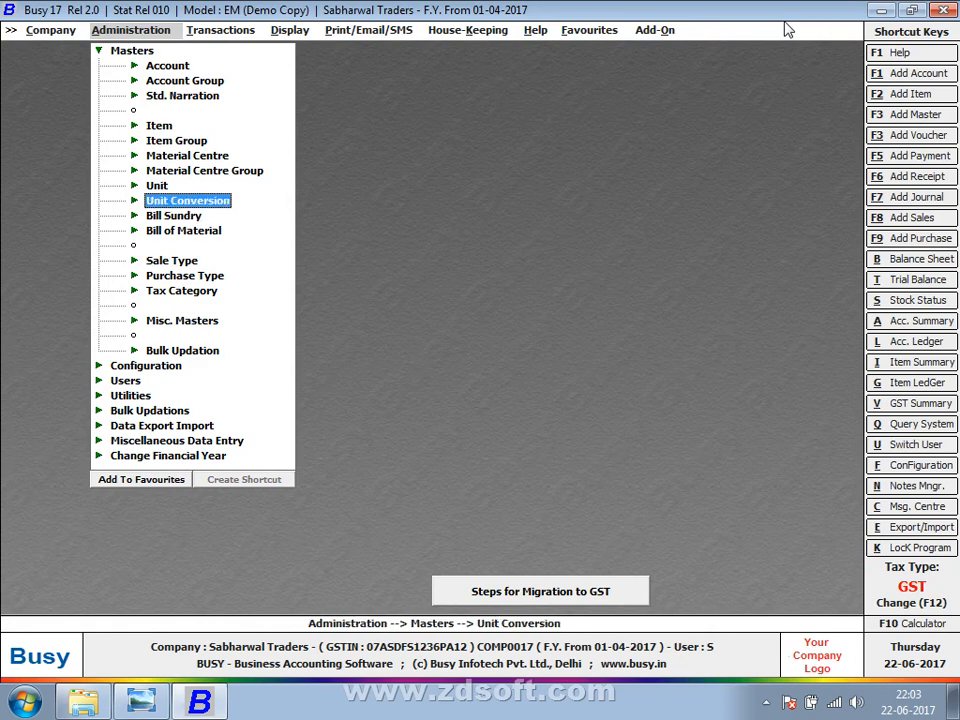
pyautogui.press('Up')
pyautogui.press('Up')
pyautogui.press('Up')
pyautogui.press('Up')
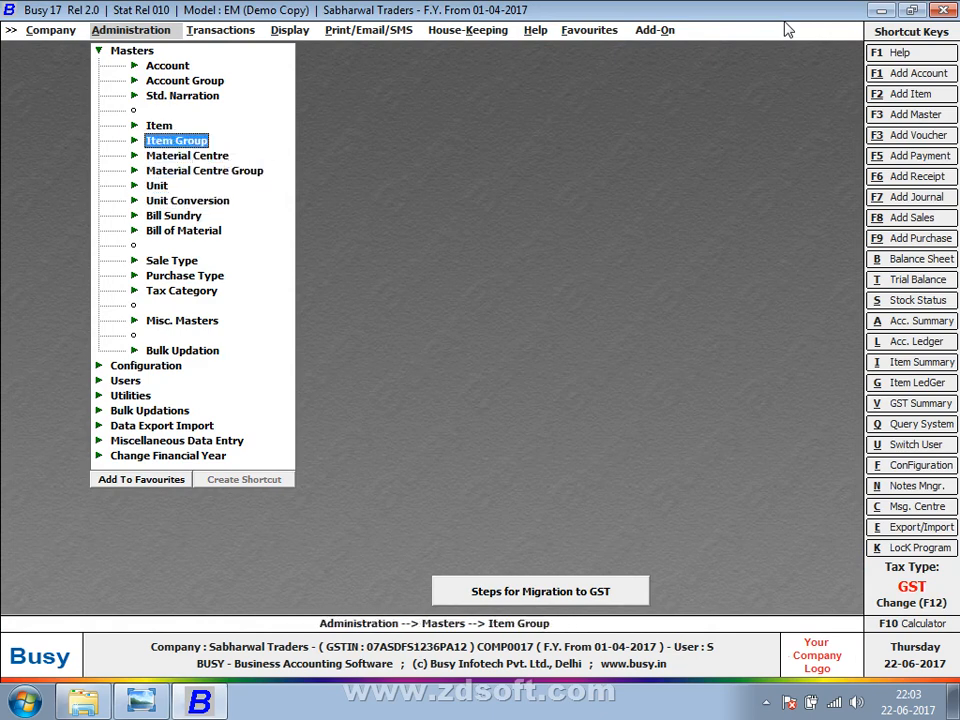
pyautogui.press('Up')
pyautogui.press('Return')
# Open item 10NO TONI ZIP, check its HSN 96071110 at 18%, and exit without saving.
pyautogui.press('Down')
pyautogui.press('Return')
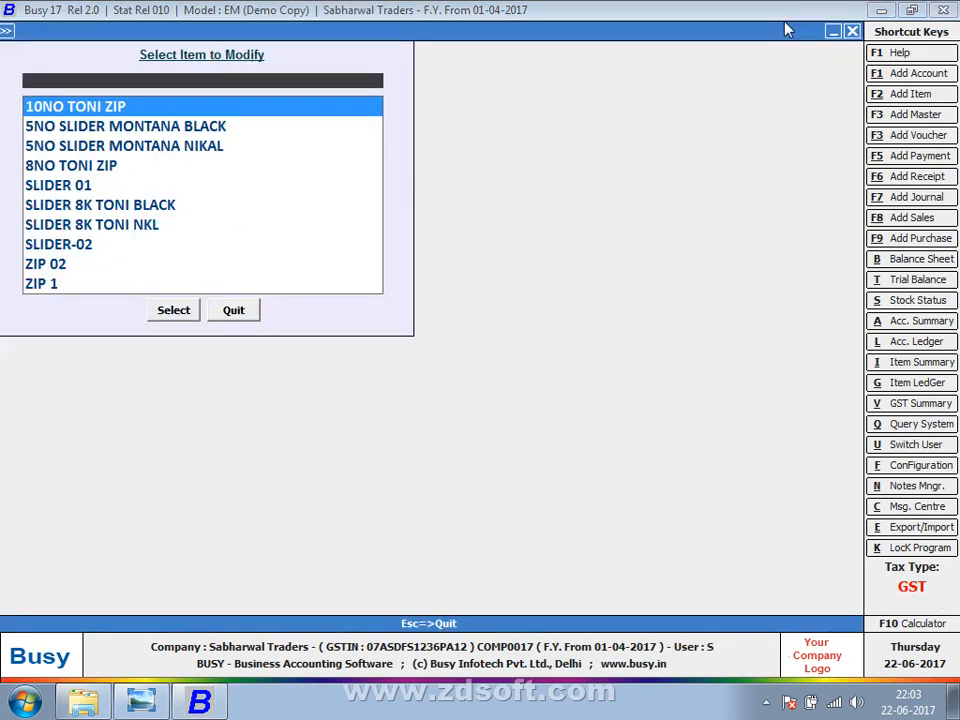
pyautogui.press('Return')
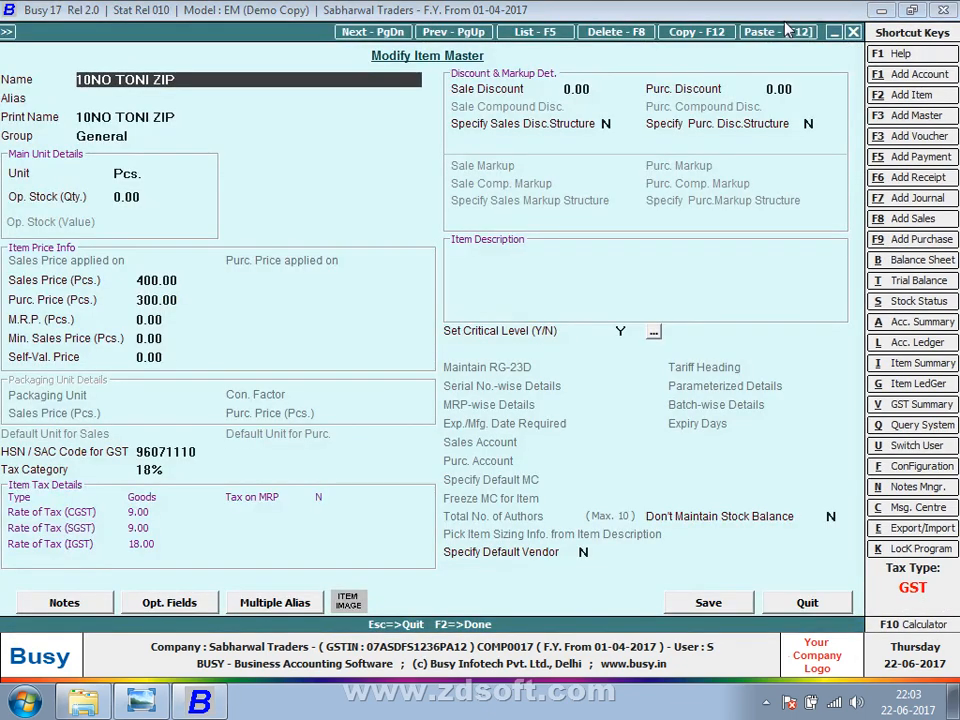
pyautogui.press('Return')
pyautogui.press('Return')
pyautogui.press('Return')
pyautogui.press('Return')
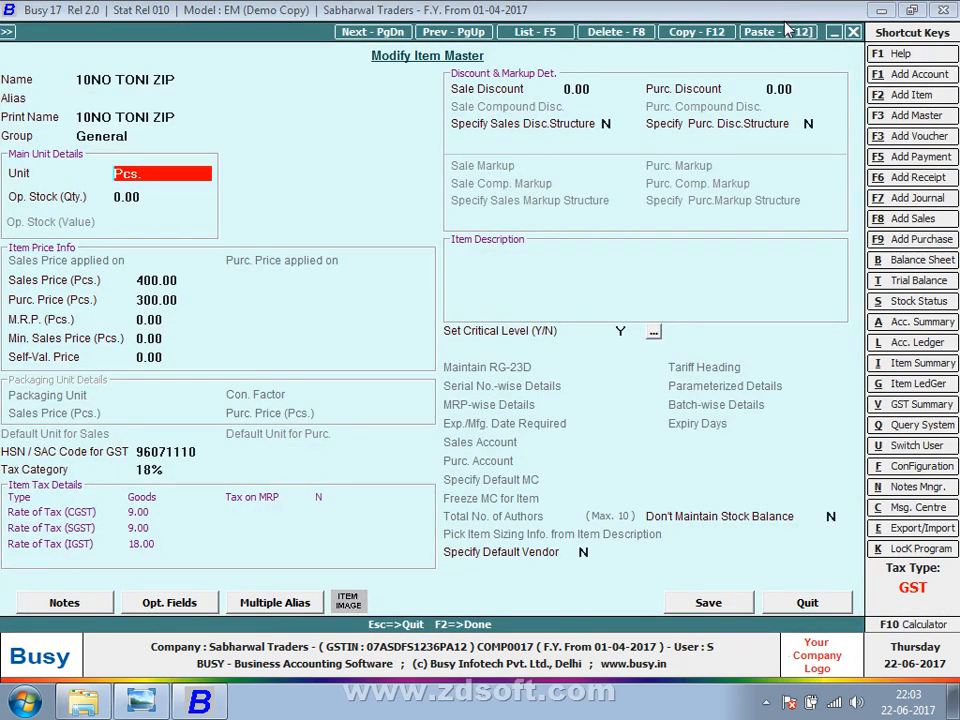
pyautogui.press('Return')
pyautogui.press('Return')
pyautogui.press('Return')
pyautogui.press('Return')
pyautogui.press('Return')
pyautogui.press('Return')
pyautogui.press('Return')
pyautogui.press('Return')
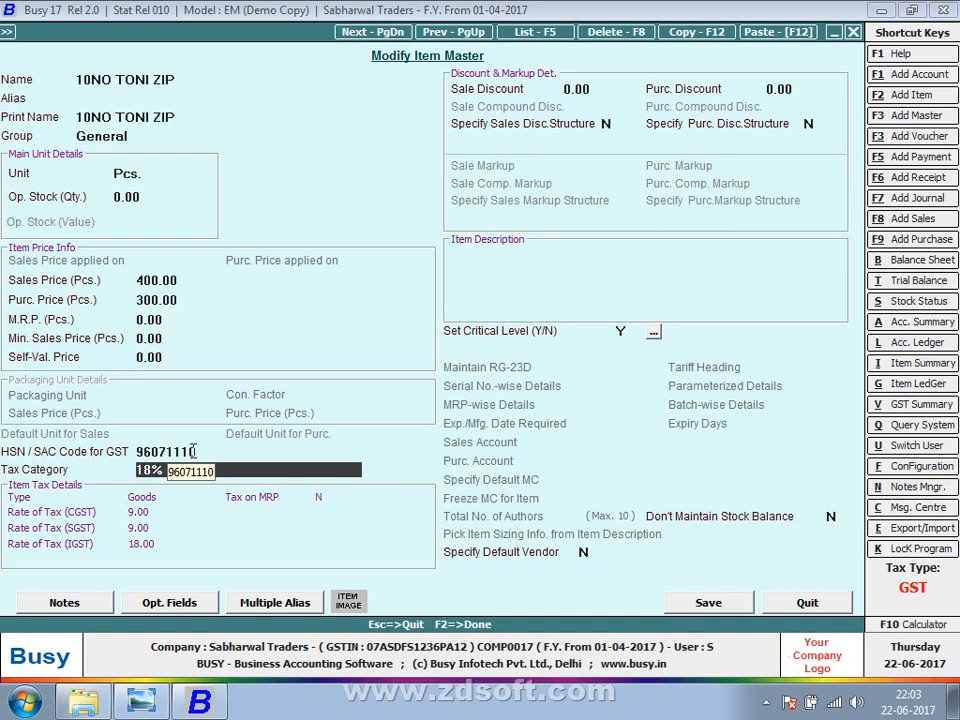
pyautogui.press('Escape')
pyautogui.press('Return')
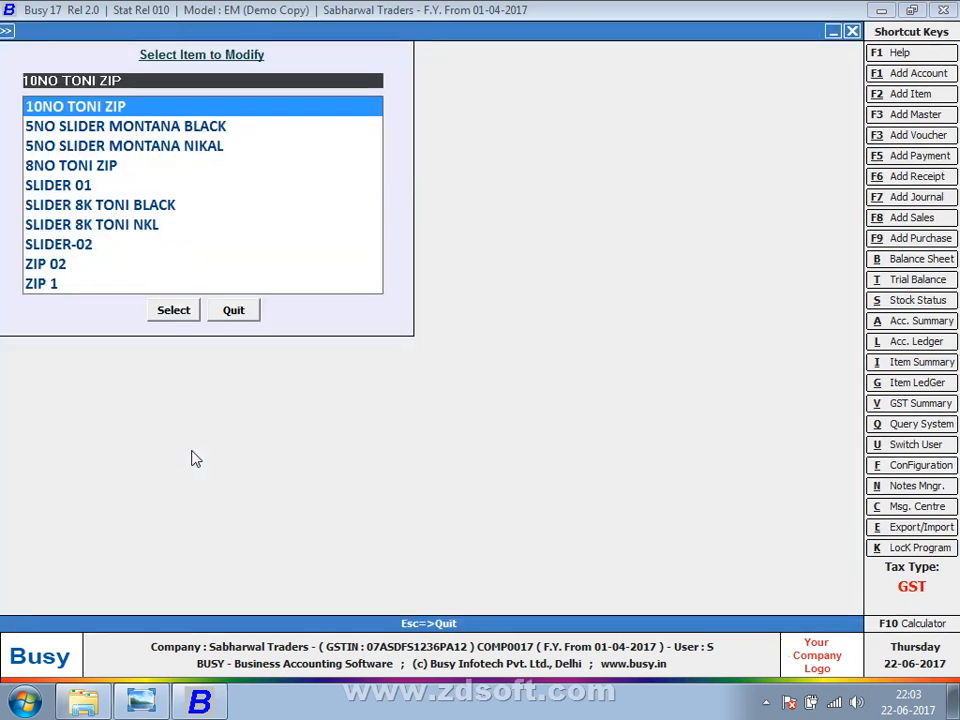
# Go to Masters > Bulk Updation and launch Check/Update Item HSN/Tax Category.
pyautogui.press('Escape')
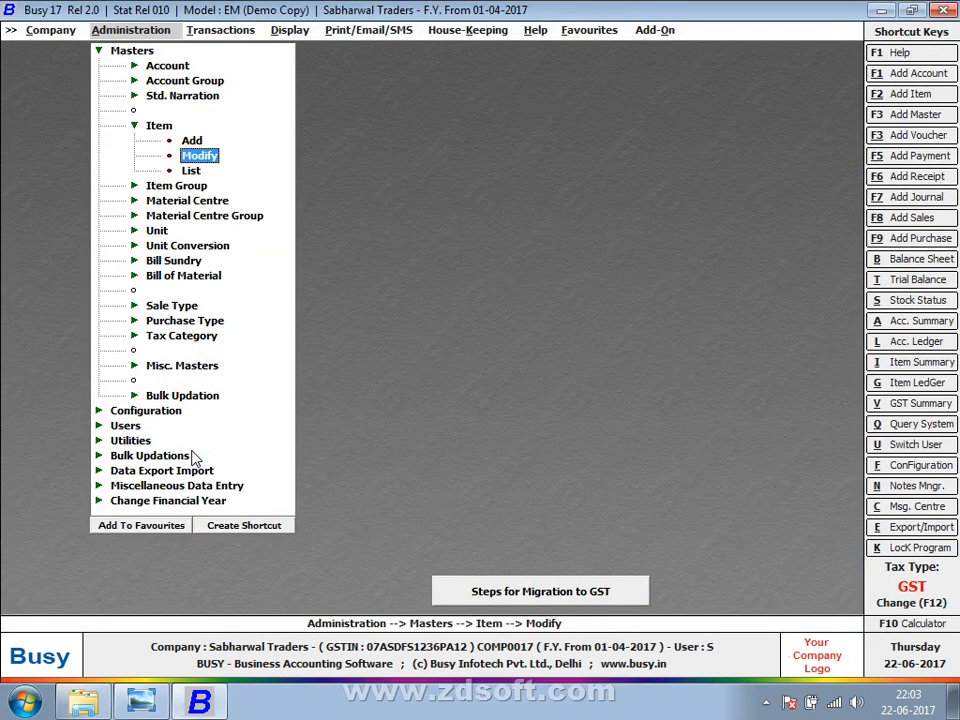
pyautogui.press('Escape')
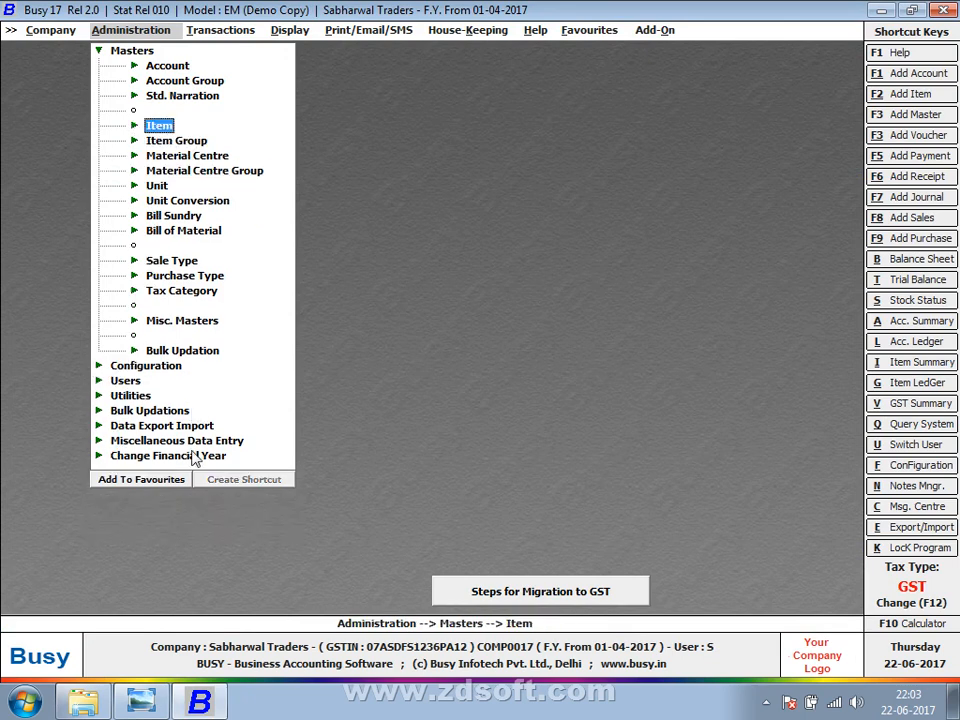
pyautogui.press('Down')
pyautogui.press('Down')
pyautogui.press('Down')
pyautogui.press('Down')
pyautogui.press('Down')
pyautogui.press('Down')
pyautogui.press('Down')
pyautogui.press('Down')
pyautogui.press('Down')
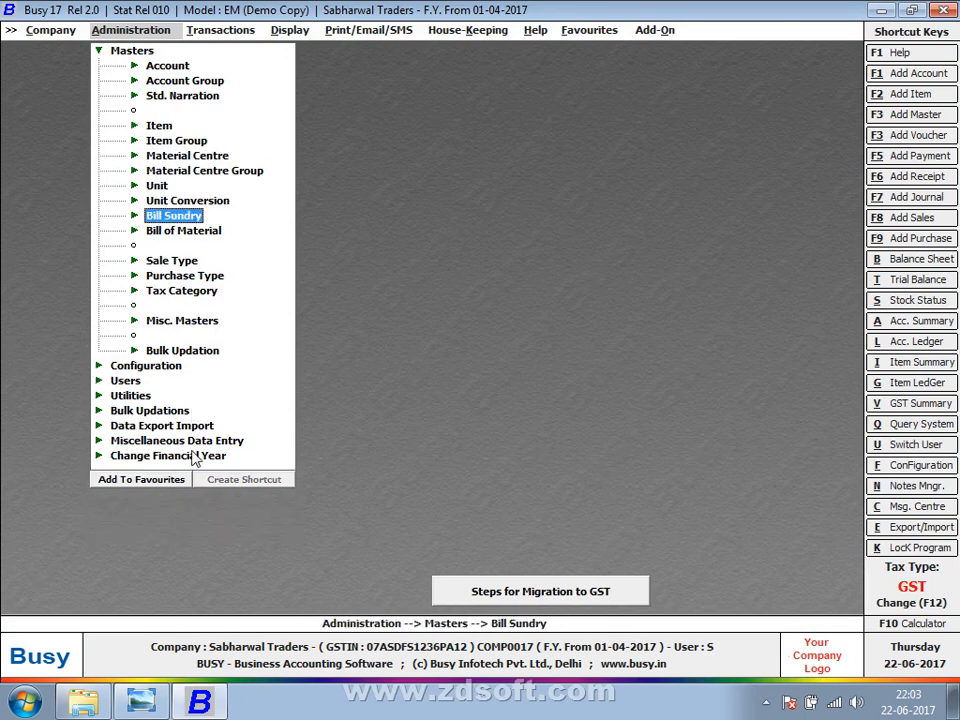
pyautogui.press('Down')
pyautogui.press('Down')
pyautogui.press('Down')
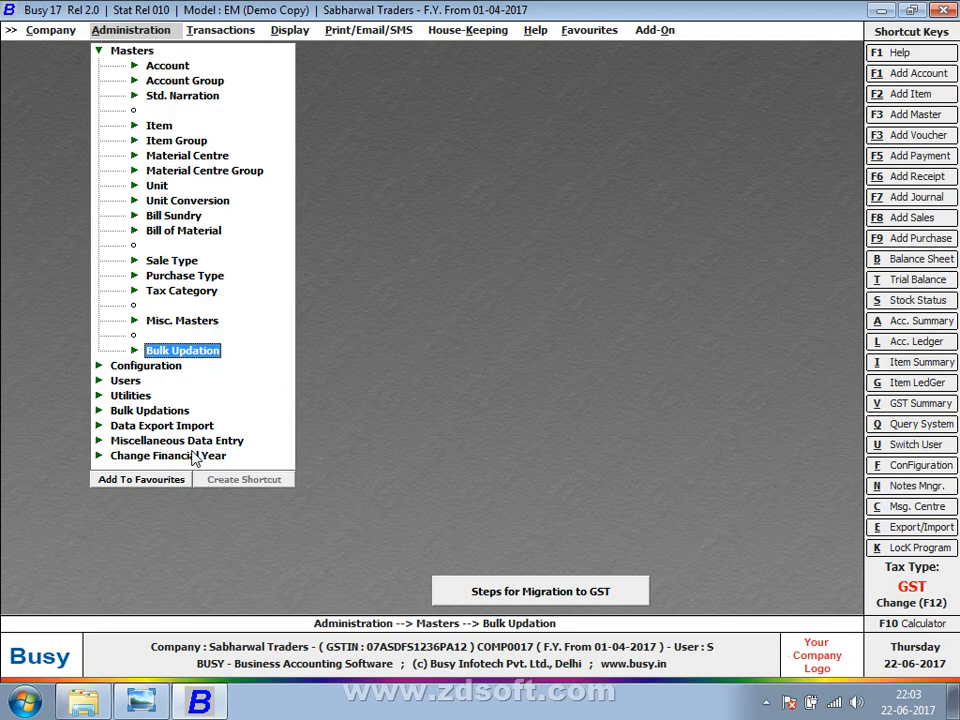
pyautogui.press('Return')
pyautogui.press('Down')
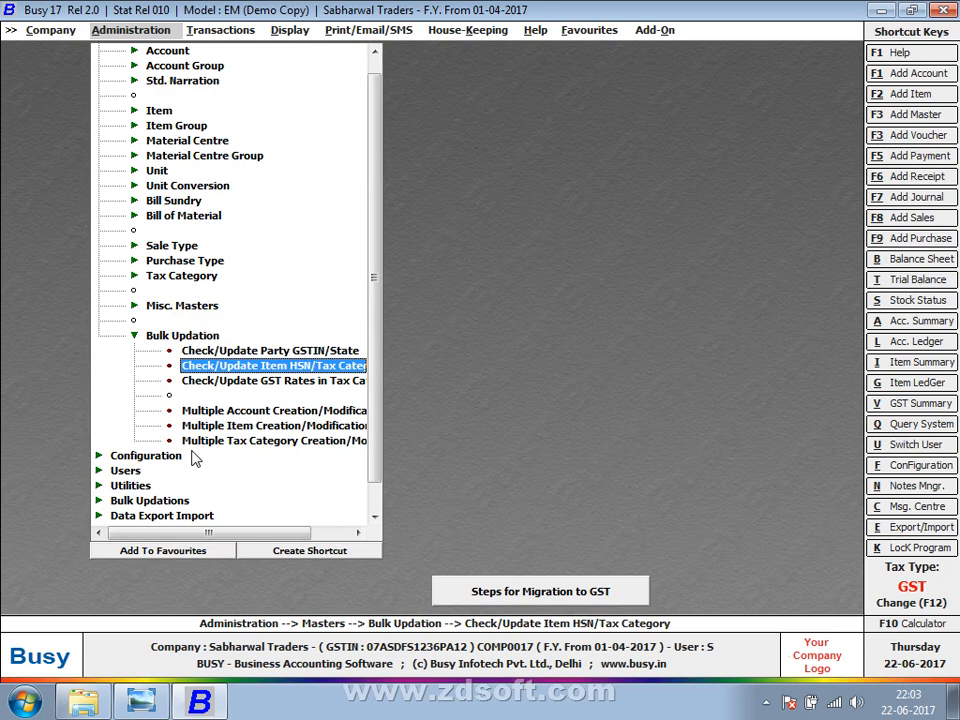
pyautogui.press('Return')
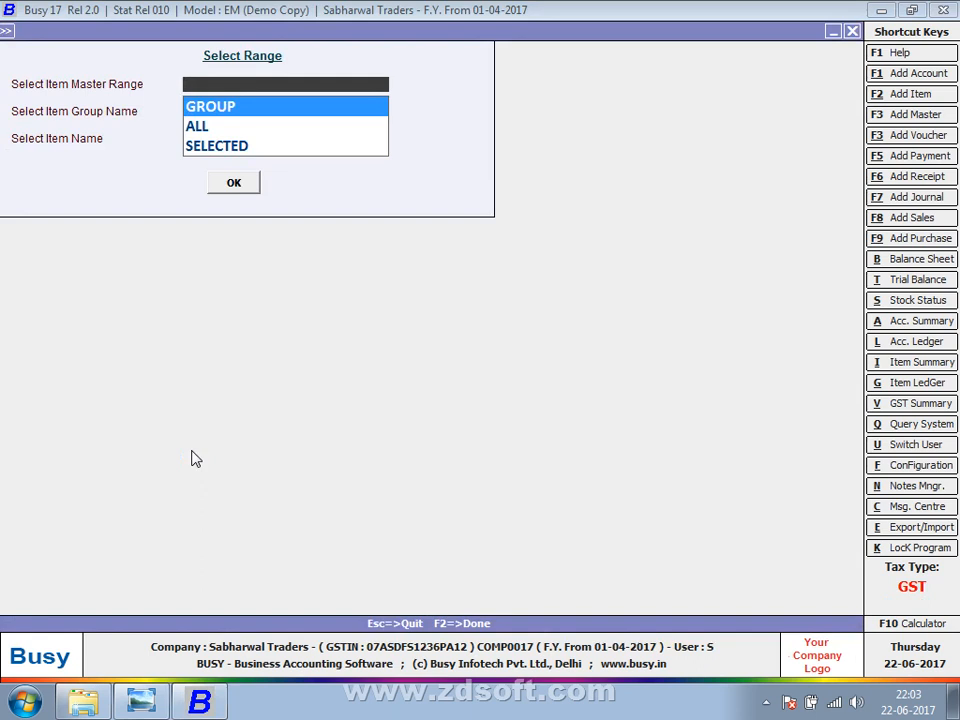
# Set the item range to GROUP with the General item group and load the items.
pyautogui.press('Down')
pyautogui.press('Down')
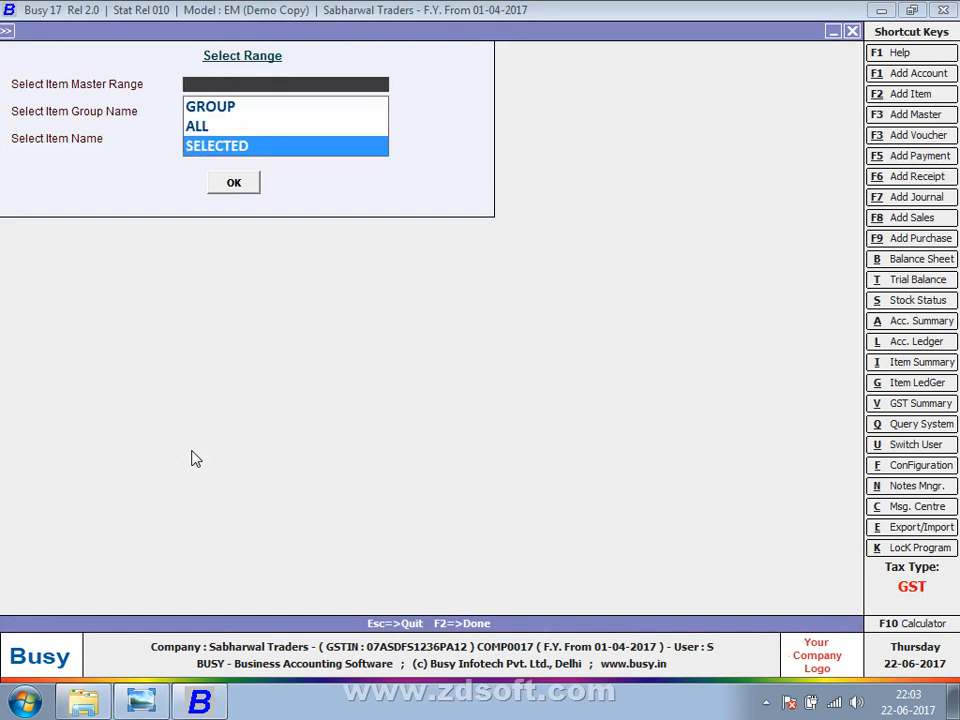
pyautogui.press('Up')
pyautogui.press('Up')
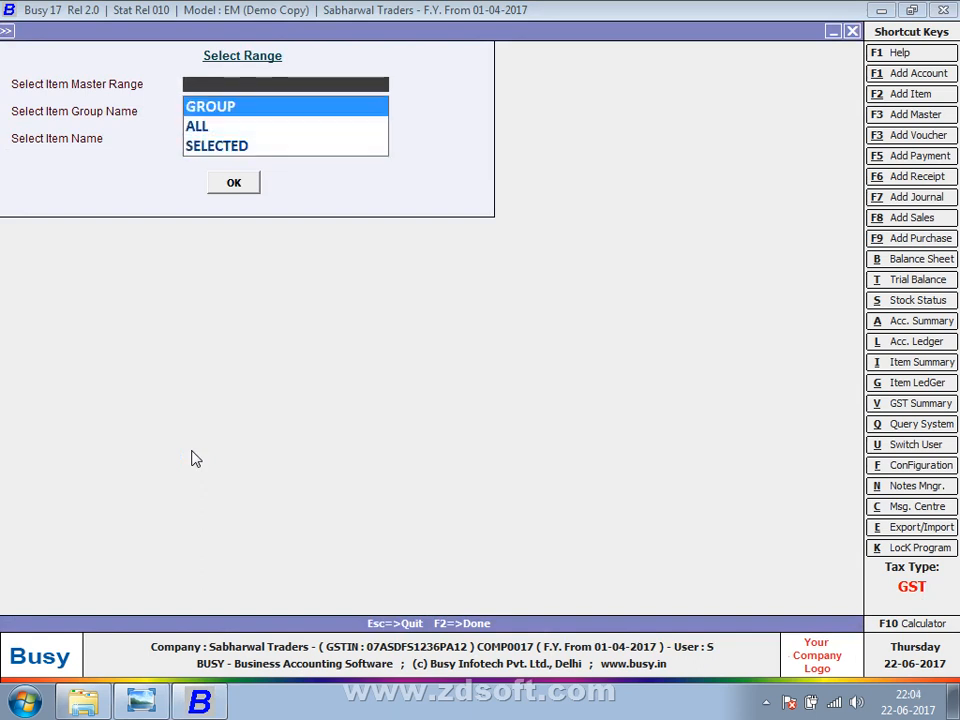
pyautogui.press('Return')
pyautogui.press('Return')
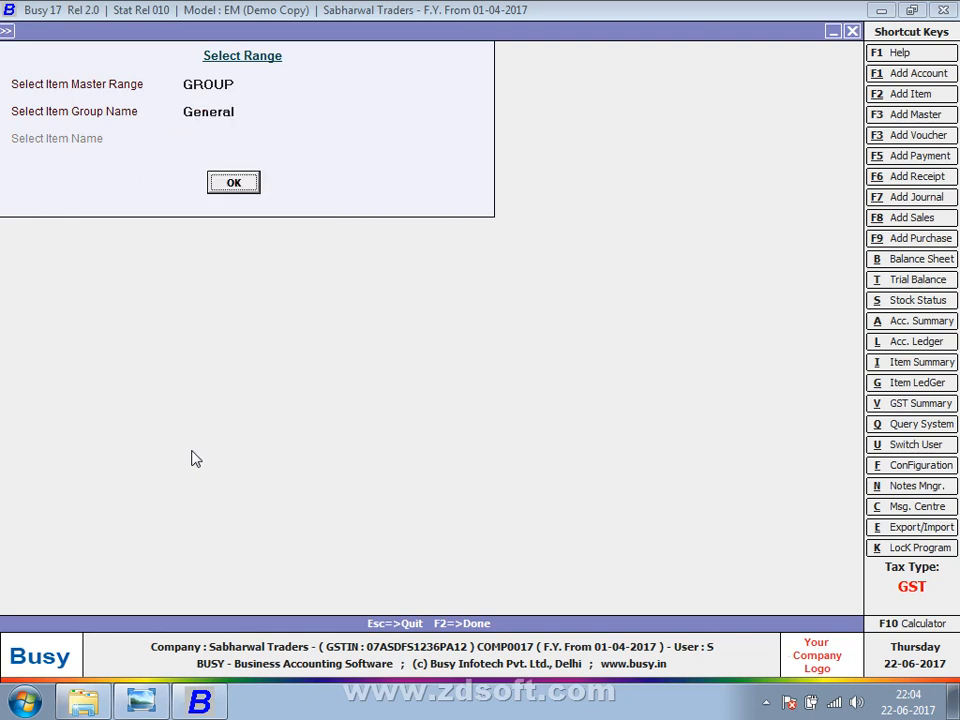
pyautogui.press('Return')
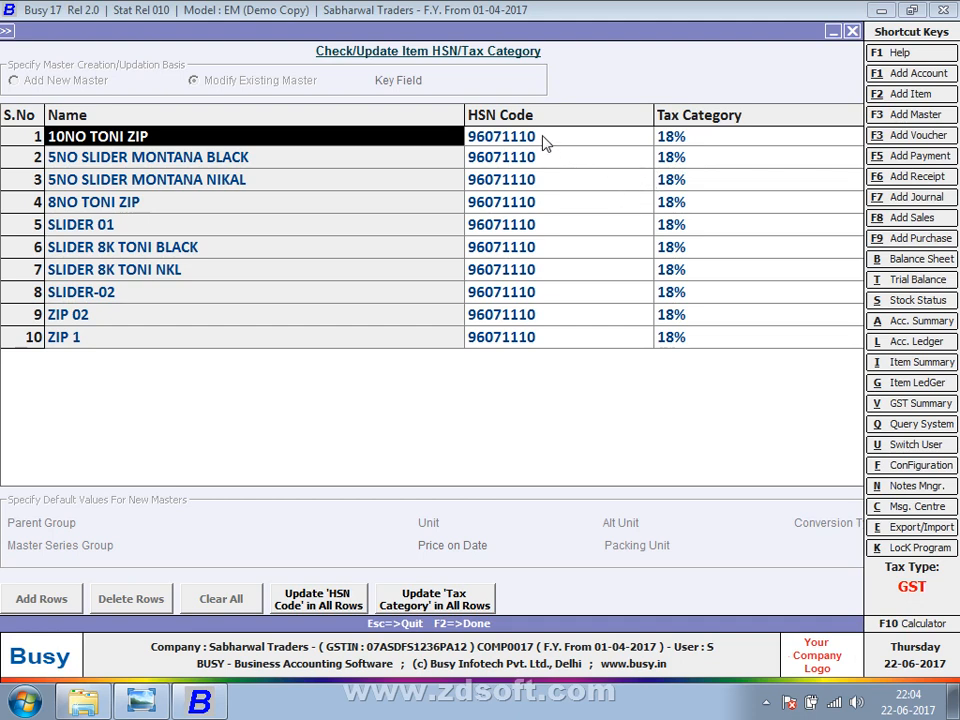
# Apply HSN code 96071111 to all ten General-group items at once.
pyautogui.click(340, 612)
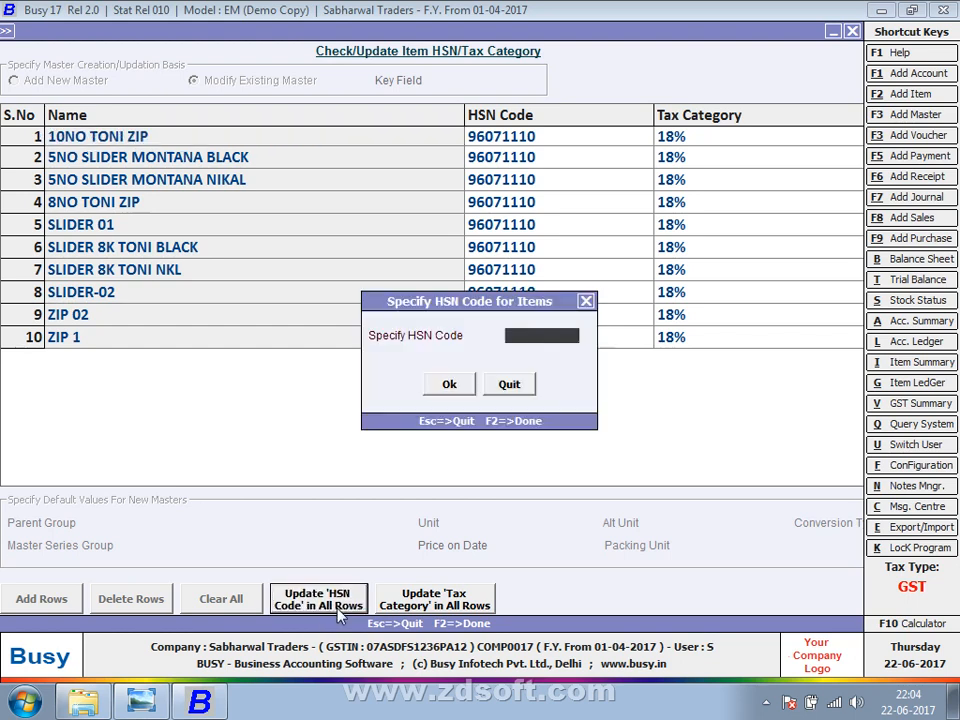
pyautogui.write('96071111')
pyautogui.press('Return')
pyautogui.press('Return')
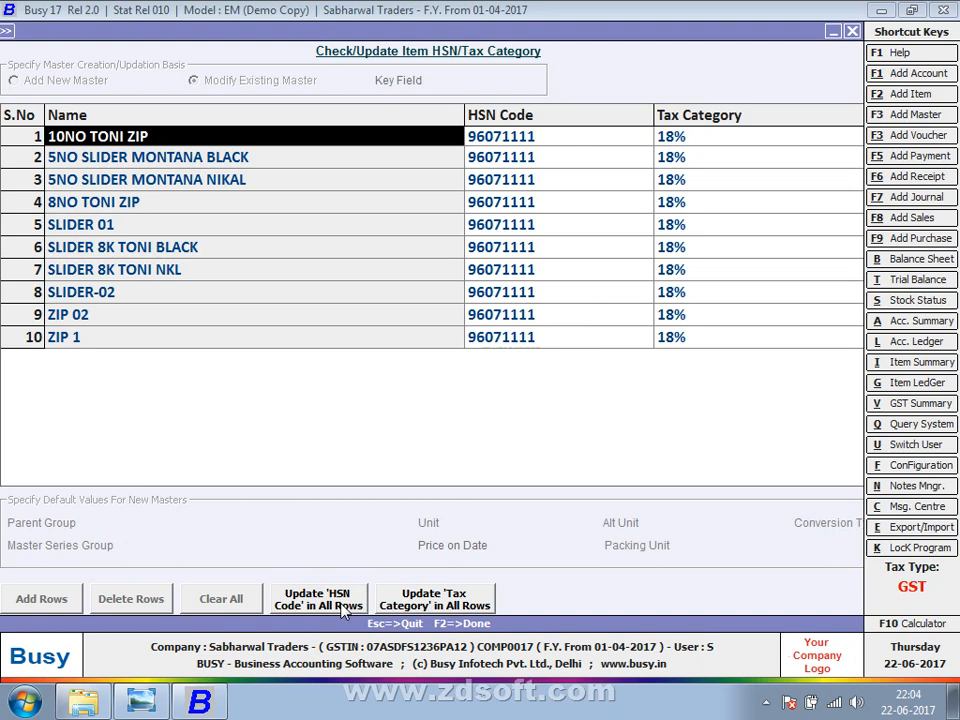
# Set the tax category of every row to 12%.
pyautogui.click(457, 603)
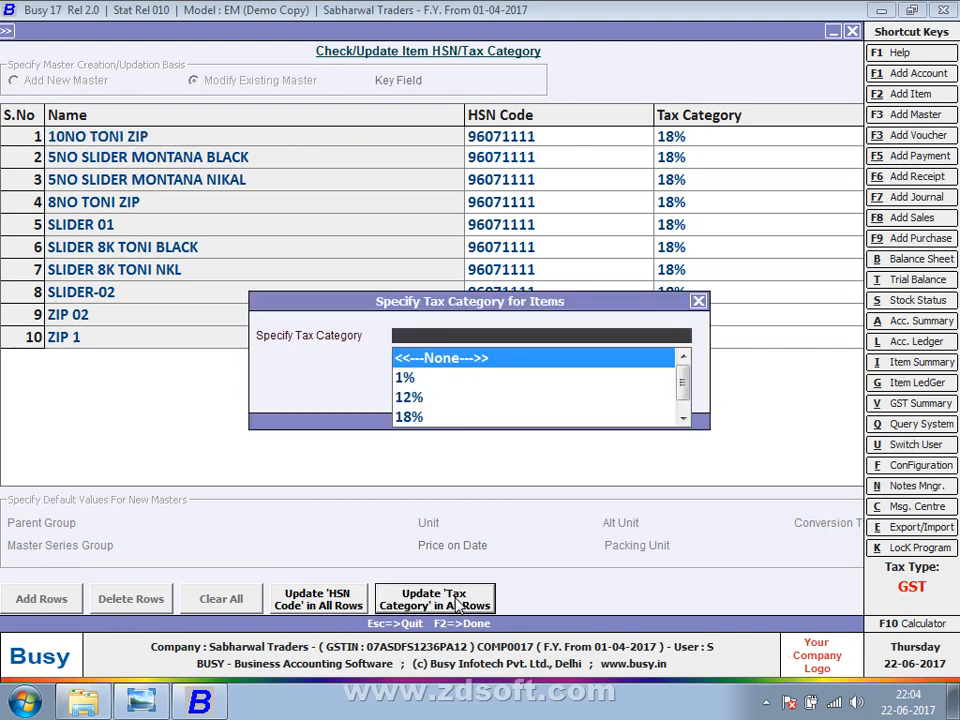
pyautogui.press('Down')
pyautogui.press('Down')
pyautogui.press('Return')
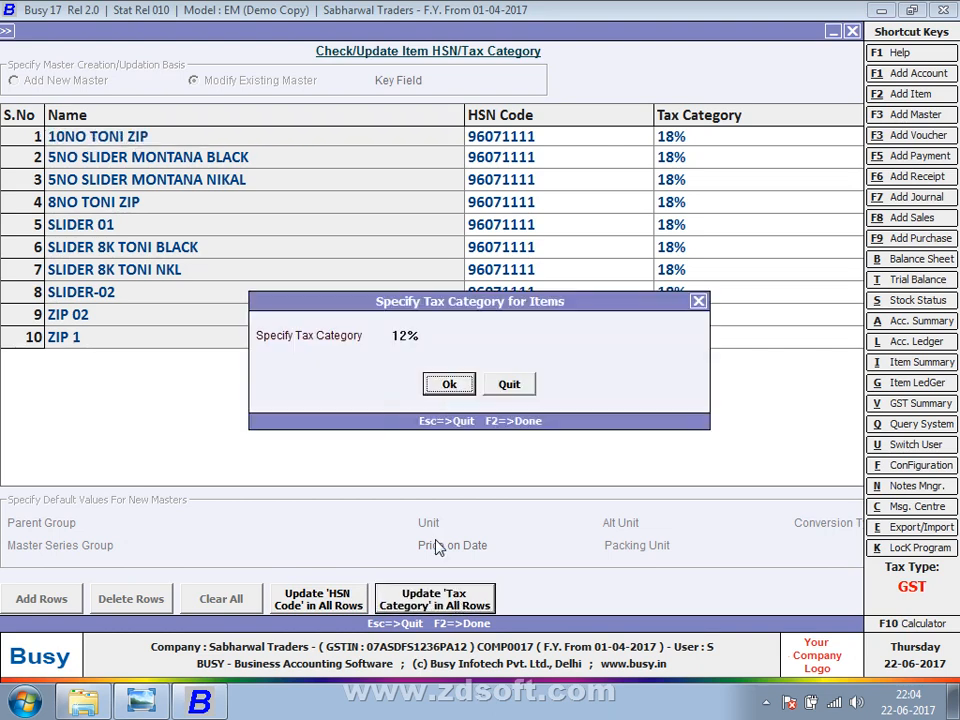
pyautogui.press('Return')
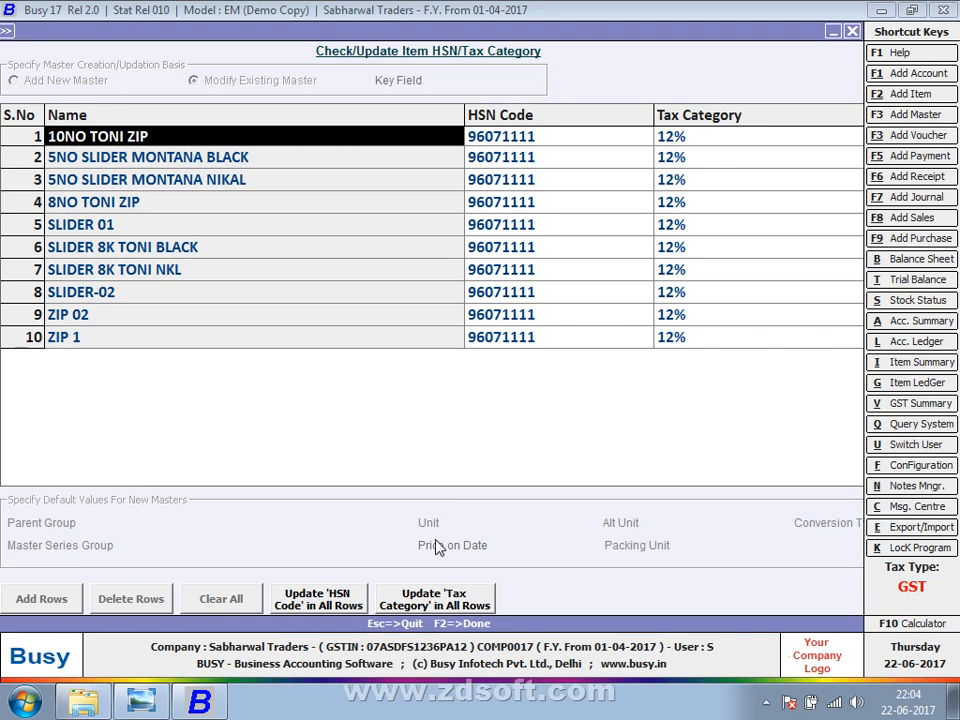
# Save the ten modified items and return to the administration menu.
pyautogui.press('F2')
pyautogui.press('Return')
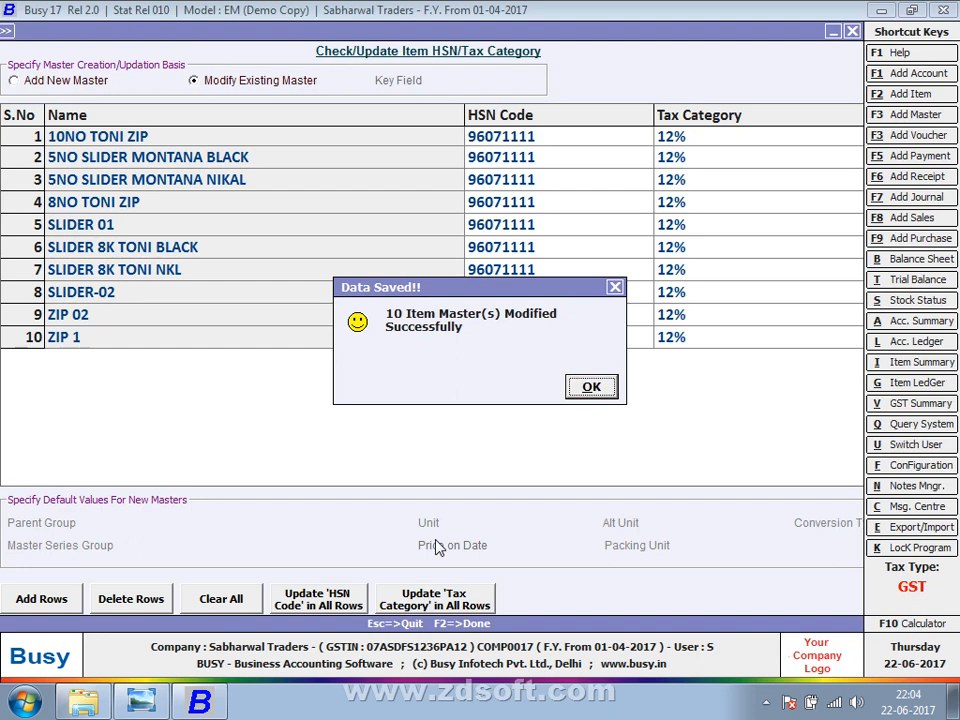
pyautogui.press('Return')
pyautogui.press('Escape')
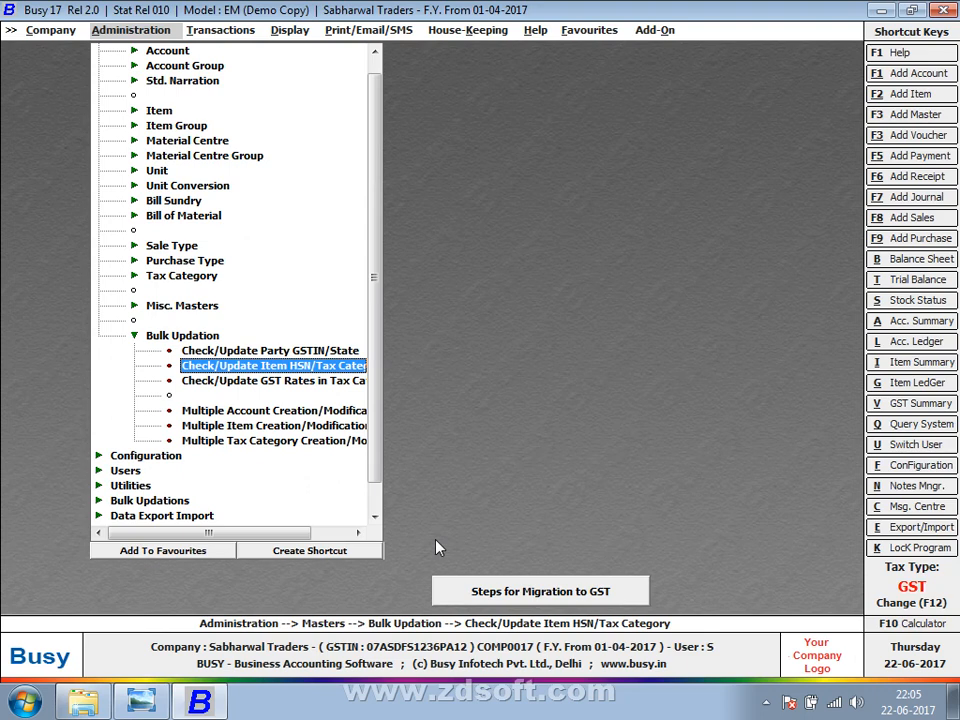
pyautogui.press('Up')
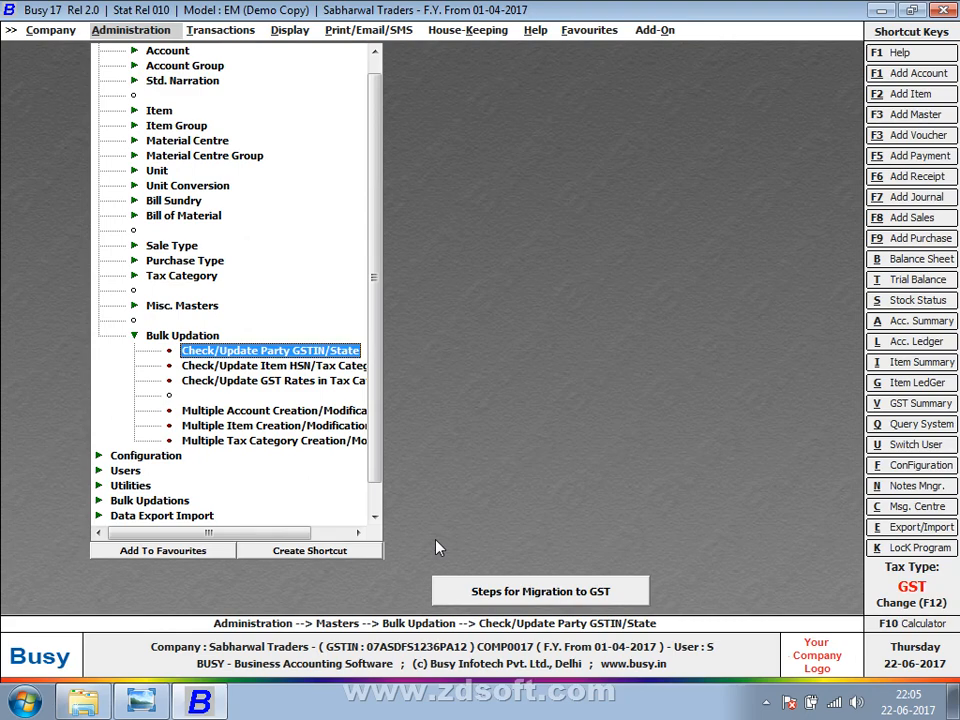
pyautogui.press('Escape')
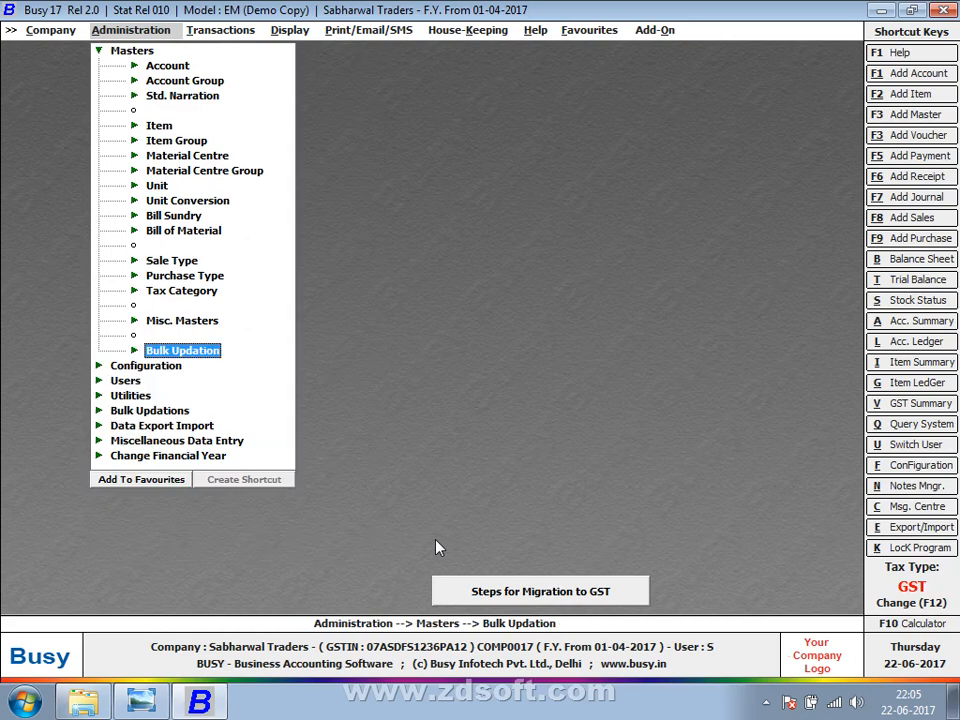
pyautogui.press('Down')
pyautogui.press('Down')
pyautogui.press('Down')
pyautogui.press('Down')
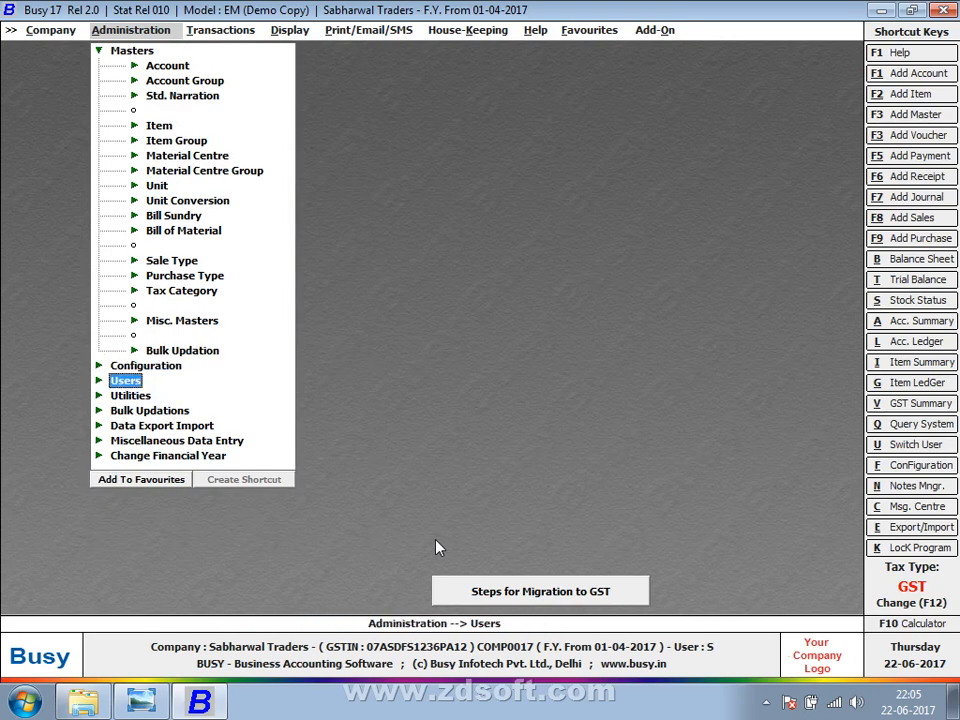
pyautogui.press('Up')
pyautogui.press('Up')
pyautogui.press('Up')
pyautogui.press('Up')
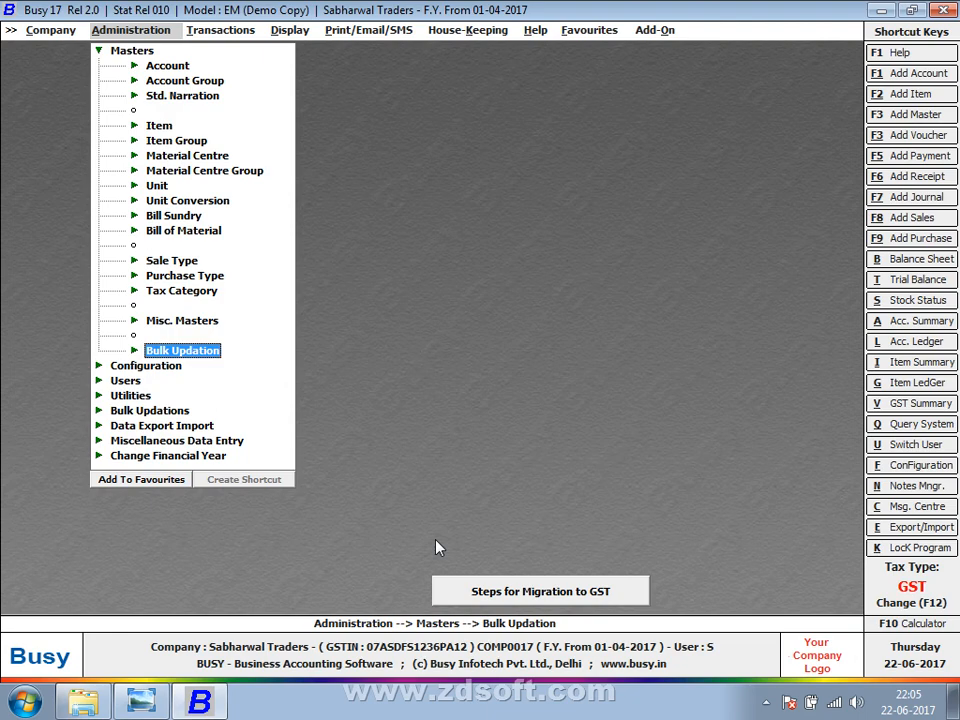
pyautogui.press('Return')
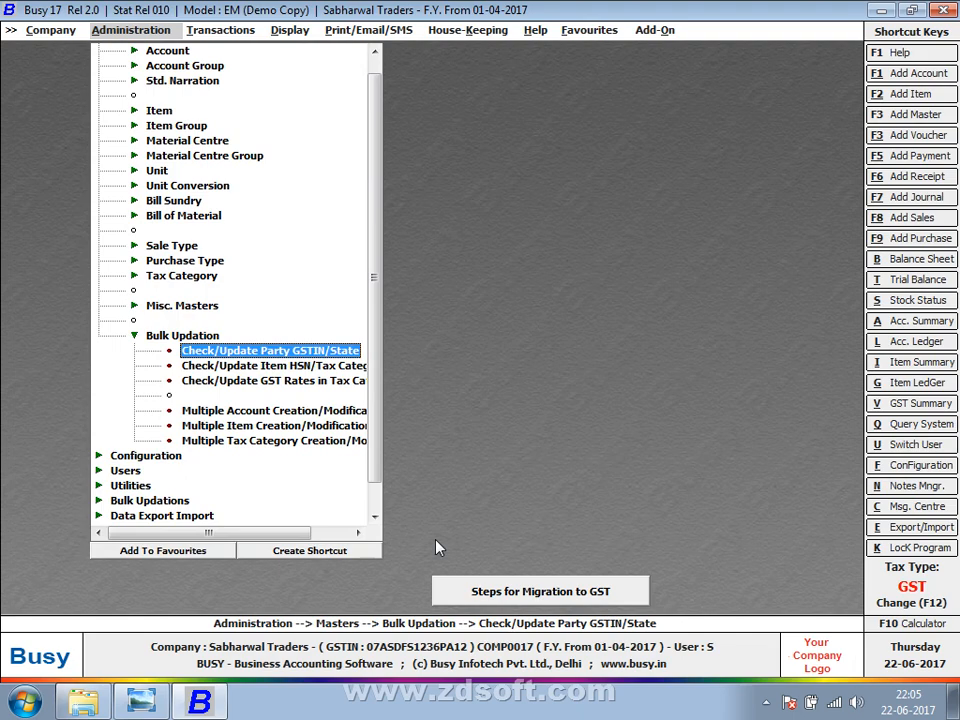
# Filter the party GSTIN/State table by group and load the Sundry Creditors parties.
pyautogui.press('Return')
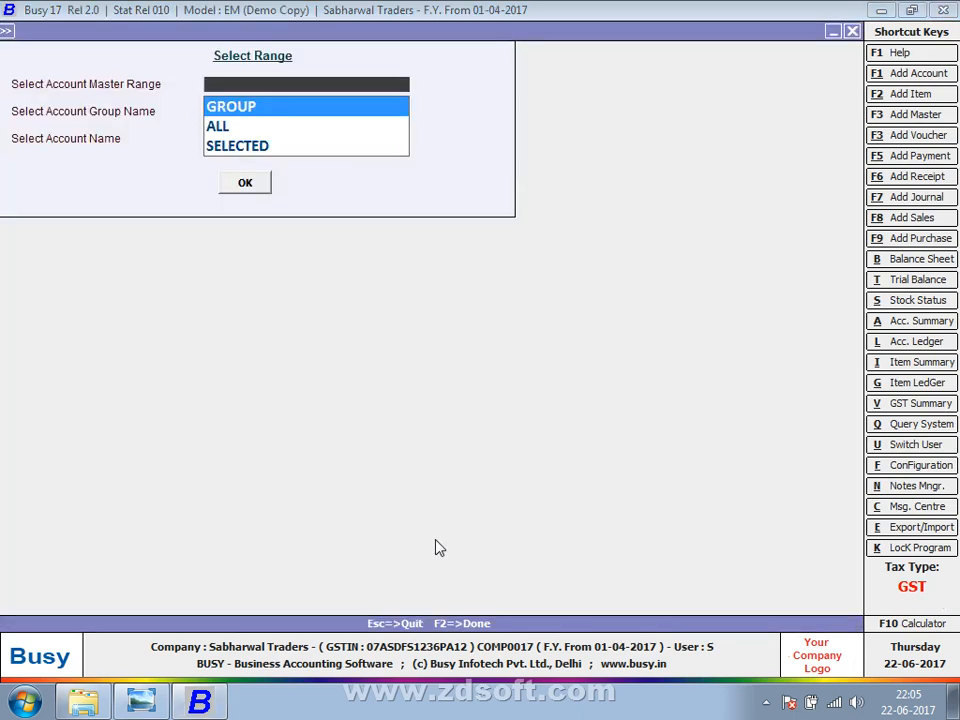
pyautogui.press('Return')
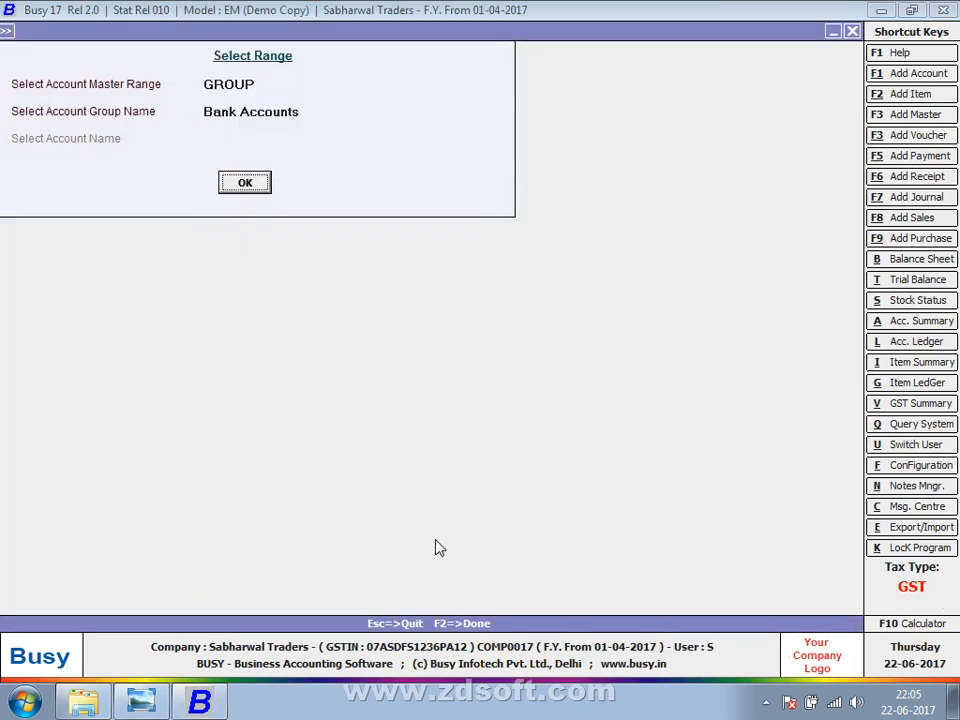
pyautogui.write('SUN')
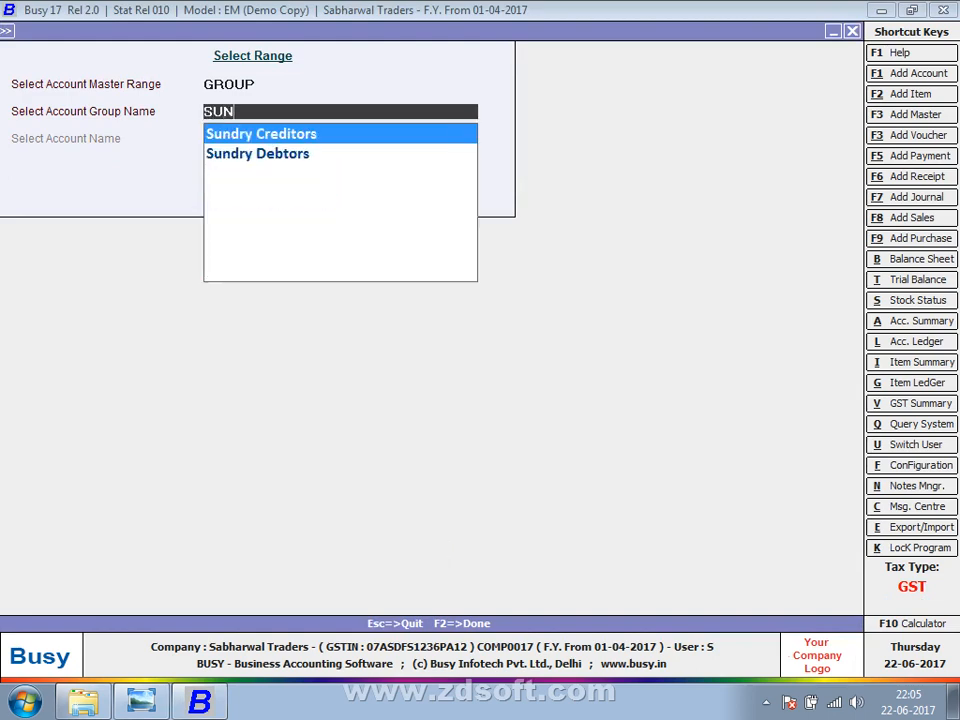
pyautogui.press('Return')
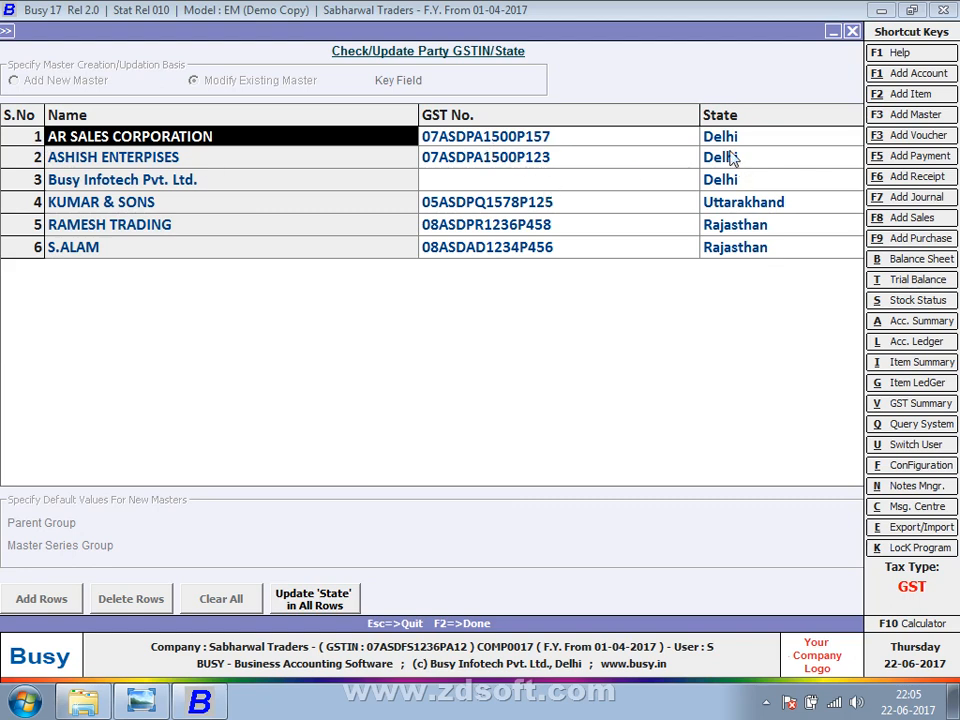
# Enter Assam as the state for all six Sundry Creditors party rows.
pyautogui.click(341, 605)
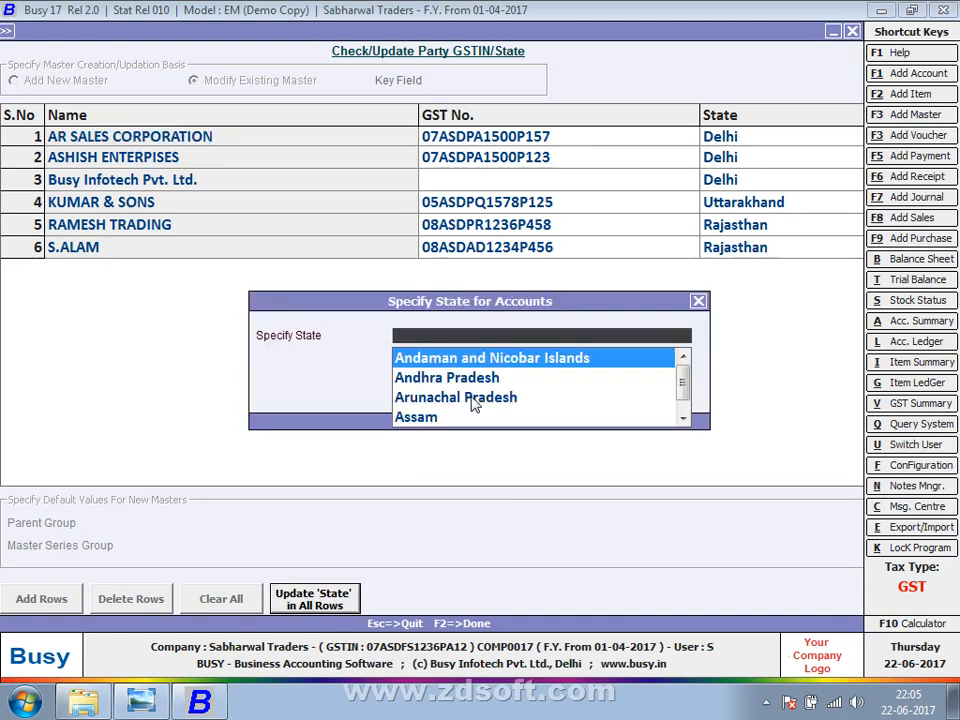
pyautogui.press('Down')
pyautogui.press('Down')
pyautogui.press('Down')
pyautogui.press('Return')
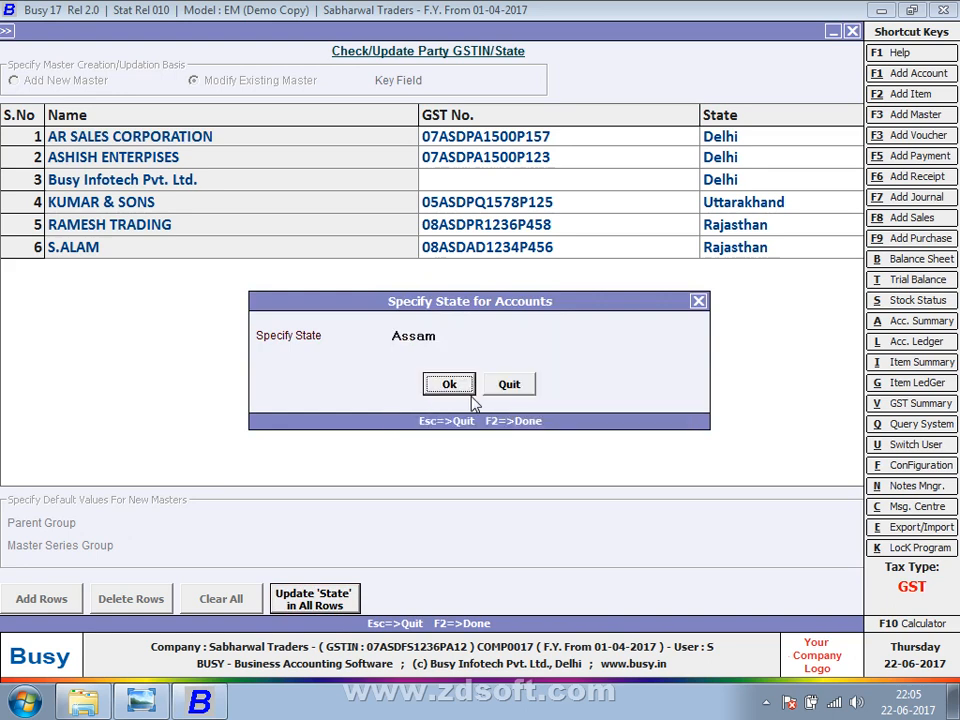
pyautogui.click(449, 385)
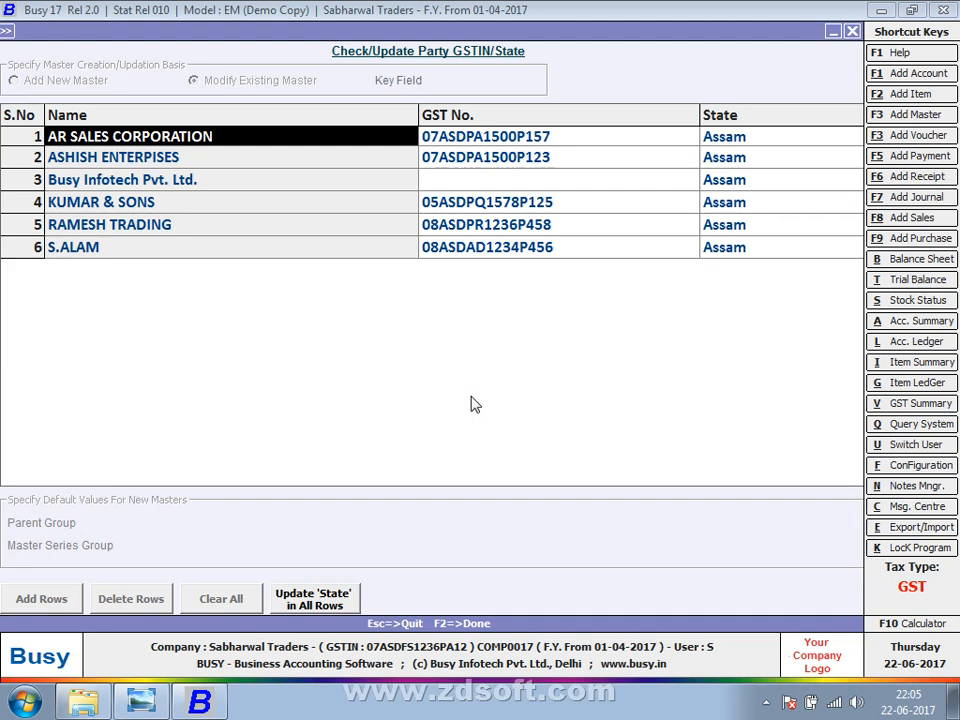
# Switch the range to Selected and list only AR SALES CORPORATION and KUMAR & SONS.
pyautogui.press('F2')
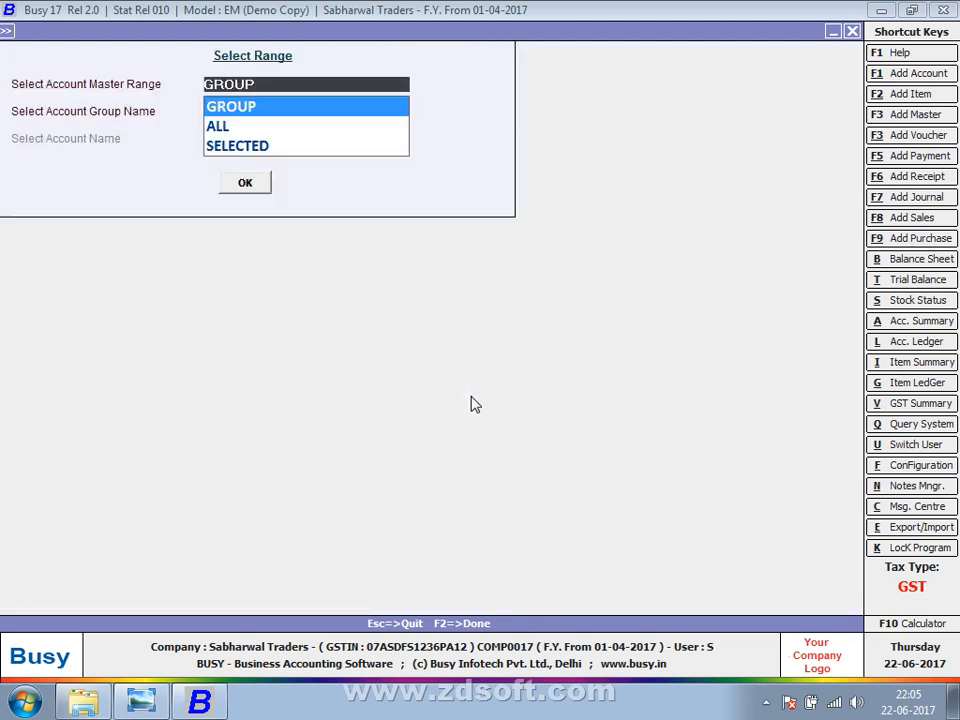
pyautogui.press('Down')
pyautogui.press('Down')
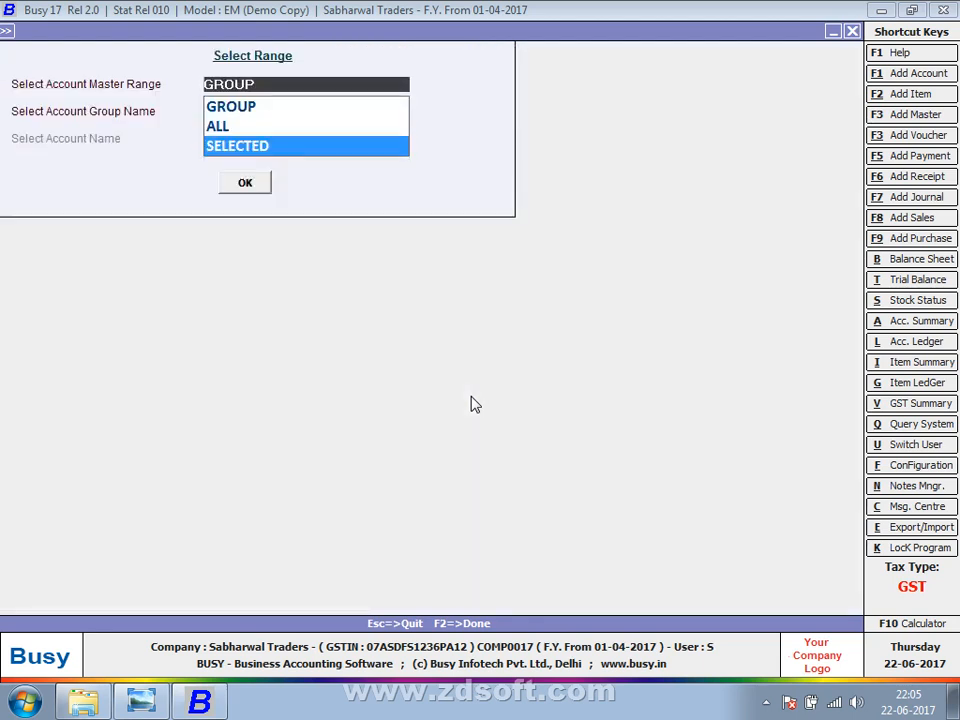
pyautogui.press('Return')
pyautogui.press('Return')
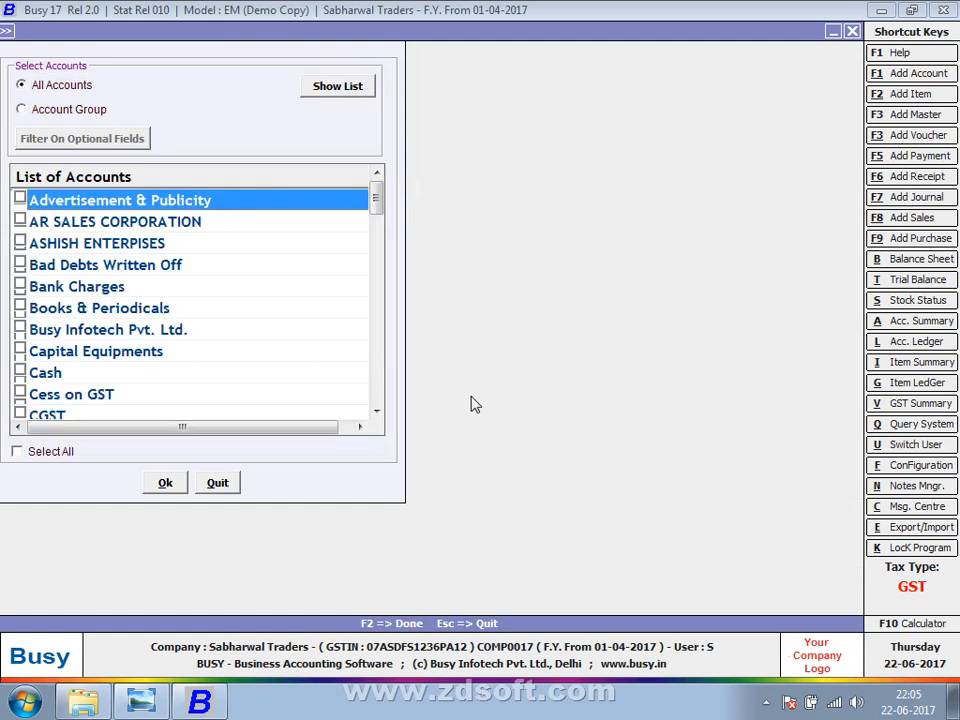
pyautogui.click(20, 222)
pyautogui.scroll(-3, 20, 346)
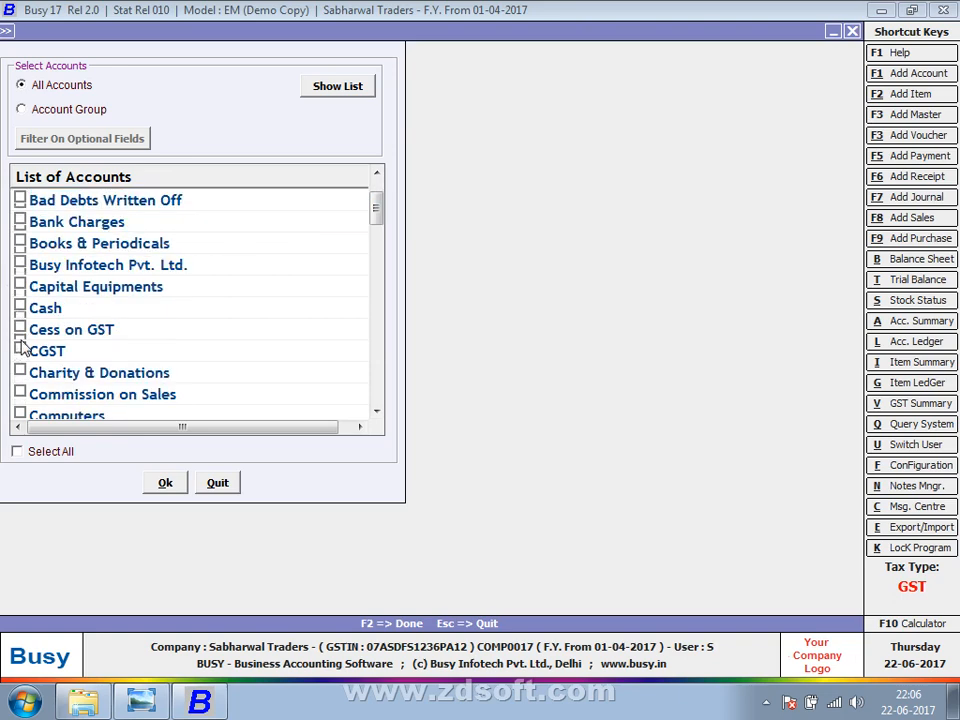
pyautogui.scroll(-2, 20, 346)
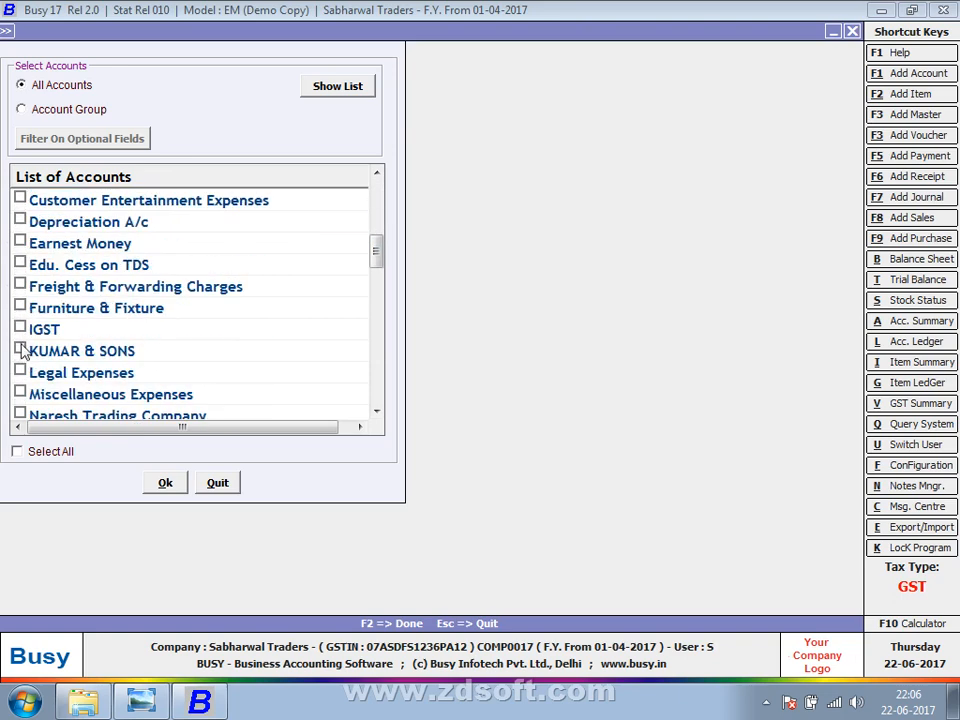
pyautogui.click(20, 350)
pyautogui.click(162, 485)
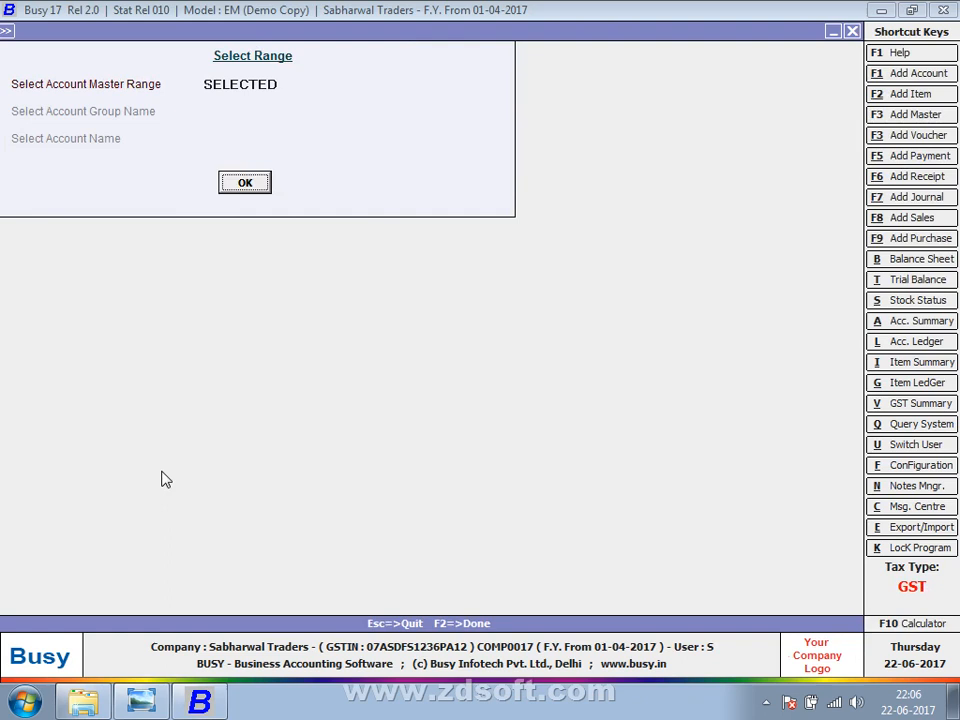
pyautogui.click(242, 182)
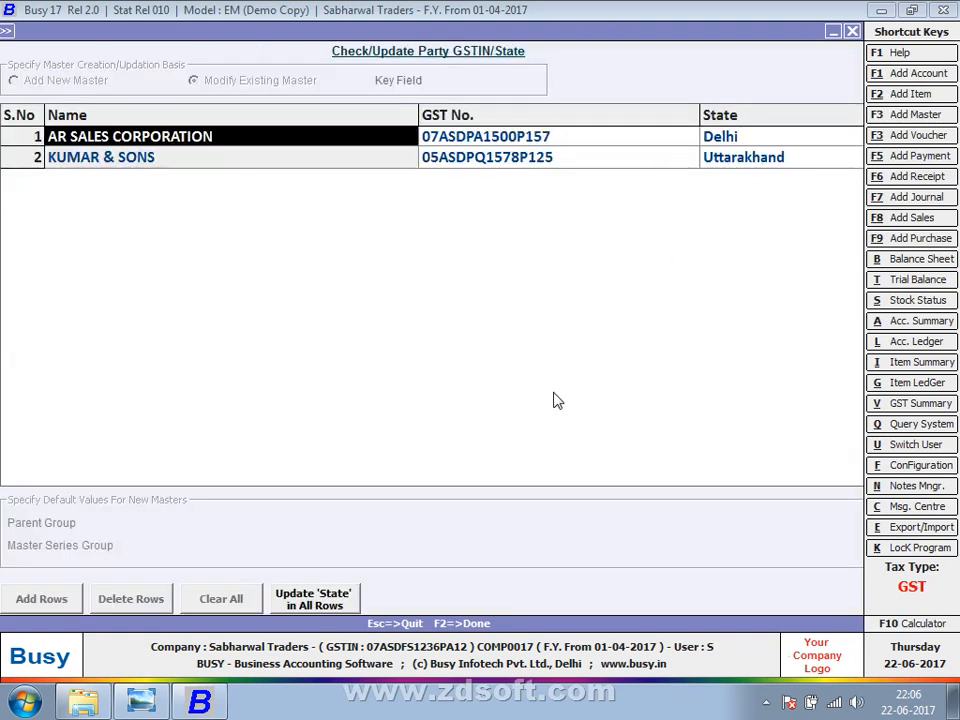
# Set Assam as the state for both AR SALES CORPORATION and KUMAR & SONS.
pyautogui.click(326, 597)
pyautogui.press('Down')
pyautogui.press('Down')
pyautogui.press('Down')
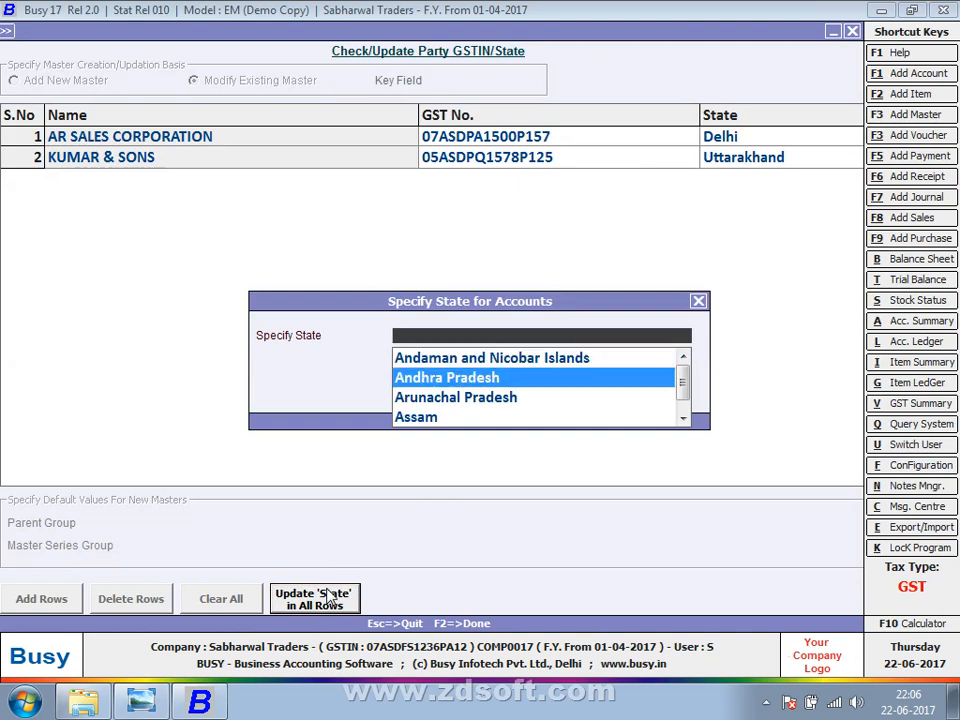
pyautogui.press('Return')
pyautogui.press('Return')
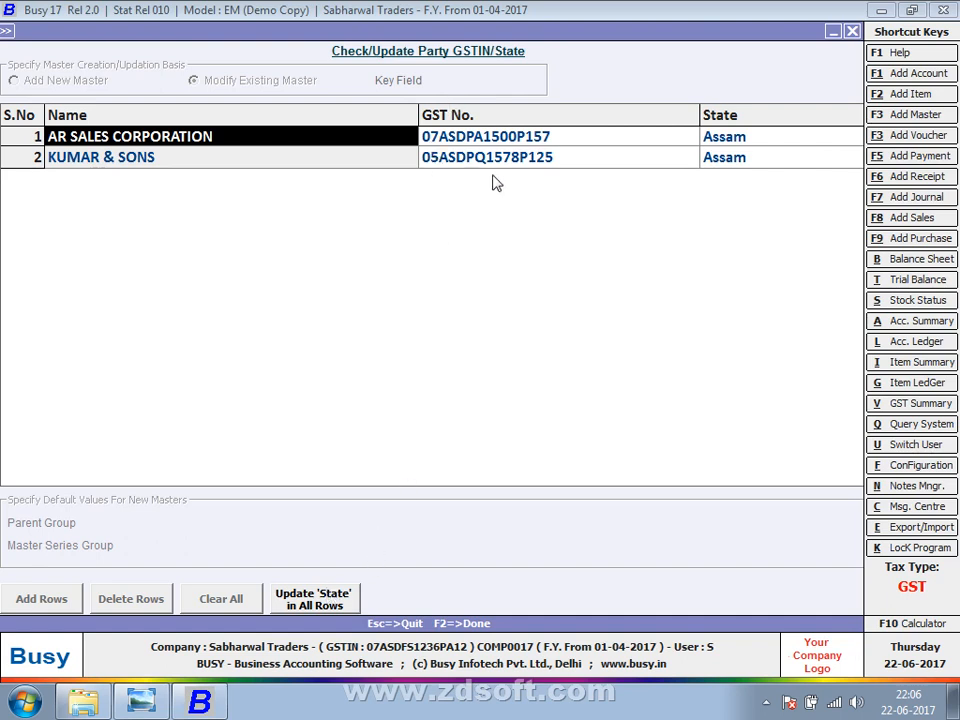
# Start a new account named 'F' in the Sundry Debtors group.
pyautogui.press('Escape')
pyautogui.press('Escape')
pyautogui.press('Escape')
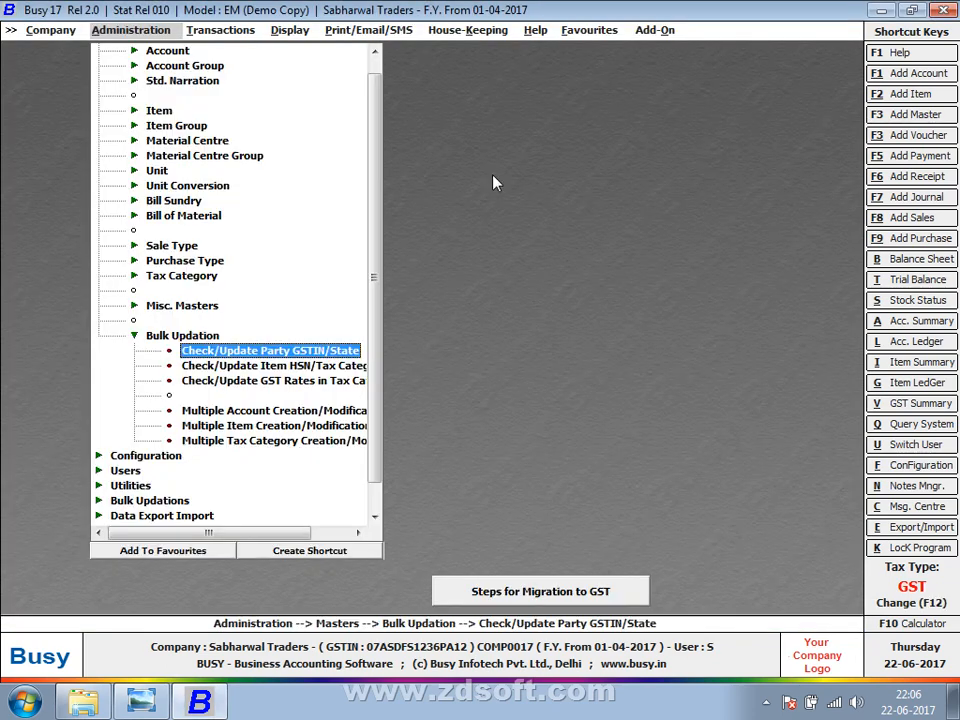
pyautogui.press('Up')
pyautogui.press('Up')
pyautogui.press('Up')
pyautogui.press('Up')
pyautogui.press('Up')
pyautogui.press('Up')
pyautogui.press('Up')
pyautogui.press('Up')
pyautogui.press('Up')
pyautogui.press('Up')
pyautogui.press('Up')
pyautogui.press('Up')
pyautogui.press('Up')
pyautogui.press('Up')
pyautogui.press('Up')
pyautogui.press('Up')
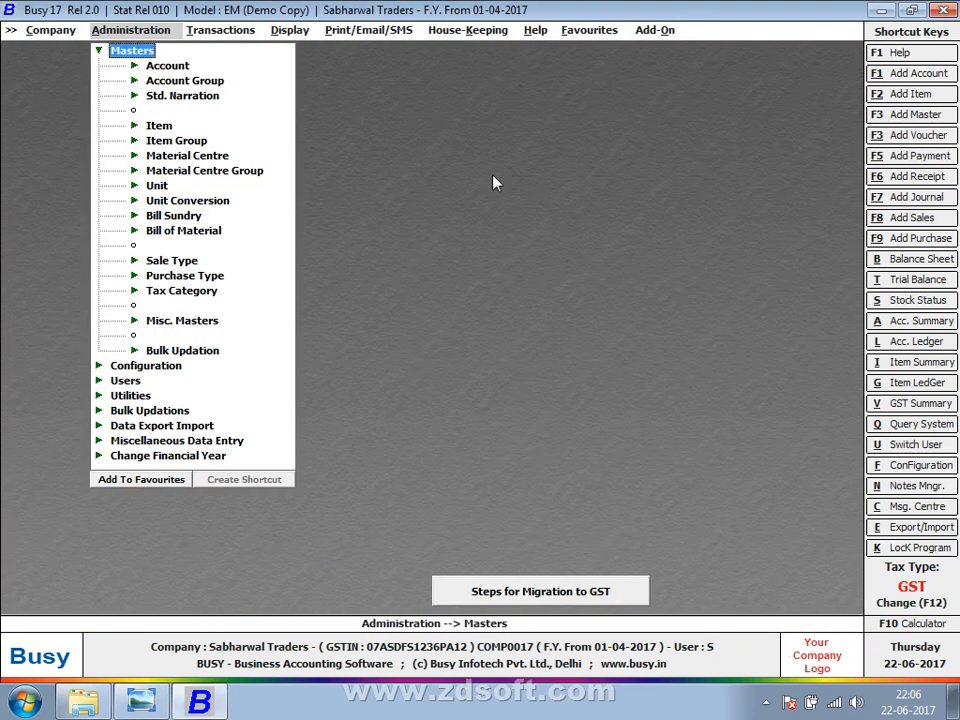
pyautogui.press('Down')
pyautogui.press('Return')
pyautogui.write('F')
pyautogui.press('Return')
pyautogui.press('Return')
pyautogui.press('Return')
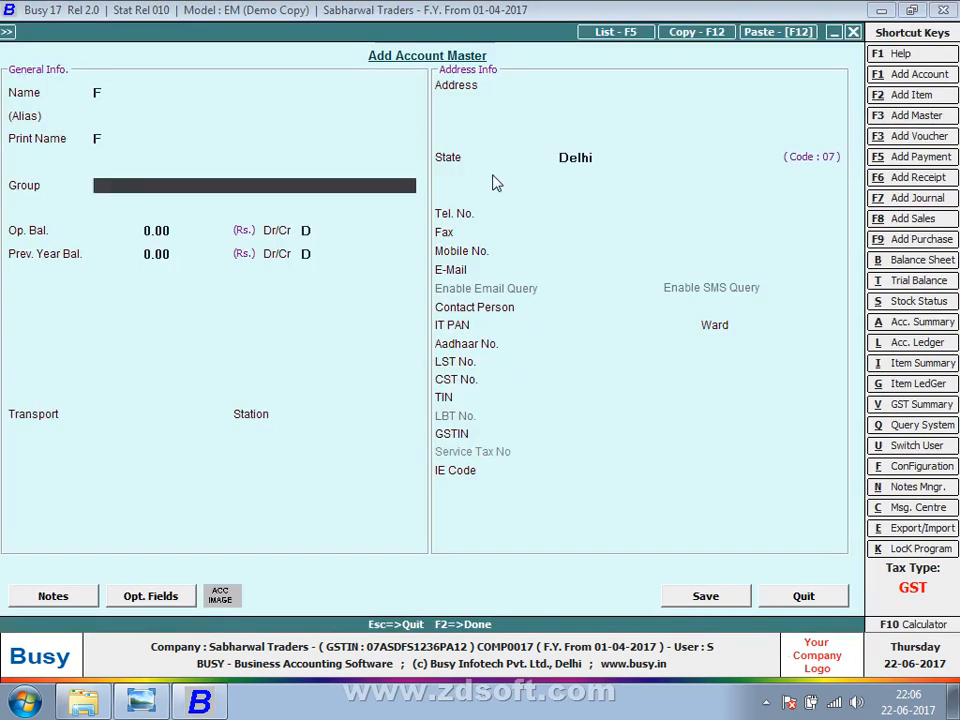
pyautogui.write('su')
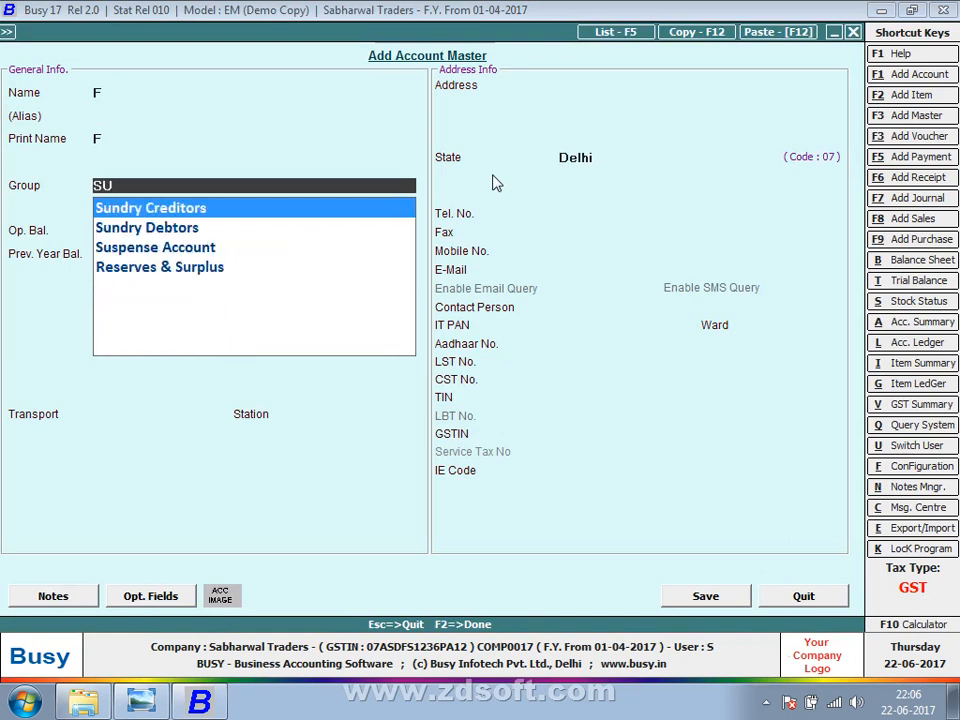
pyautogui.press('Down')
pyautogui.press('Return')
pyautogui.press('Return')
pyautogui.press('Return')
pyautogui.press('Return')
pyautogui.press('Return')
pyautogui.press('Return')
pyautogui.press('Return')
pyautogui.press('Return')
pyautogui.press('Return')
pyautogui.press('Return')
pyautogui.press('Return')
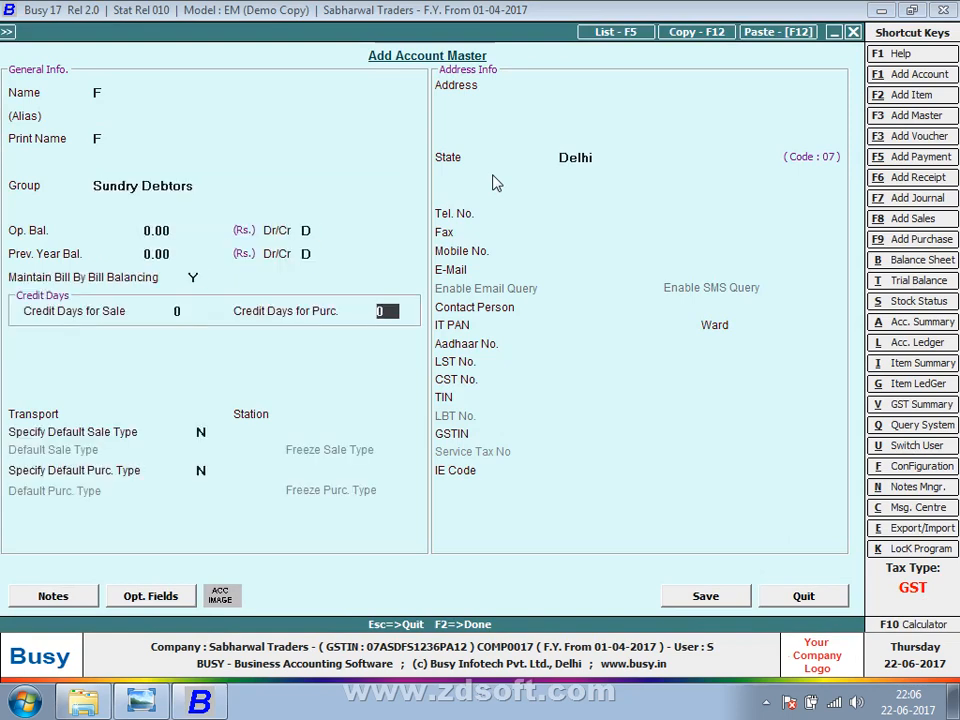
pyautogui.press('Return')
pyautogui.press('Return')
pyautogui.press('Return')
pyautogui.press('Return')
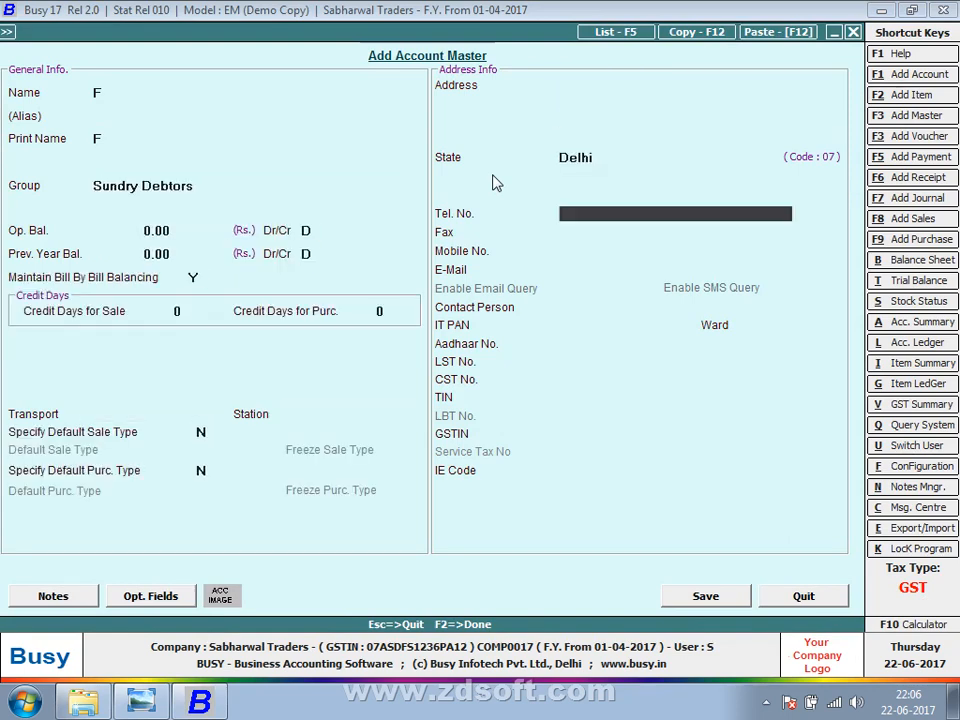
# Set the account's state to Madhya Pradesh and enter a GSTIN with state code 07.
pyautogui.write('K')
pyautogui.press('BackSpace')
pyautogui.write('N')
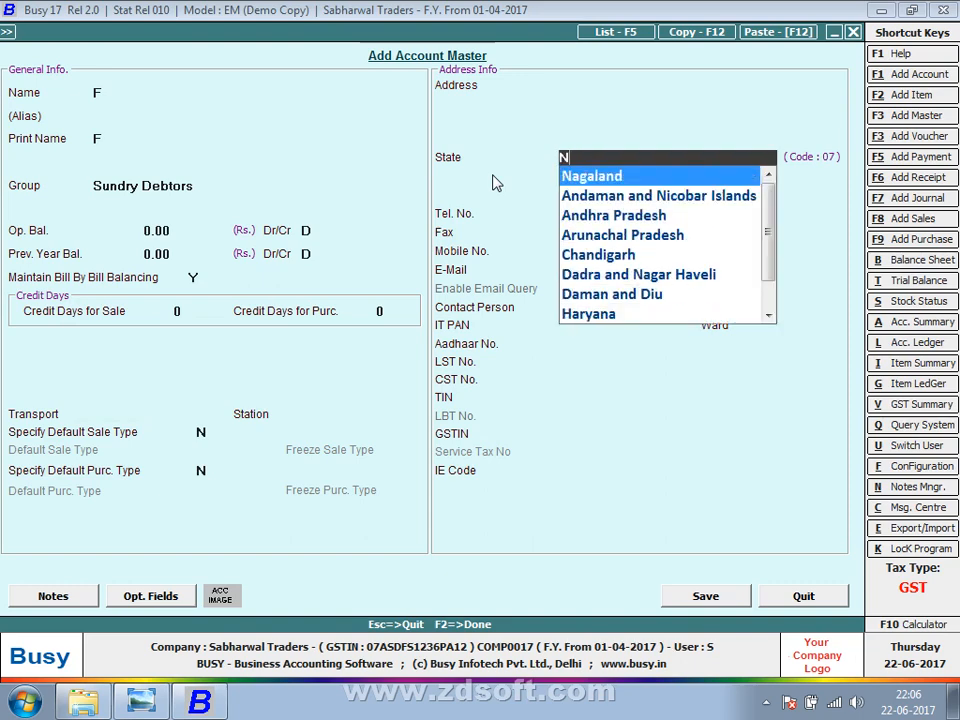
pyautogui.press('BackSpace')
pyautogui.write('M')
pyautogui.press('Return')
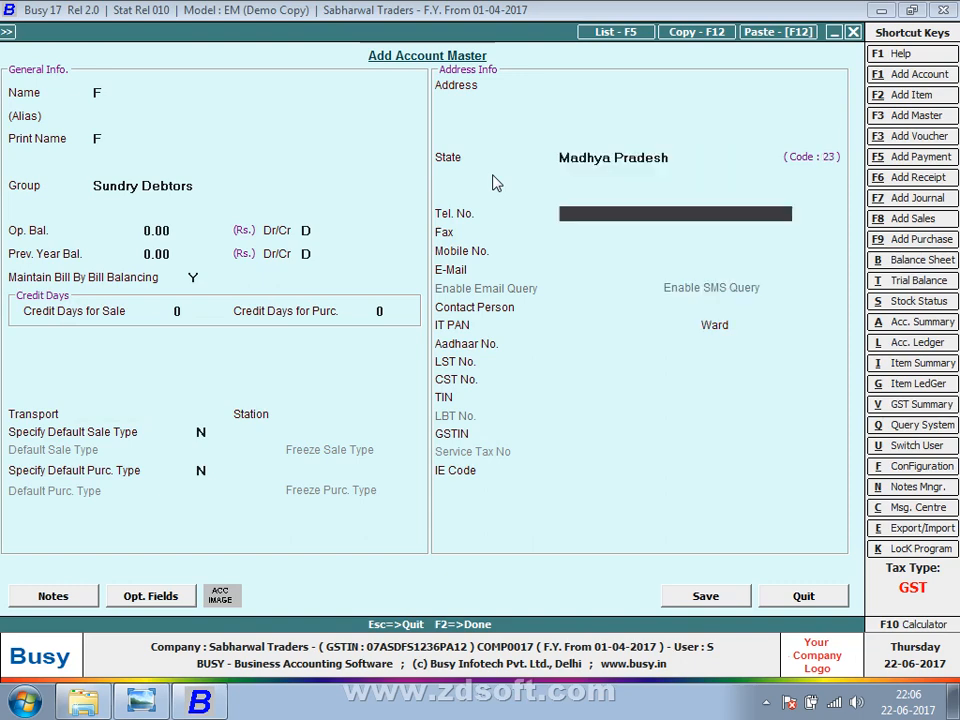
pyautogui.press('Return')
pyautogui.press('Return')
pyautogui.press('Return')
pyautogui.press('Return')
pyautogui.press('Return')
pyautogui.press('Return')
pyautogui.press('Return')
pyautogui.press('Return')
pyautogui.press('Return')
pyautogui.press('Return')
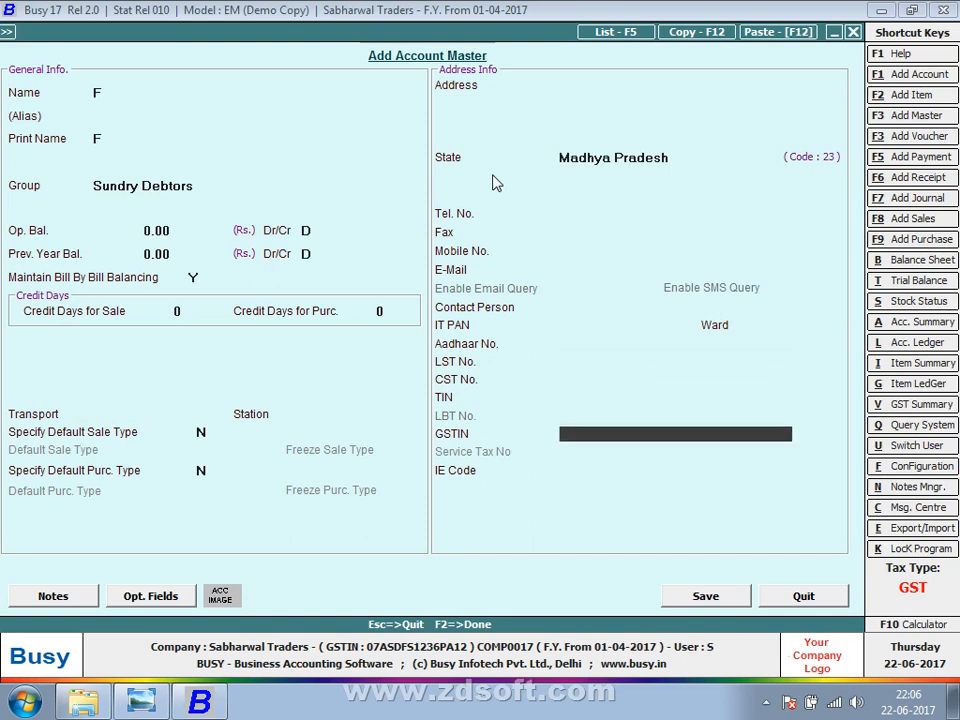
pyautogui.write('07SDFSF123')
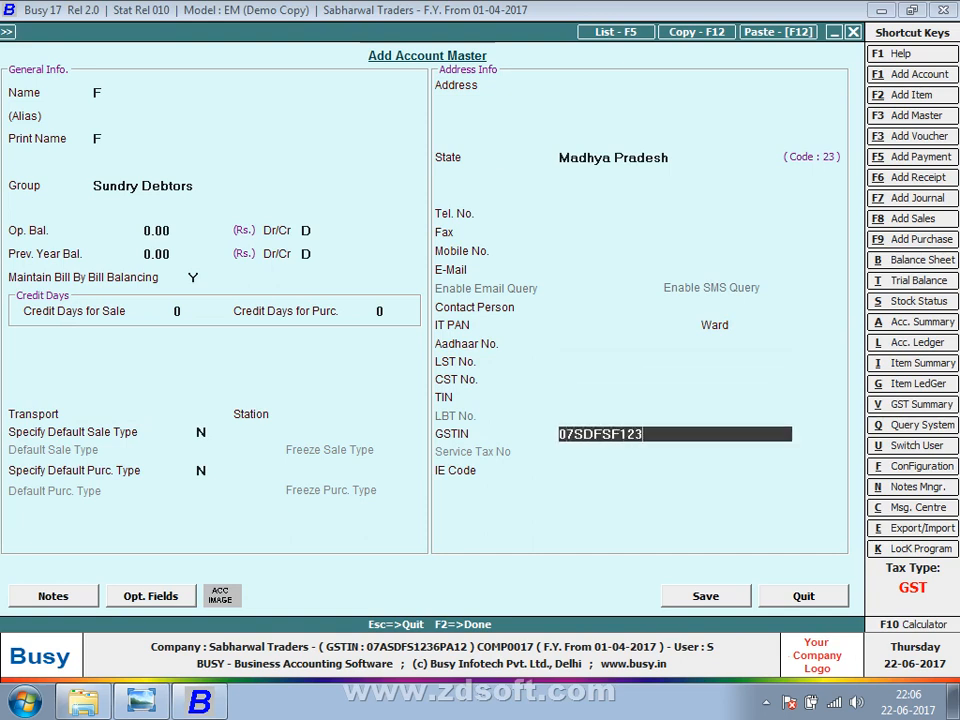
pyautogui.write('4P123')
pyautogui.press('Return')
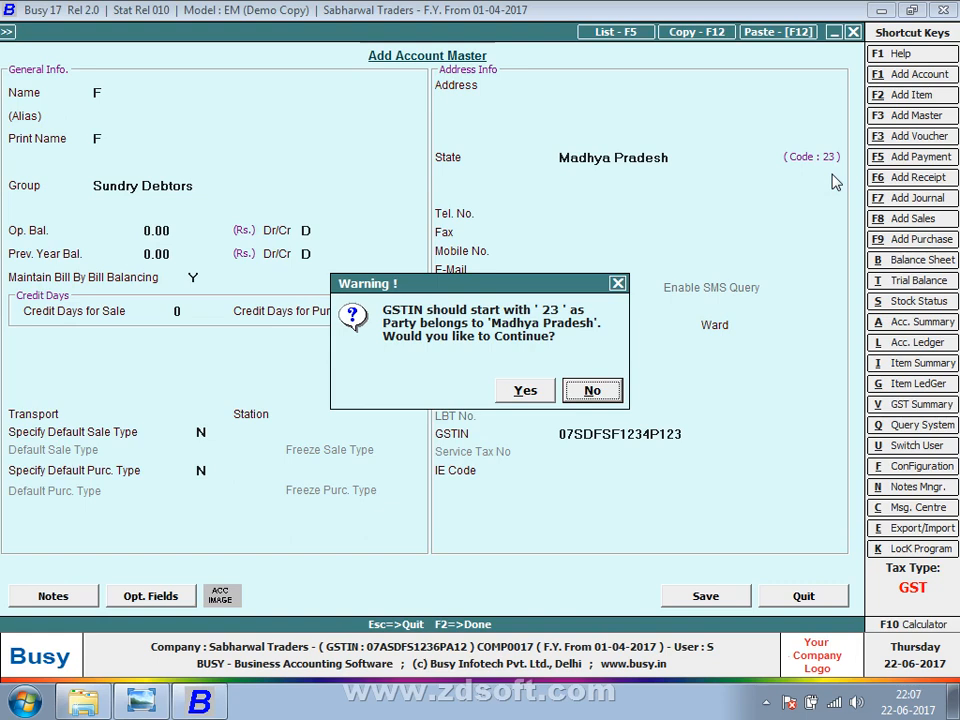
# Decline the GSTIN state-code warning and discard the unsaved account.
pyautogui.press('Escape')
pyautogui.press('Escape')
pyautogui.press('Return')
pyautogui.press('Escape')
pyautogui.press('Down')
pyautogui.press('Down')
pyautogui.press('Down')
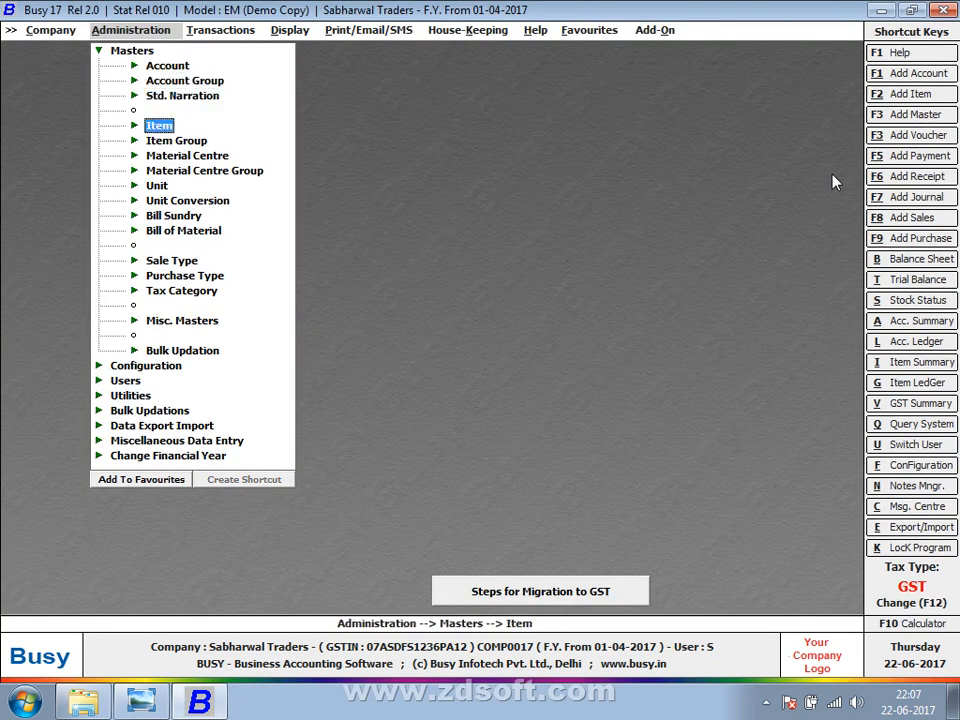
# List the three Sundry Debtors parties' GSTINs and states under Bulk Updation, then close the table.
pyautogui.press('Down')
pyautogui.press('Down')
pyautogui.press('Down')
pyautogui.press('Down')
pyautogui.press('Down')
pyautogui.press('Down')
pyautogui.press('Down')
pyautogui.press('Down')
pyautogui.press('Down')
pyautogui.press('Down')
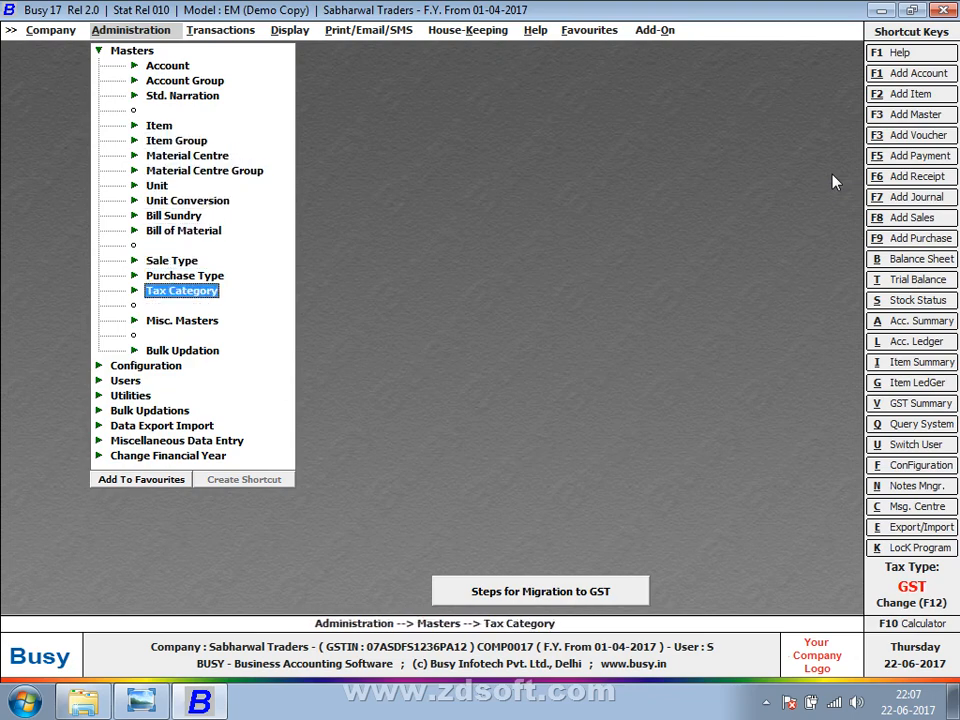
pyautogui.press('Down')
pyautogui.press('Down')
pyautogui.press('Return')
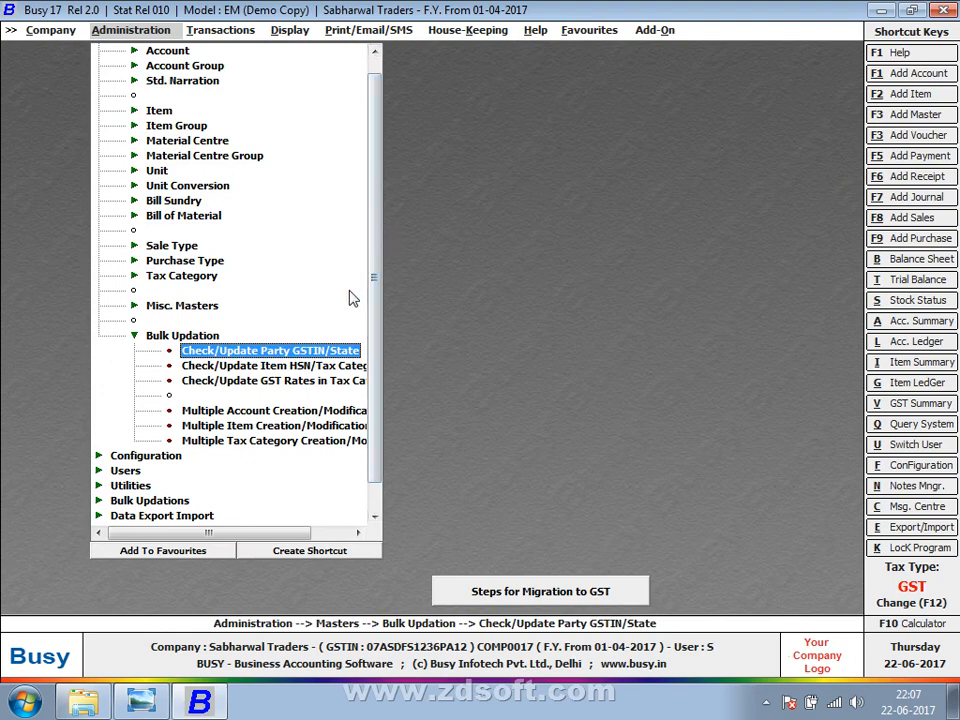
pyautogui.press('Return')
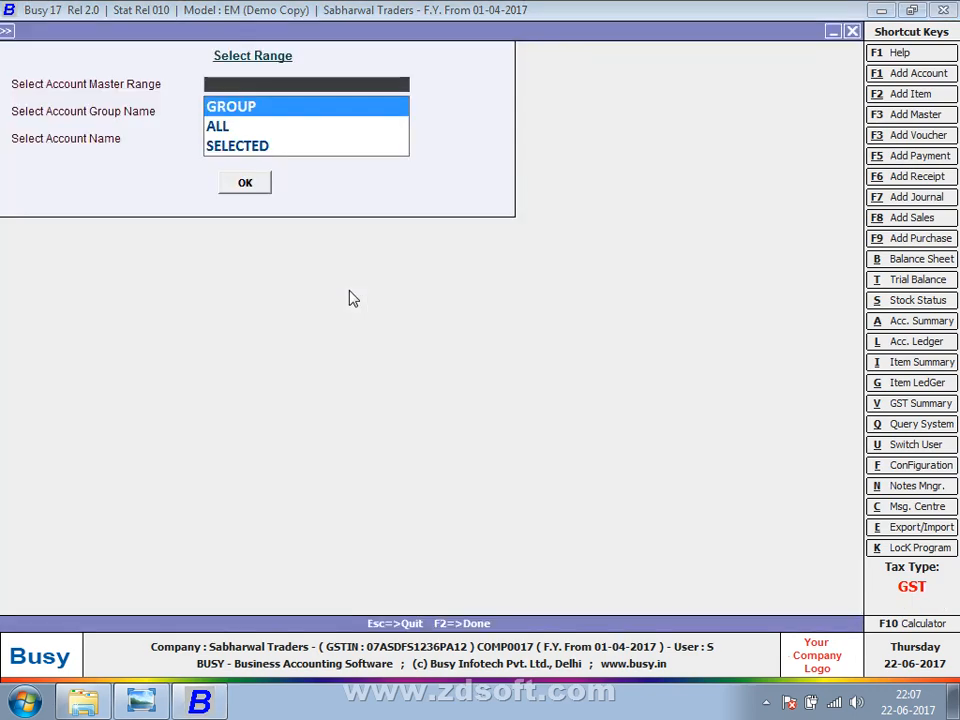
pyautogui.press('Return')
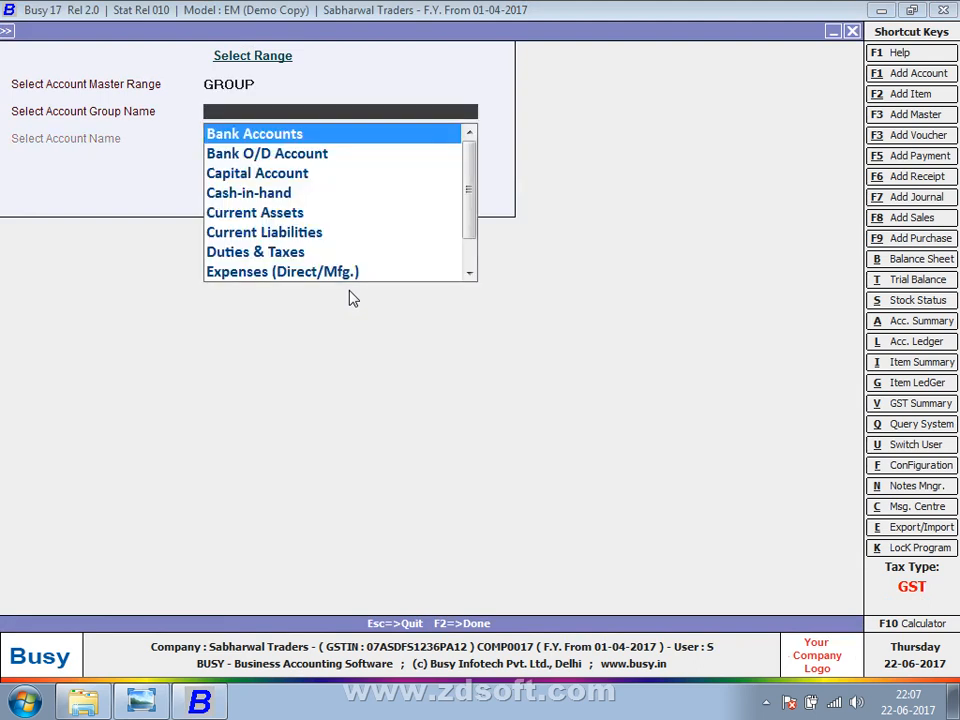
pyautogui.write('SU')
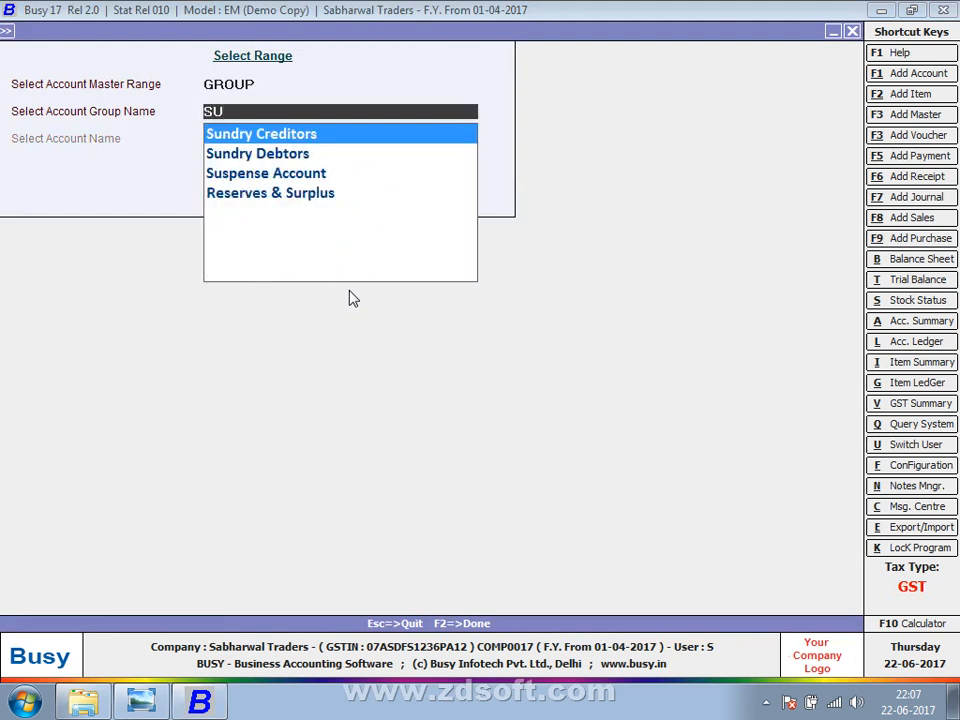
pyautogui.press('Down')
pyautogui.press('Return')
pyautogui.press('Return')
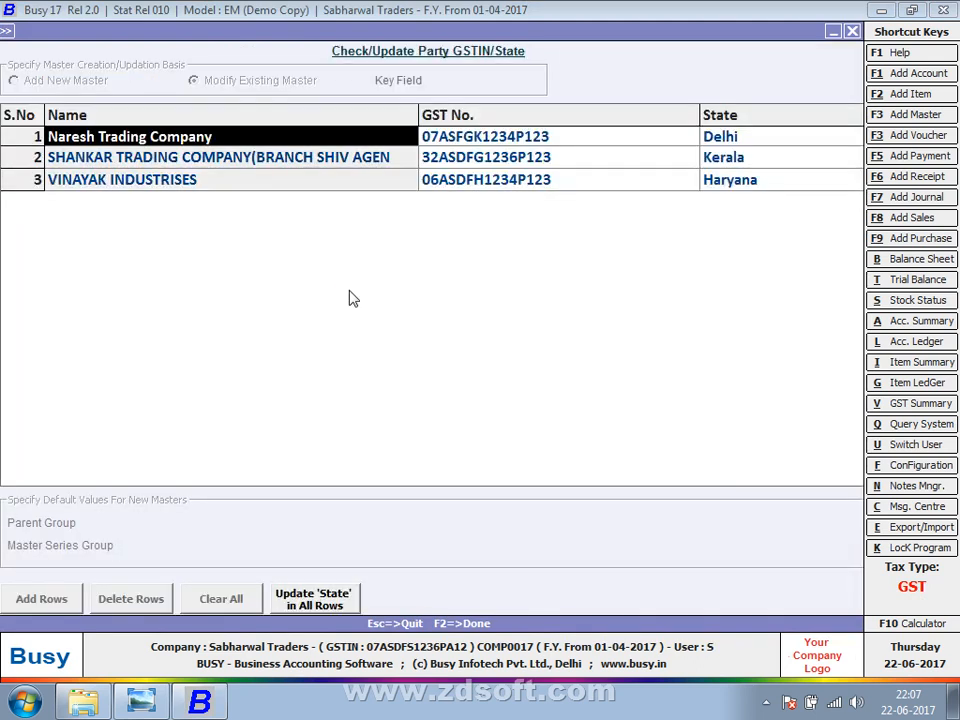
pyautogui.press('Escape')
pyautogui.press('Escape')
pyautogui.press('Down')
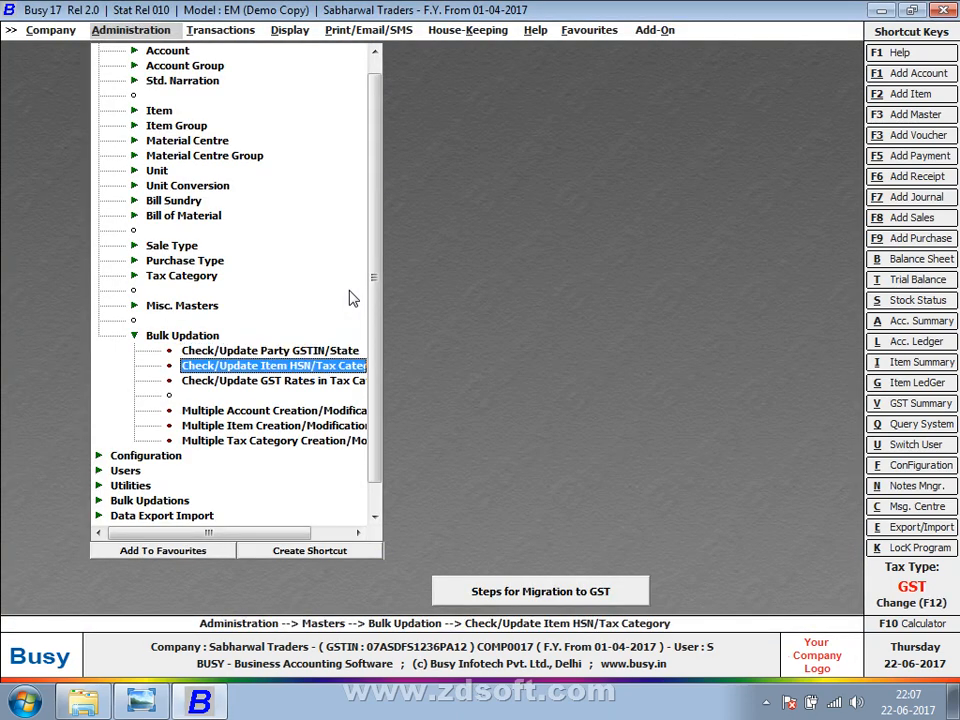
# Step through the 18% category's CGST, SGST and IGST rates, set Tax On MRP to Y, and exit.
pyautogui.press('Down')
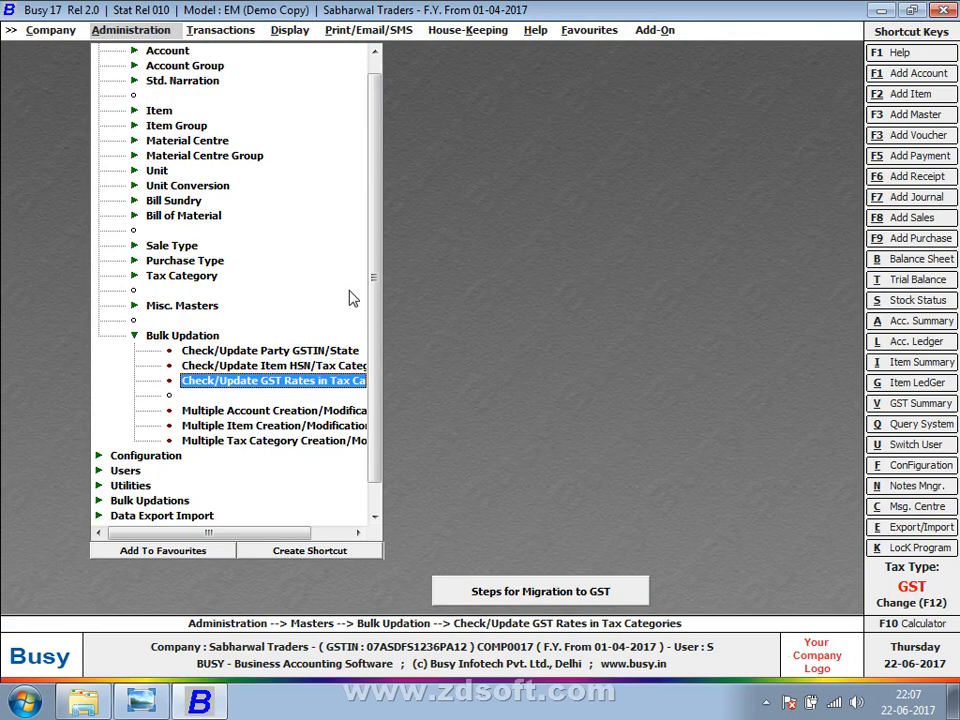
pyautogui.press('Return')
pyautogui.press('Return')
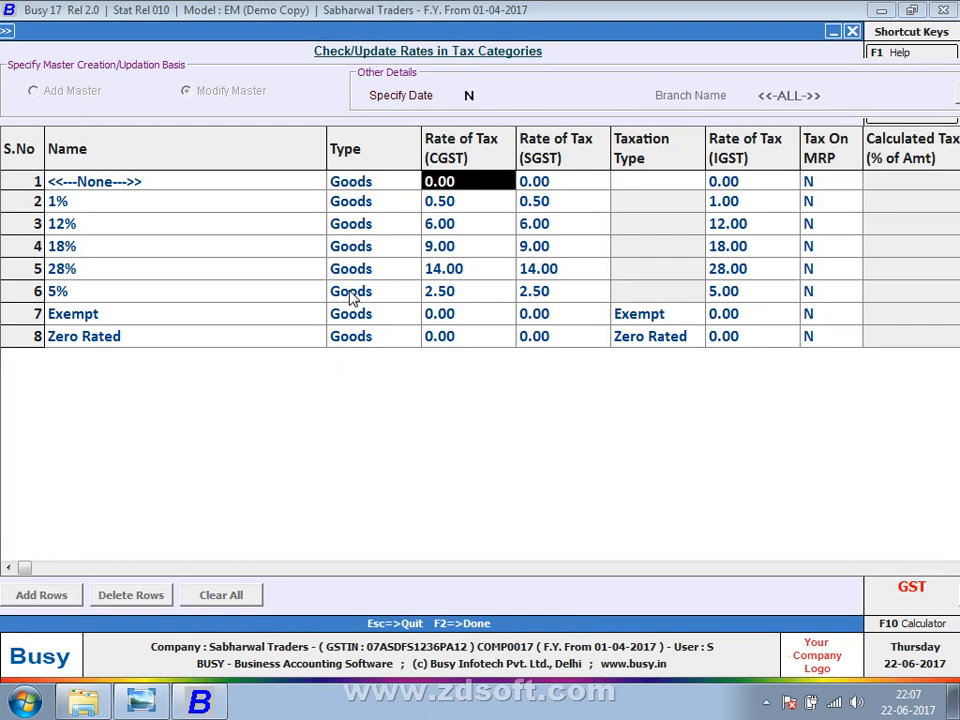
pyautogui.press('Down')
pyautogui.press('Down')
pyautogui.press('Down')
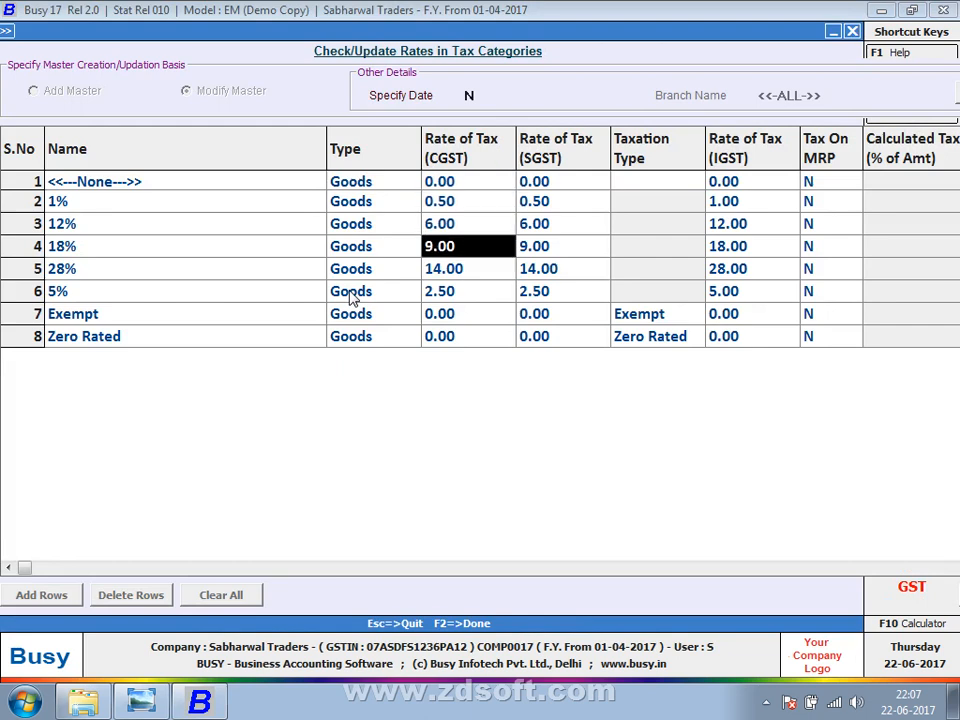
pyautogui.press('Return')
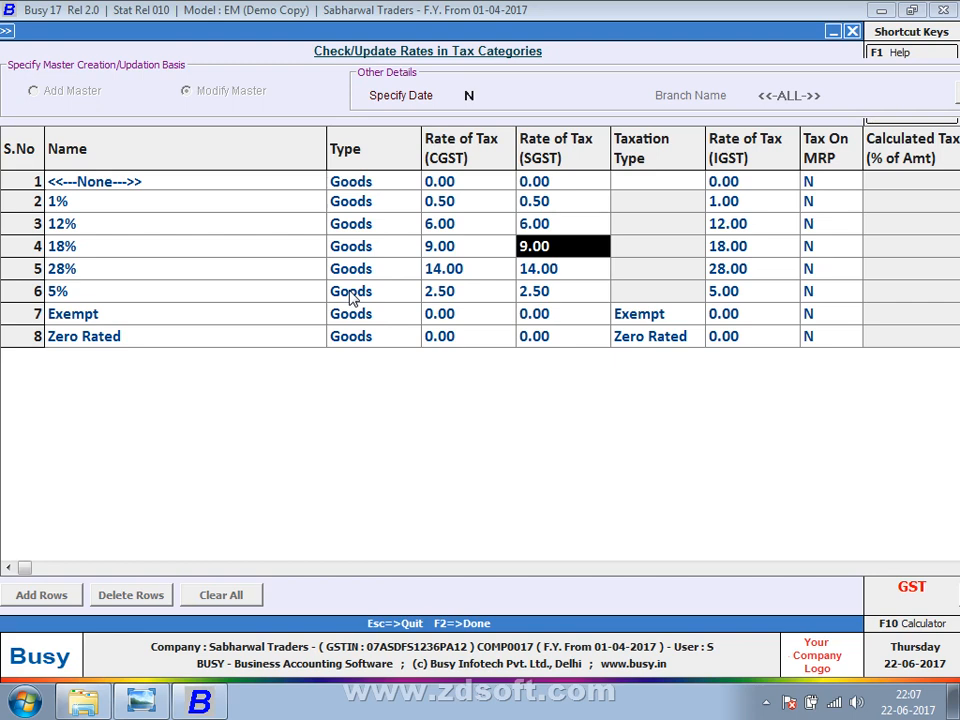
pyautogui.press('Return')
pyautogui.press('Return')
pyautogui.press('Left')
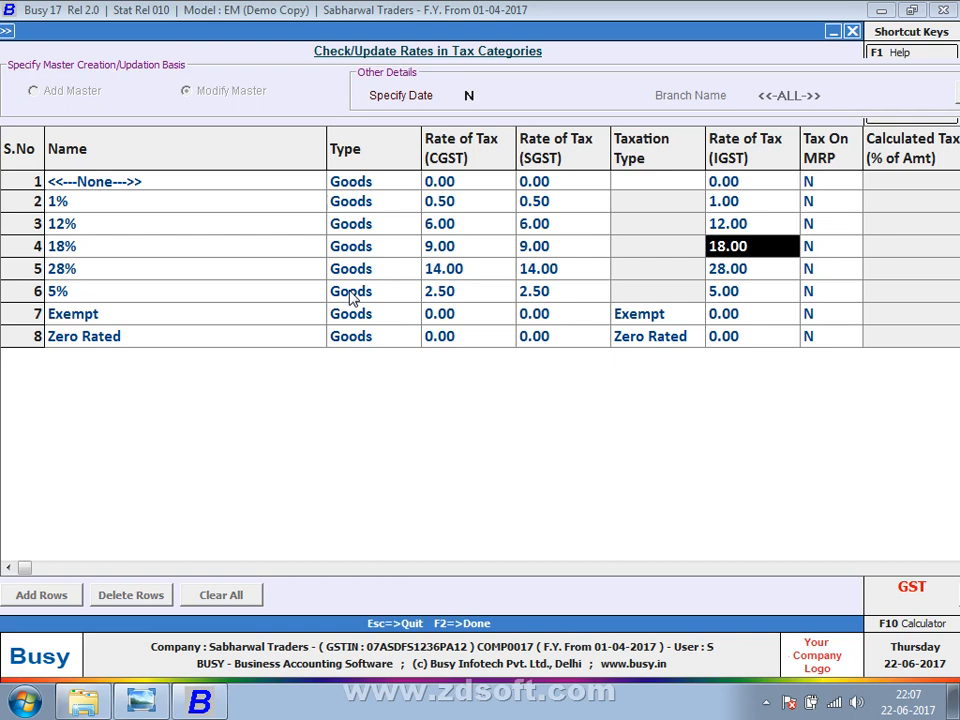
pyautogui.press('Return')
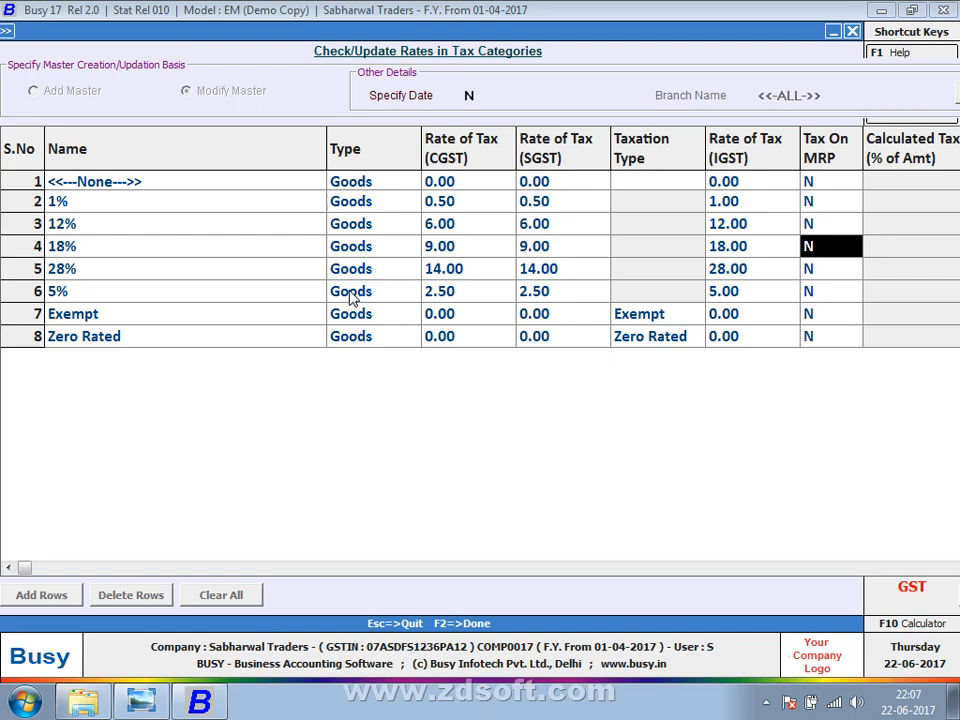
pyautogui.write('Y')
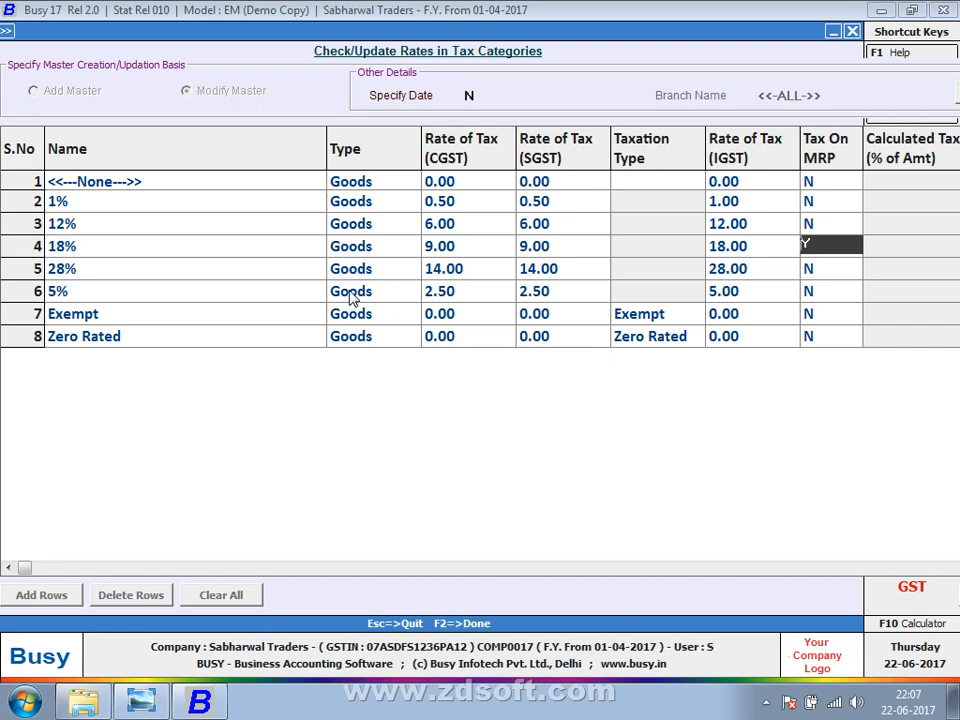
pyautogui.press('F2')
pyautogui.press('Up')
pyautogui.press('Up')
pyautogui.press('Up')
pyautogui.press('Up')
pyautogui.press('Up')
pyautogui.press('Up')
pyautogui.press('Up')
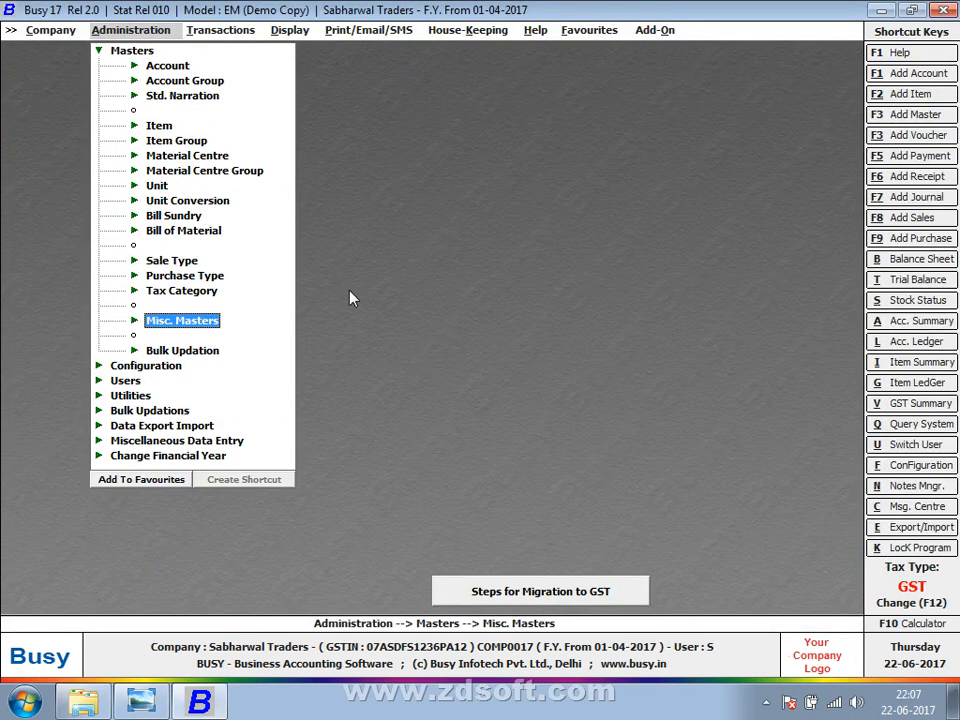
pyautogui.press('Up')
pyautogui.press('Up')
pyautogui.press('Up')
pyautogui.press('Up')
pyautogui.press('Up')
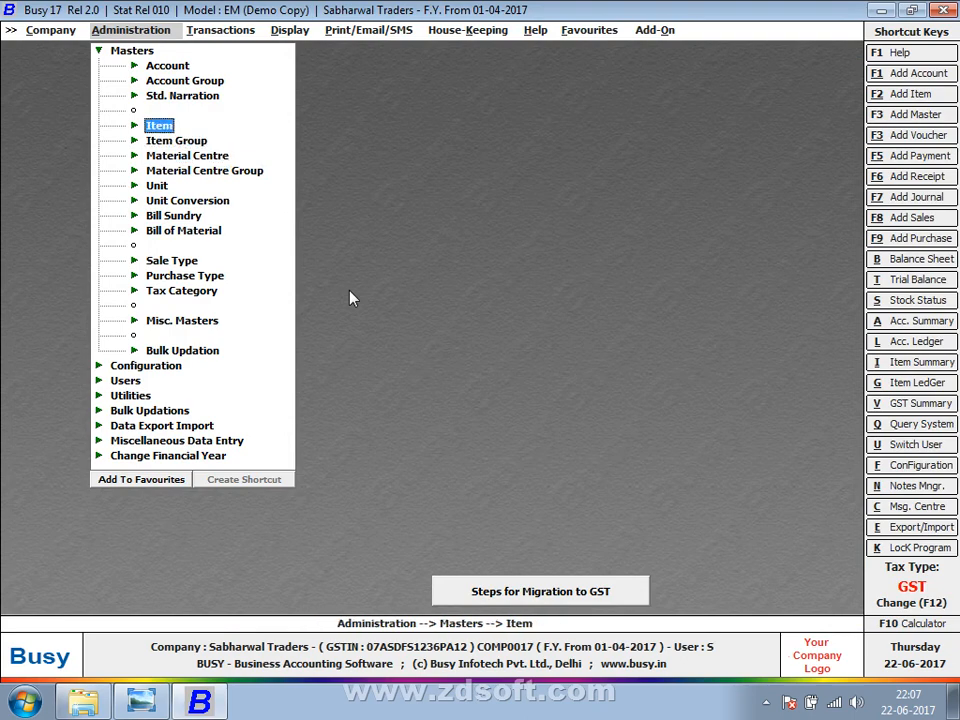
pyautogui.press('Return')
pyautogui.press('Return')
pyautogui.press('Return')
pyautogui.press('Return')
pyautogui.press('Return')
pyautogui.press('Return')
pyautogui.press('Return')
pyautogui.press('Return')
pyautogui.press('Return')
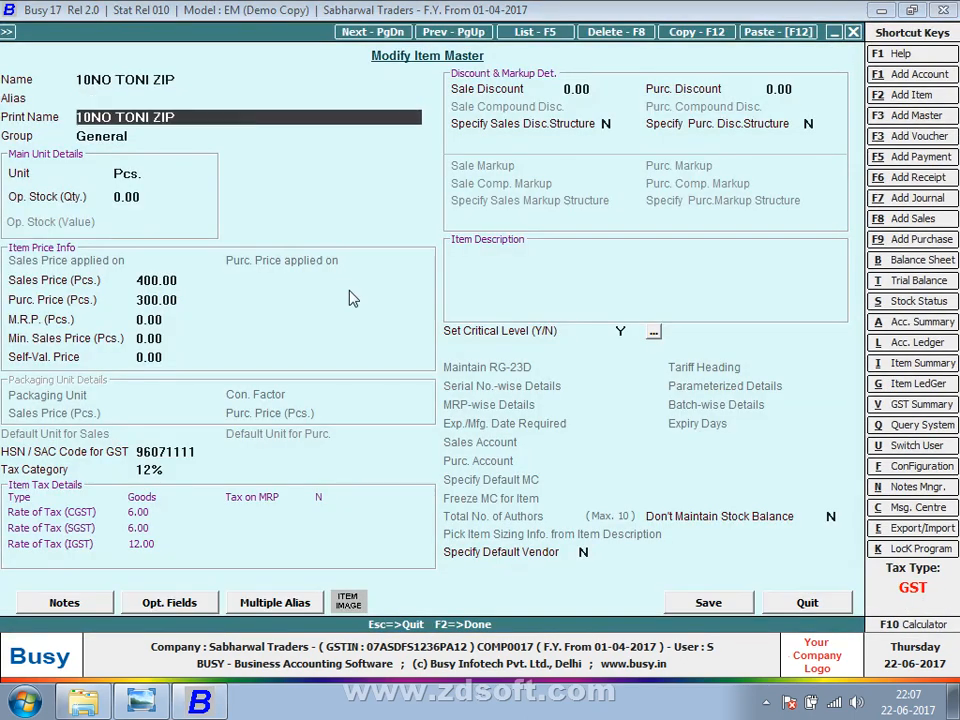
pyautogui.press('Return')
pyautogui.press('Return')
pyautogui.press('Return')
pyautogui.press('Return')
pyautogui.press('Return')
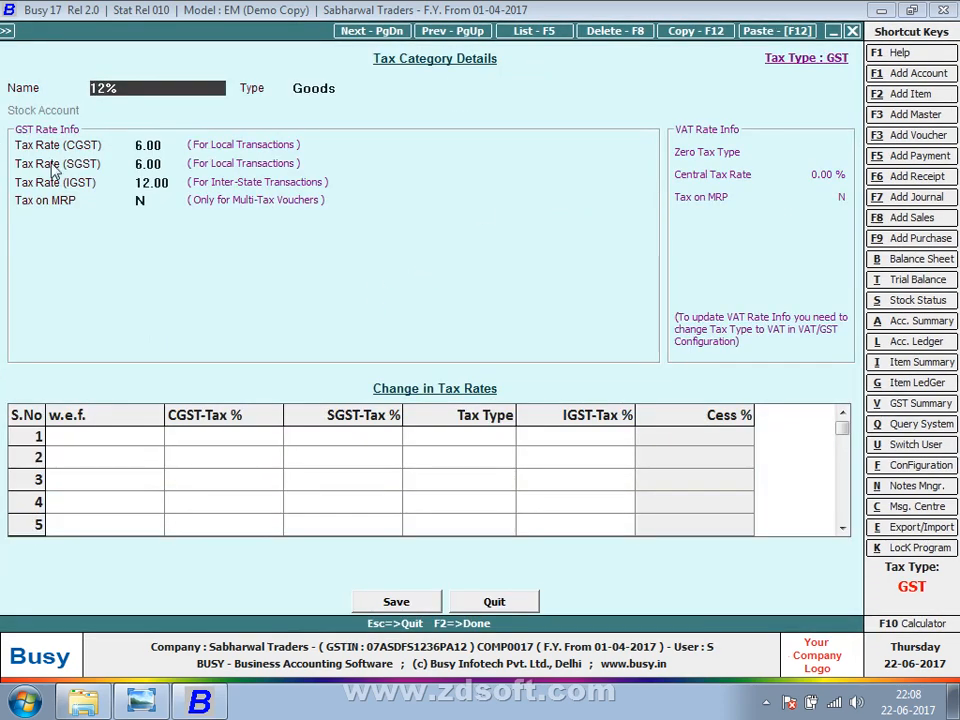
pyautogui.press('Escape')
pyautogui.press('Escape')
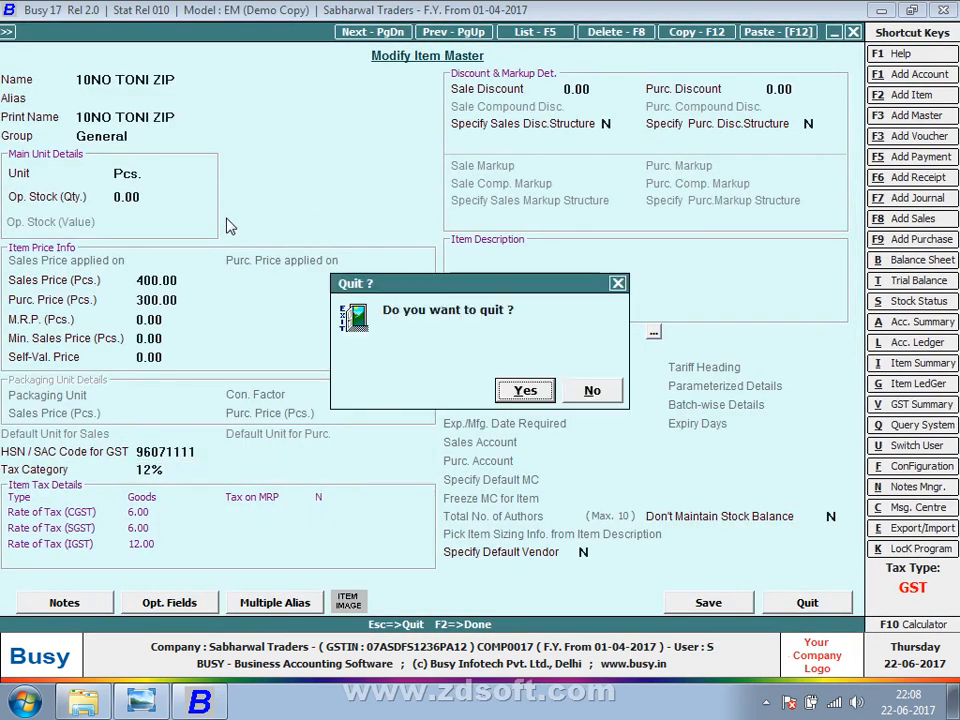
pyautogui.press('Return')
pyautogui.press('Escape')
pyautogui.press('Escape')
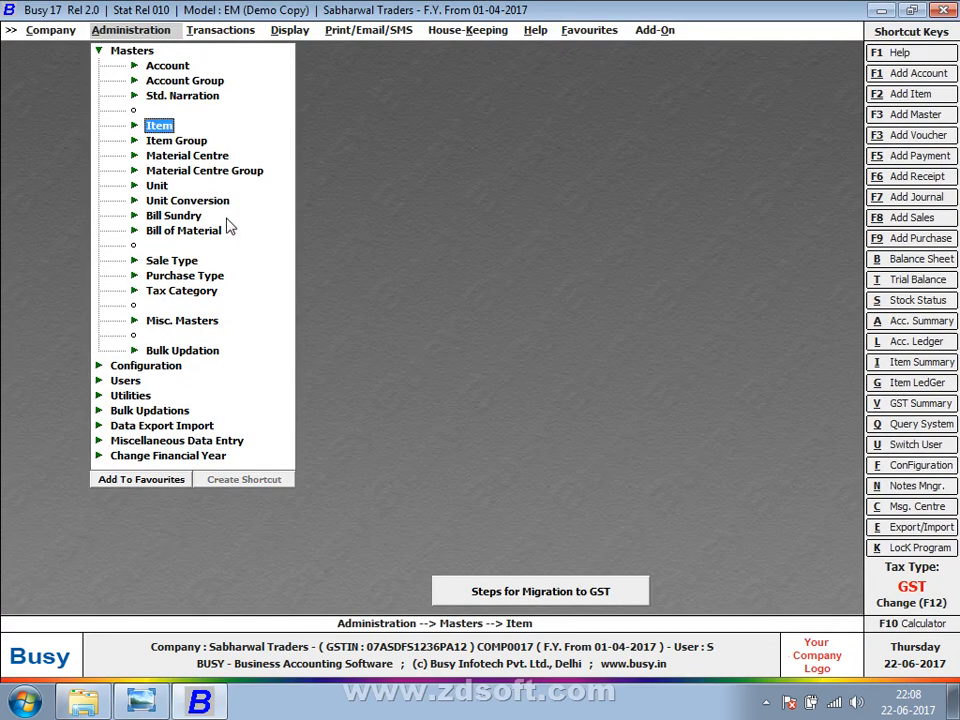
pyautogui.press('Down')
pyautogui.press('Down')
pyautogui.press('Down')
pyautogui.press('Down')
pyautogui.press('Down')
pyautogui.press('Down')
pyautogui.press('Down')
pyautogui.press('Down')
pyautogui.press('Down')
pyautogui.press('Down')
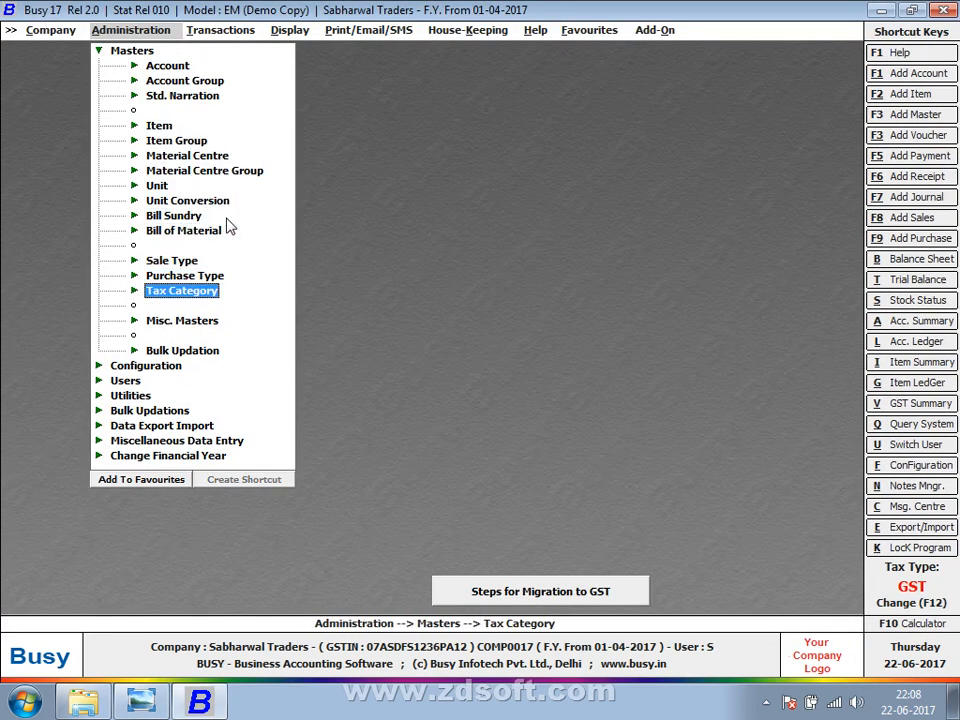
pyautogui.press('Down')
pyautogui.press('Down')
pyautogui.press('Return')
pyautogui.press('Down')
pyautogui.press('Down')
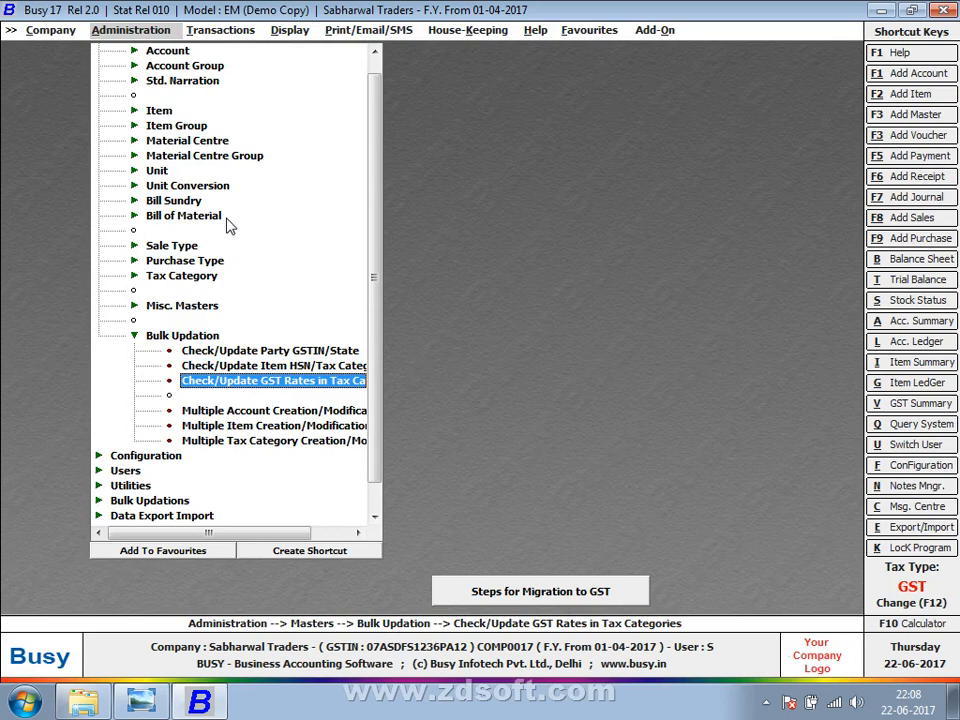
pyautogui.press('Return')
pyautogui.press('Return')
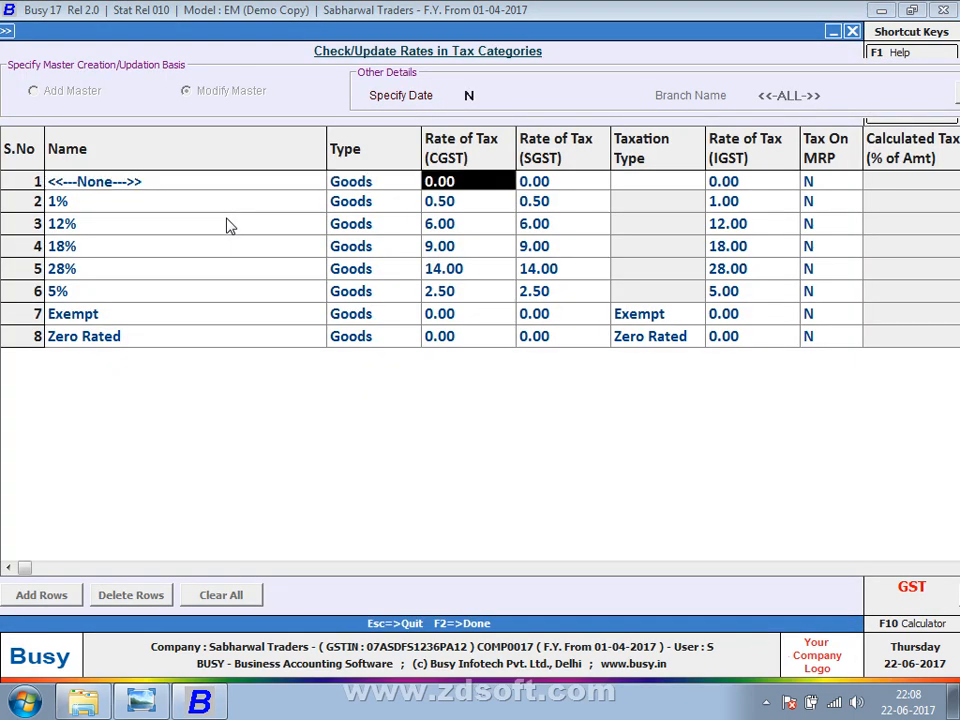
pyautogui.press('Down')
pyautogui.press('Down')
pyautogui.press('Down')
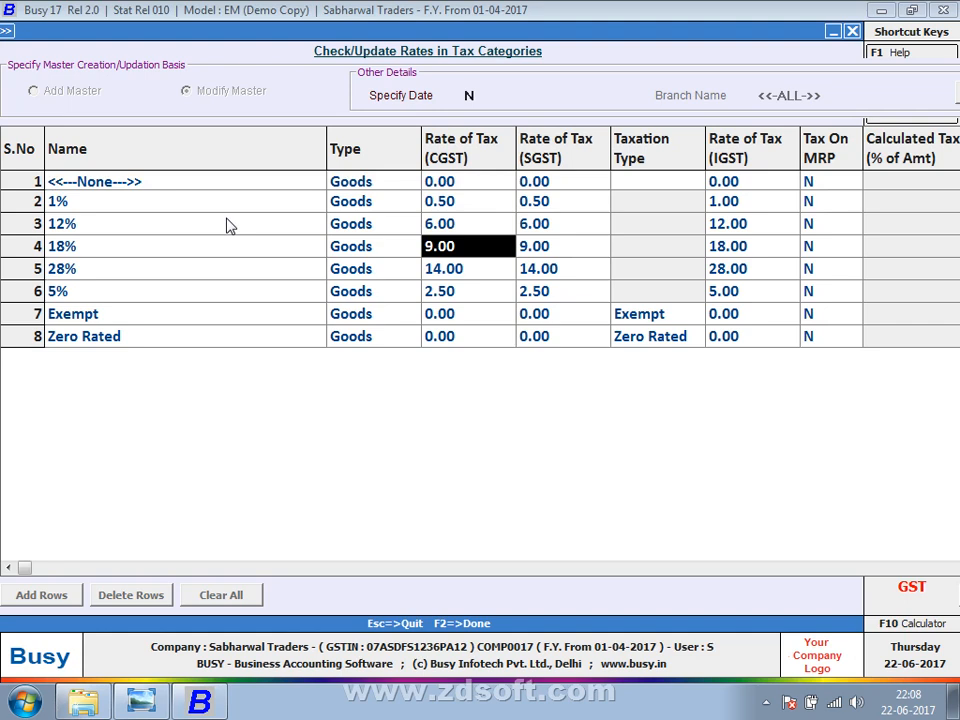
pyautogui.press('Return')
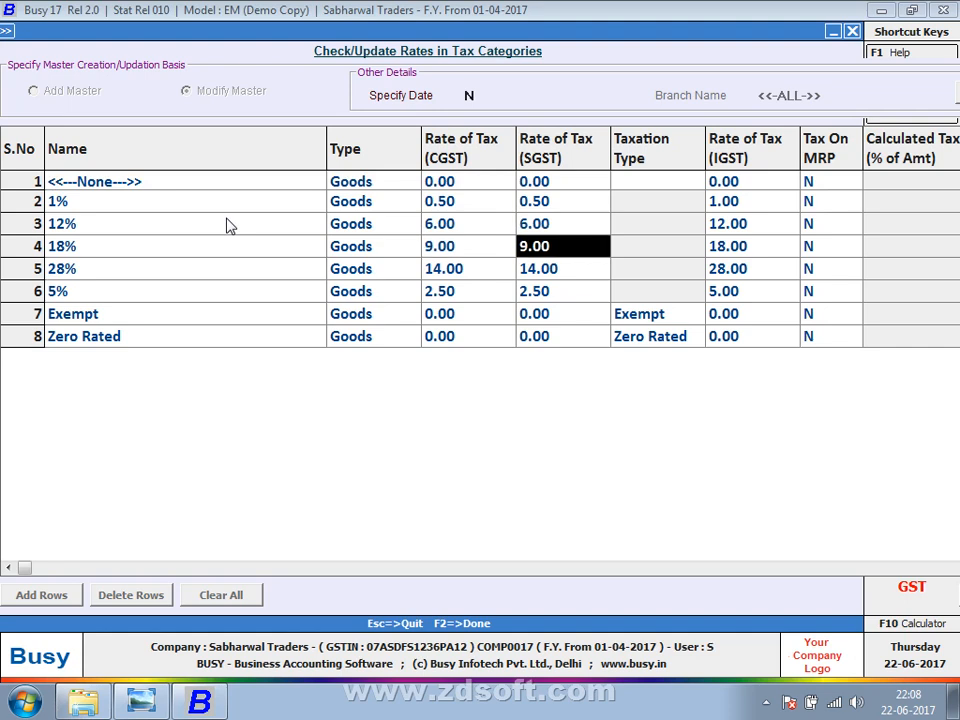
pyautogui.press('Left')
pyautogui.press('Right')
pyautogui.press('Right')
pyautogui.press('Right')
pyautogui.press('Left')
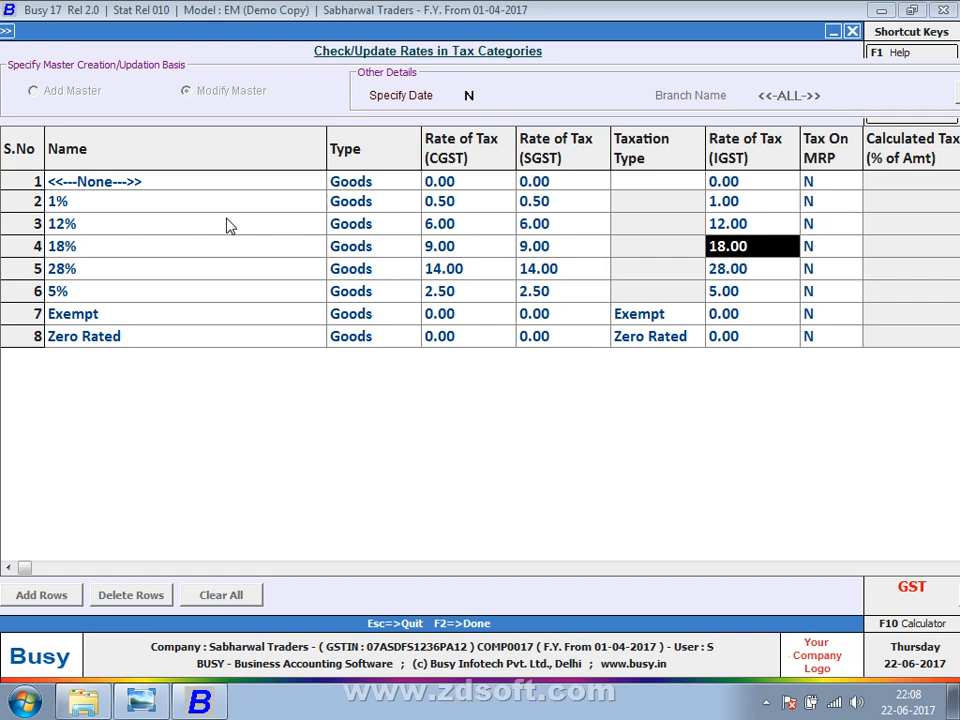
pyautogui.press('Left')
pyautogui.press('Left')
pyautogui.press('Left')
pyautogui.press('Left')
pyautogui.press('Left')
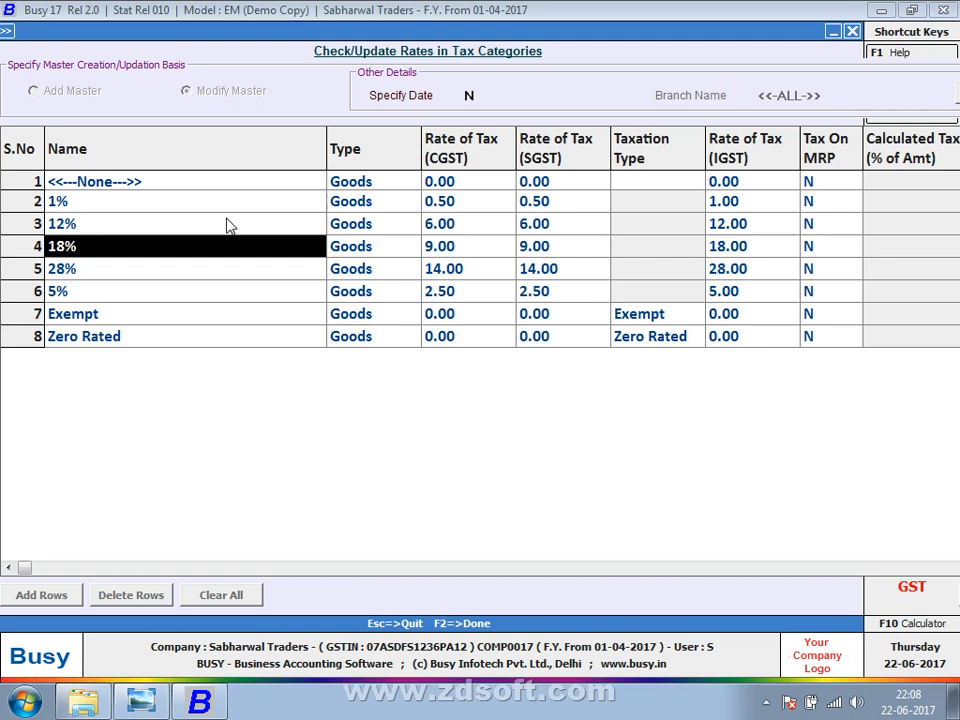
pyautogui.press('Right')
pyautogui.press('Right')
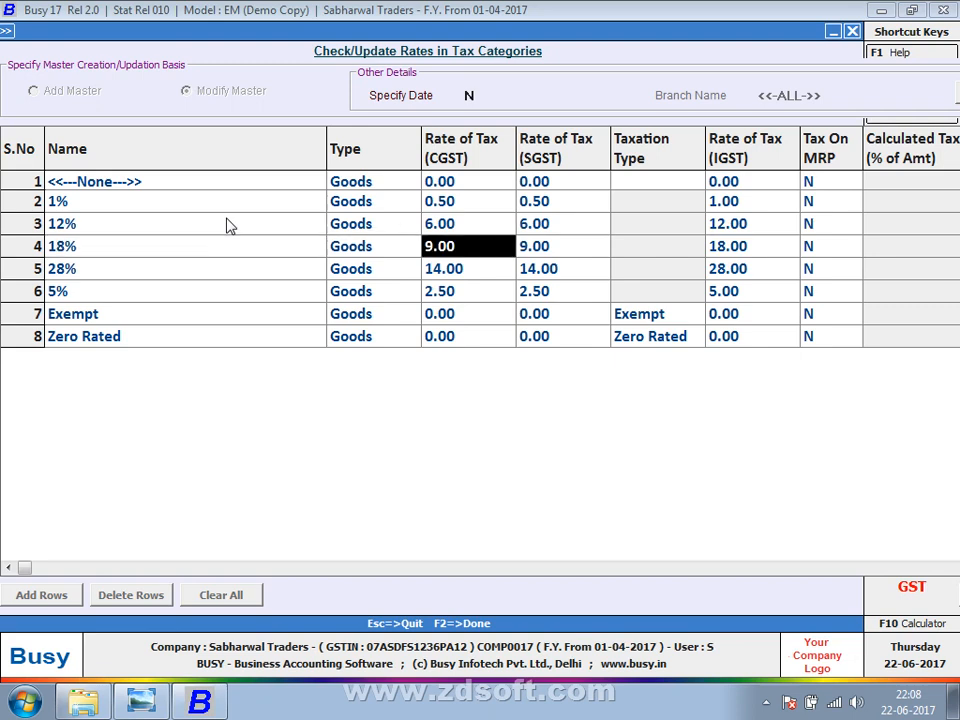
pyautogui.press('Right')
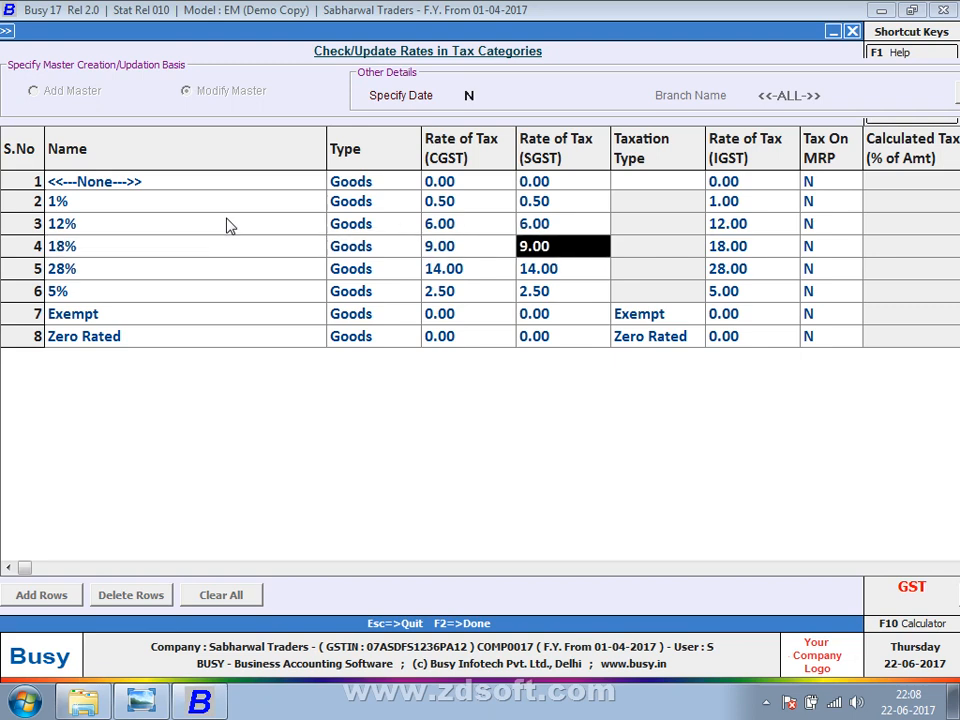
pyautogui.press('Right')
pyautogui.press('Right')
pyautogui.press('Right')
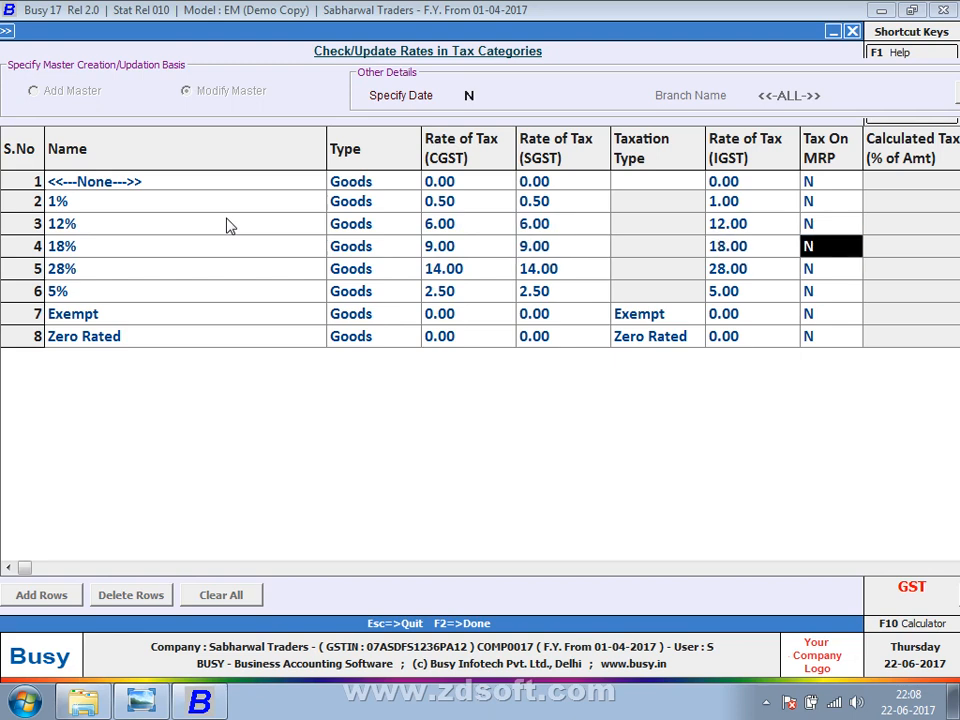
pyautogui.press('Left')
pyautogui.press('Left')
pyautogui.press('Left')
pyautogui.press('Left')
pyautogui.press('Right')
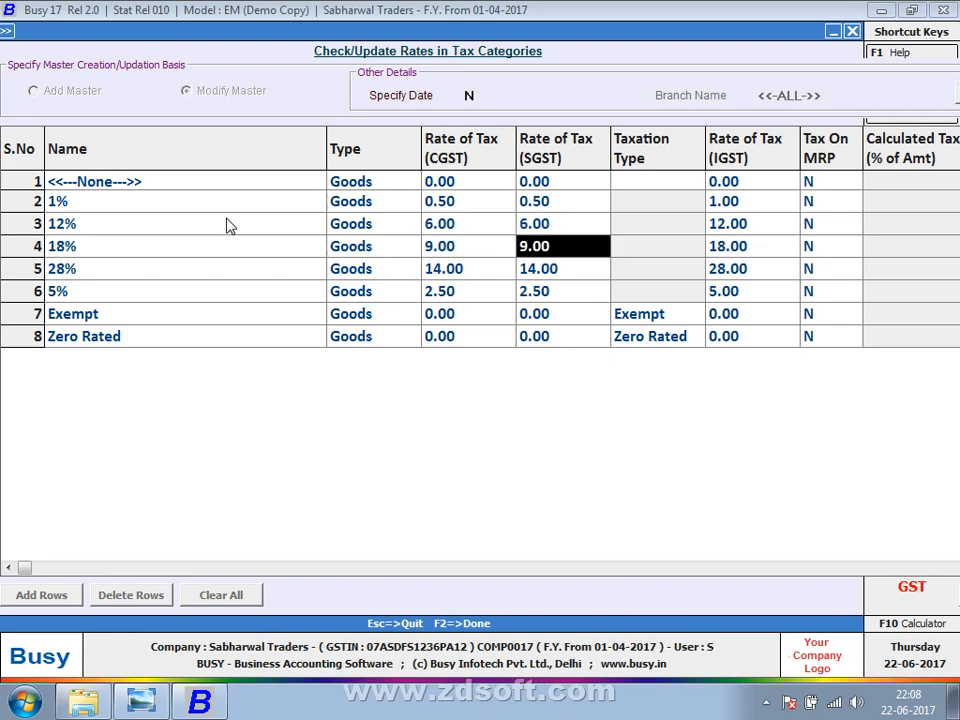
pyautogui.press('Right')
pyautogui.press('Right')
pyautogui.press('Left')
pyautogui.press('Left')
pyautogui.press('Left')
pyautogui.press('Left')
pyautogui.press('Left')
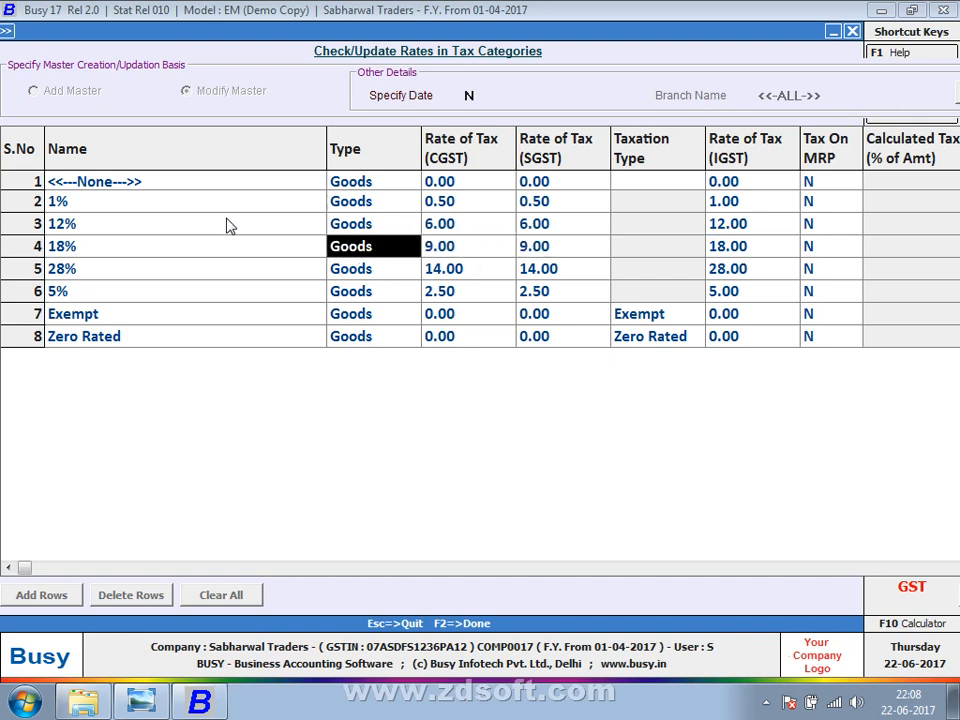
pyautogui.press('Right')
pyautogui.press('Right')
pyautogui.press('Up')
pyautogui.press('Up')
pyautogui.press('Up')
pyautogui.press('Up')
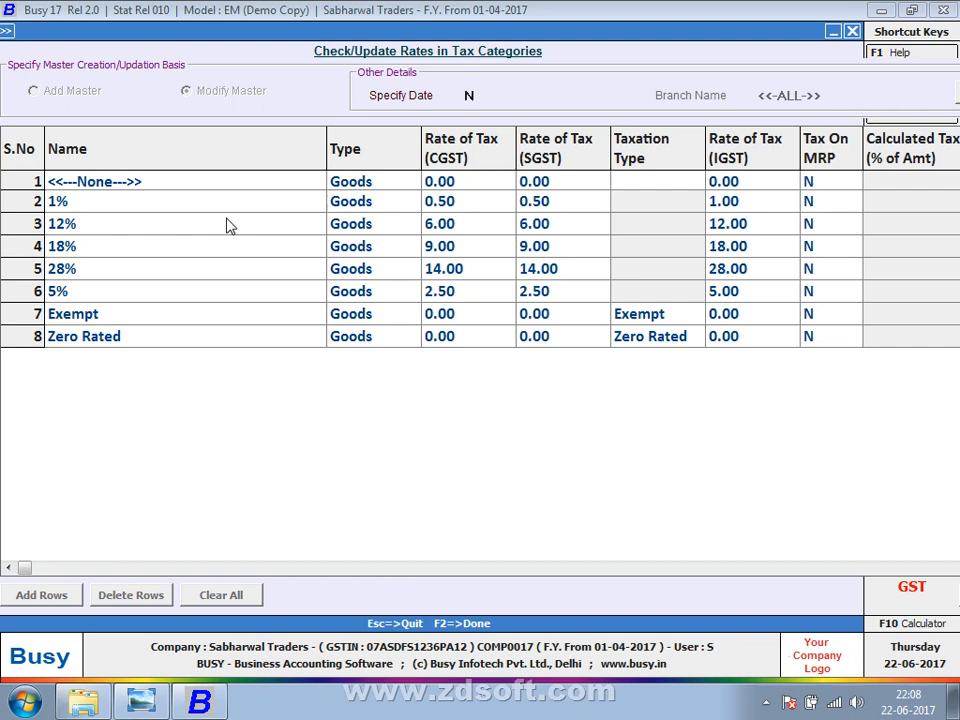
pyautogui.write('Y')
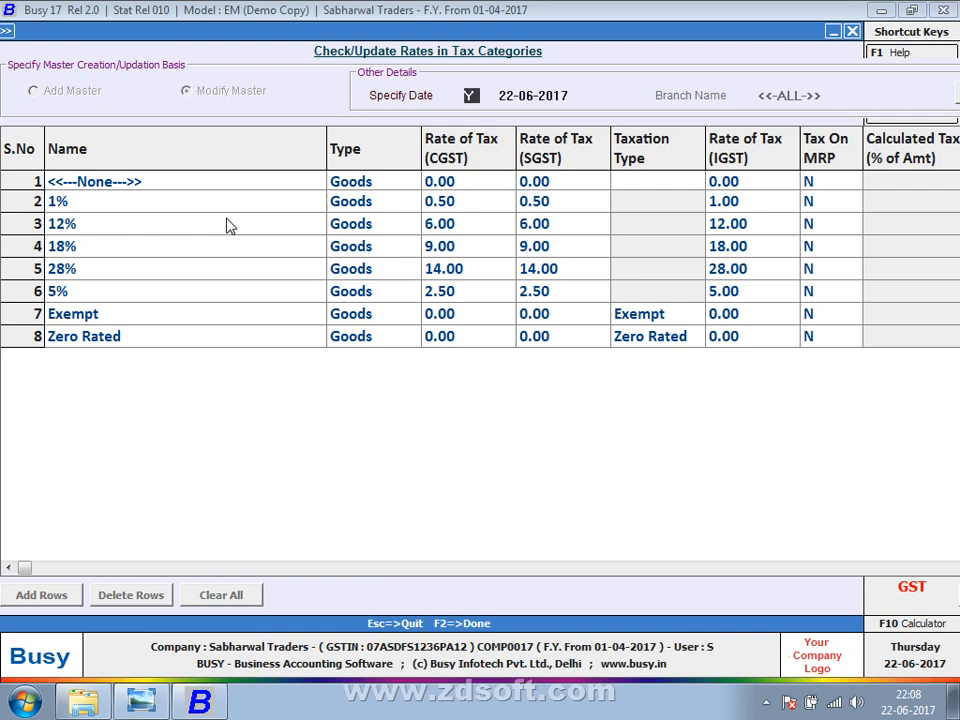
pyautogui.press('Return')
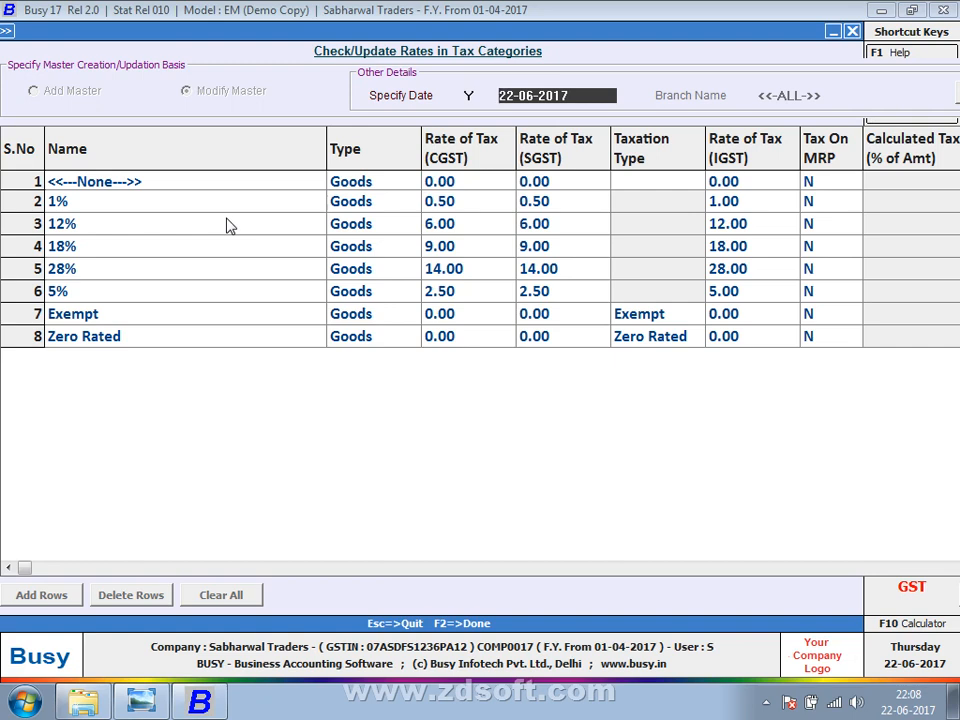
pyautogui.press('Escape')
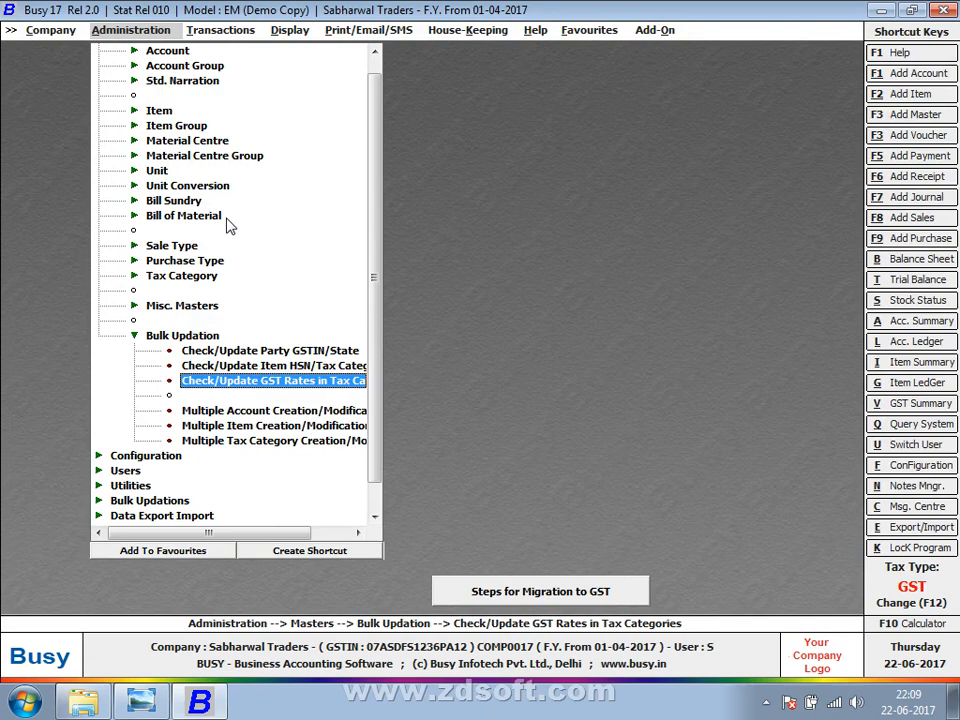
# Go to Display > GST Reports (Beta) and open the GSTR-1 report setup.
pyautogui.press('Escape')
pyautogui.press('Escape')
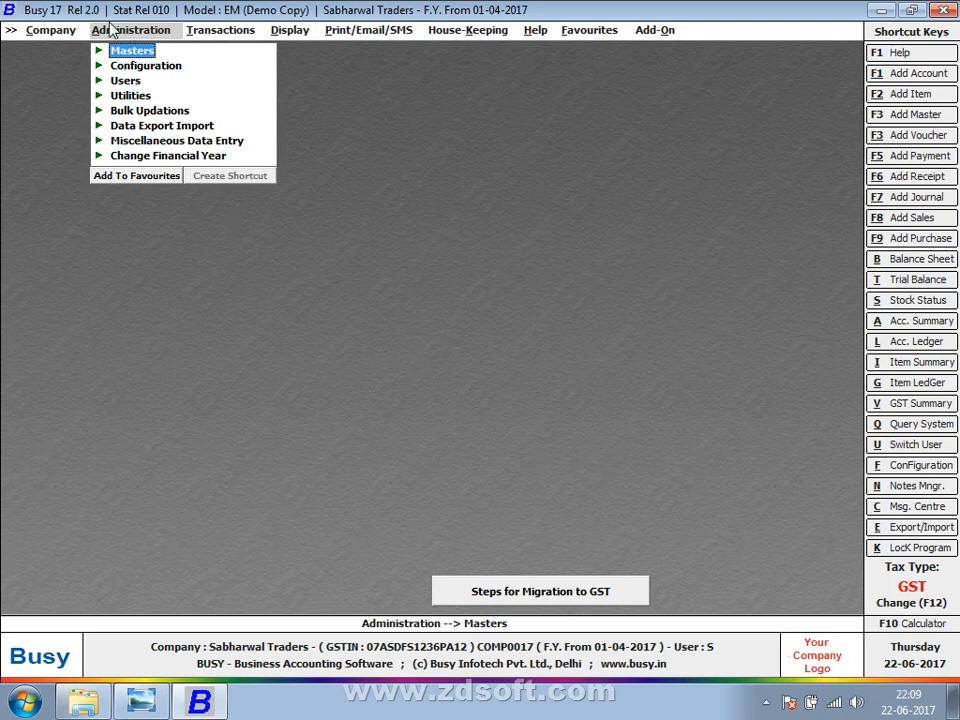
pyautogui.press('Right')
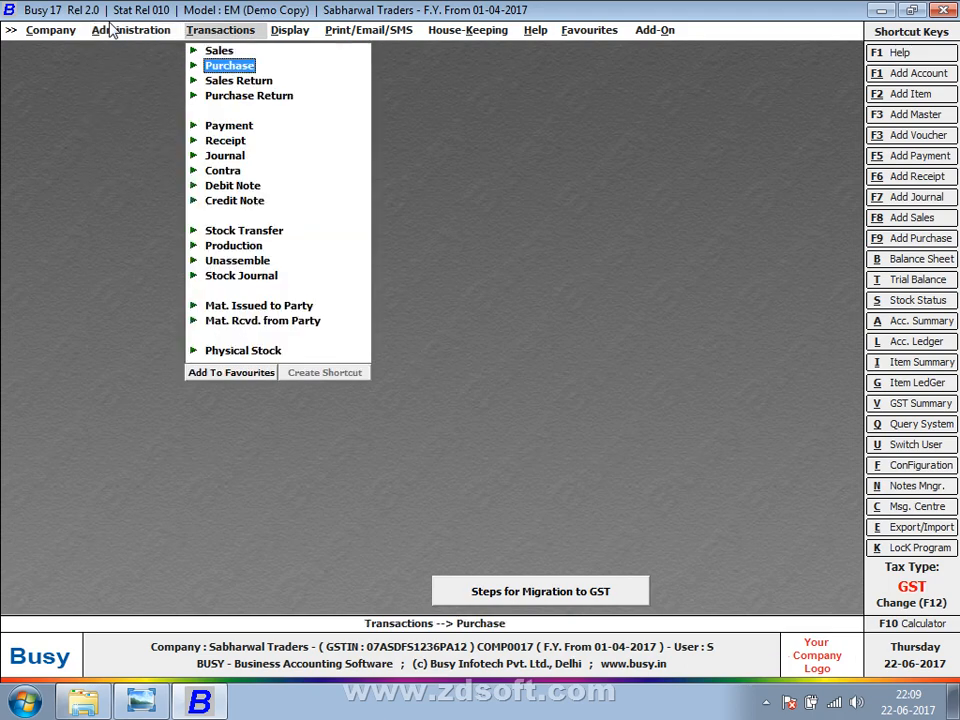
pyautogui.press('Right')
pyautogui.press('Down')
pyautogui.press('Down')
pyautogui.press('Down')
pyautogui.press('Down')
pyautogui.press('Down')
pyautogui.press('Down')
pyautogui.press('Down')
pyautogui.press('Down')
pyautogui.press('Down')
pyautogui.press('Down')
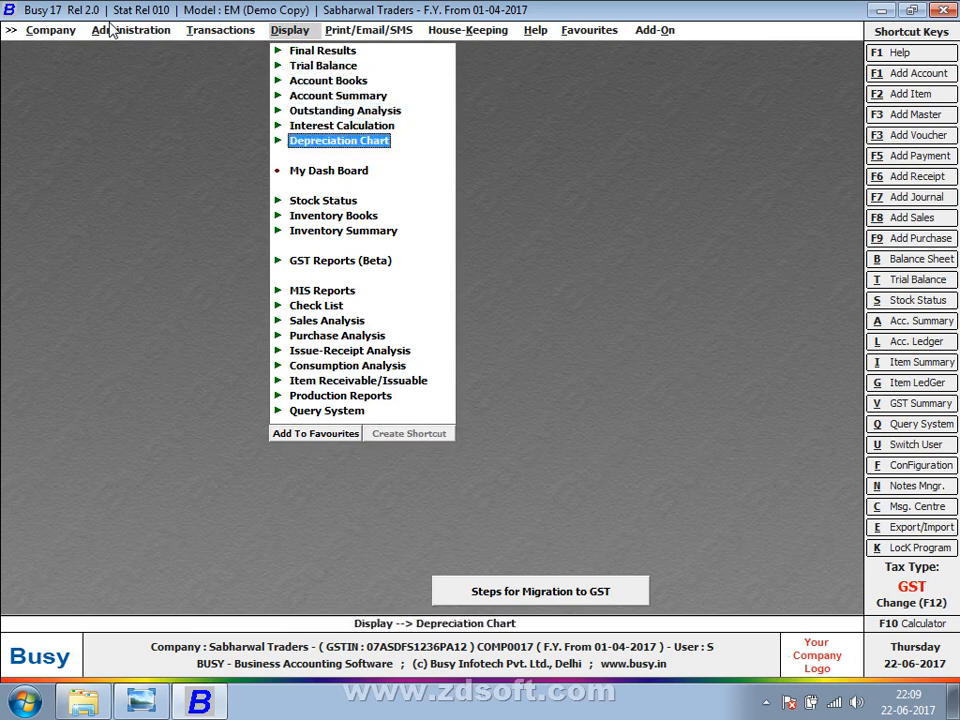
pyautogui.press('Down')
pyautogui.press('Right')
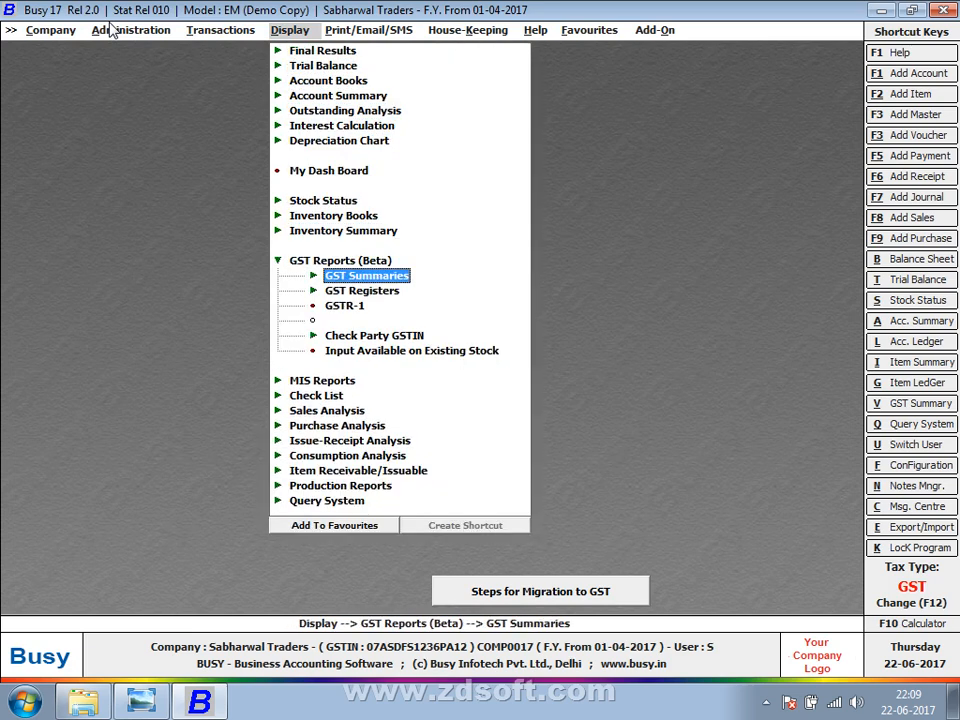
pyautogui.press('Down')
pyautogui.press('Down')
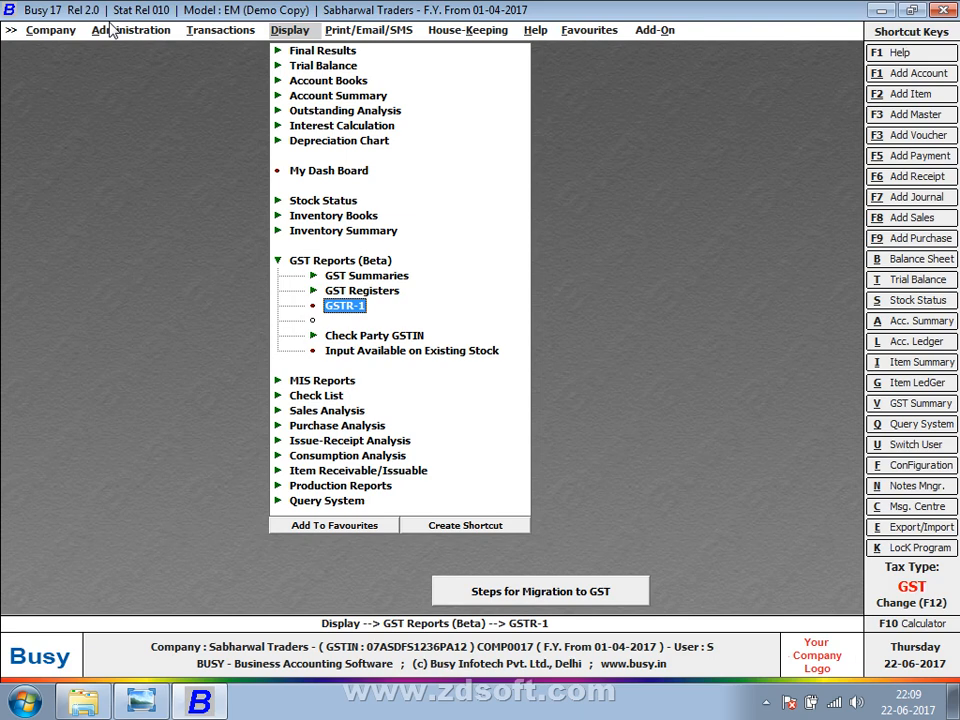
pyautogui.press('Return')
pyautogui.press('Return')
pyautogui.press('Return')
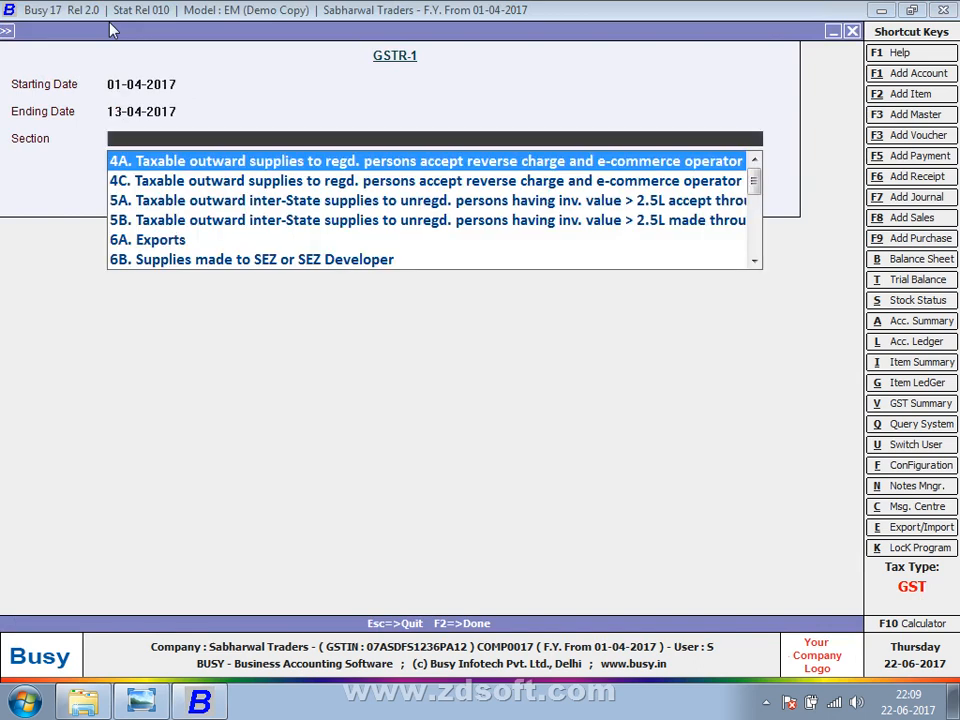
# Change the GSTR-1 ending date to 30-04-2017.
pyautogui.press('Escape')
pyautogui.write('30-')
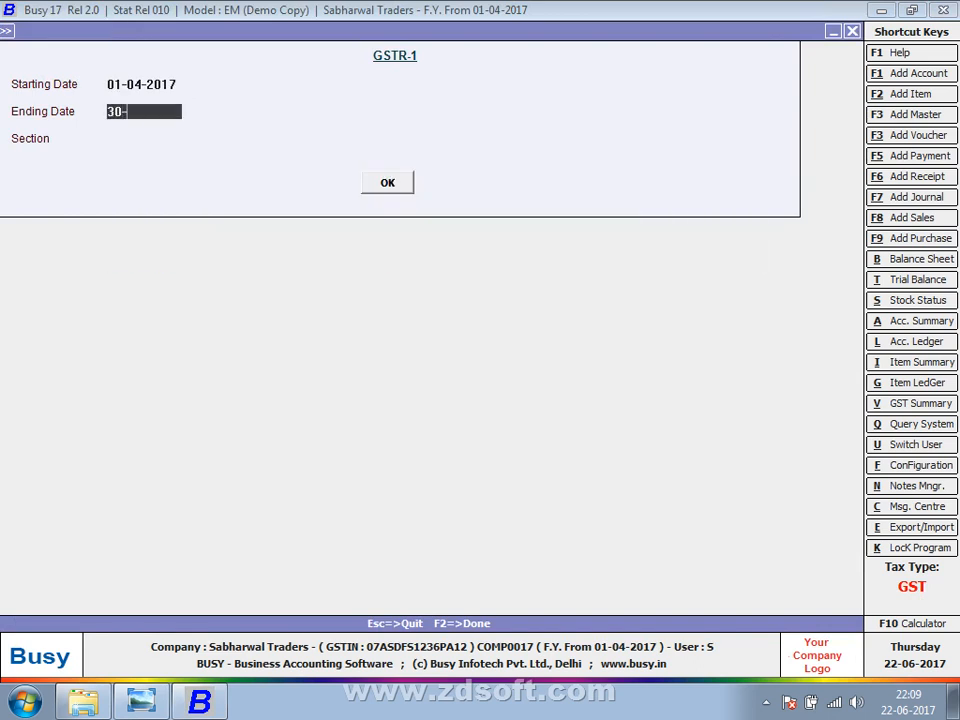
pyautogui.write('04')
pyautogui.press('Return')
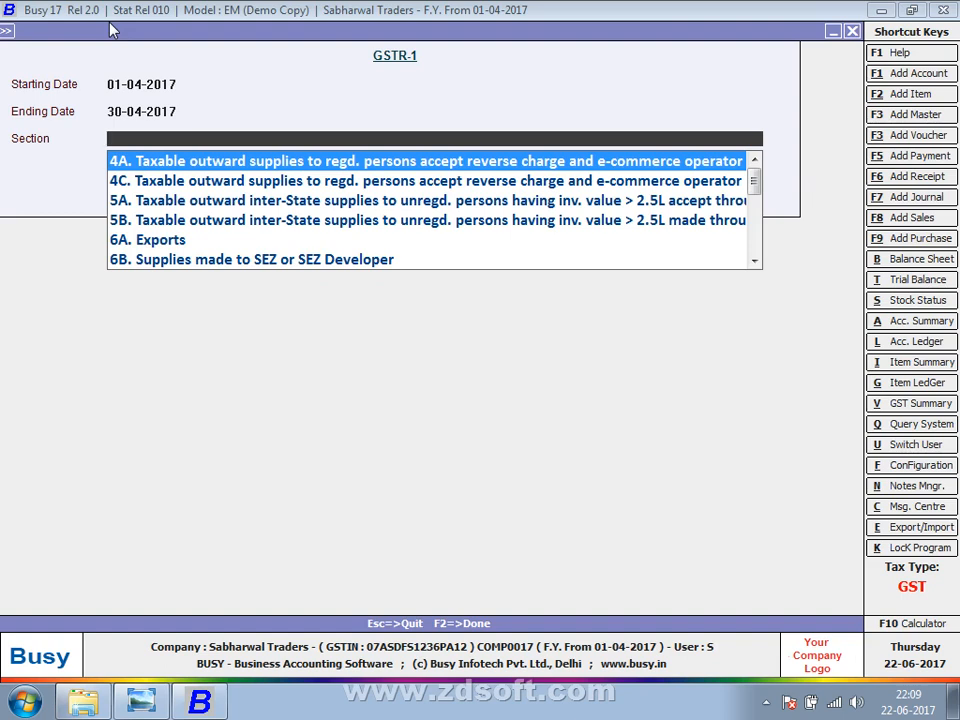
# Browse the GSTR-1 sections from SEZ supplies down to 12. HSN-wise summary, then close the form.
pyautogui.press('Down')
pyautogui.press('Down')
pyautogui.press('Down')
pyautogui.press('Down')
pyautogui.press('Down')
pyautogui.press('Down')
pyautogui.press('Down')
pyautogui.press('Down')
pyautogui.press('Down')
pyautogui.press('Down')
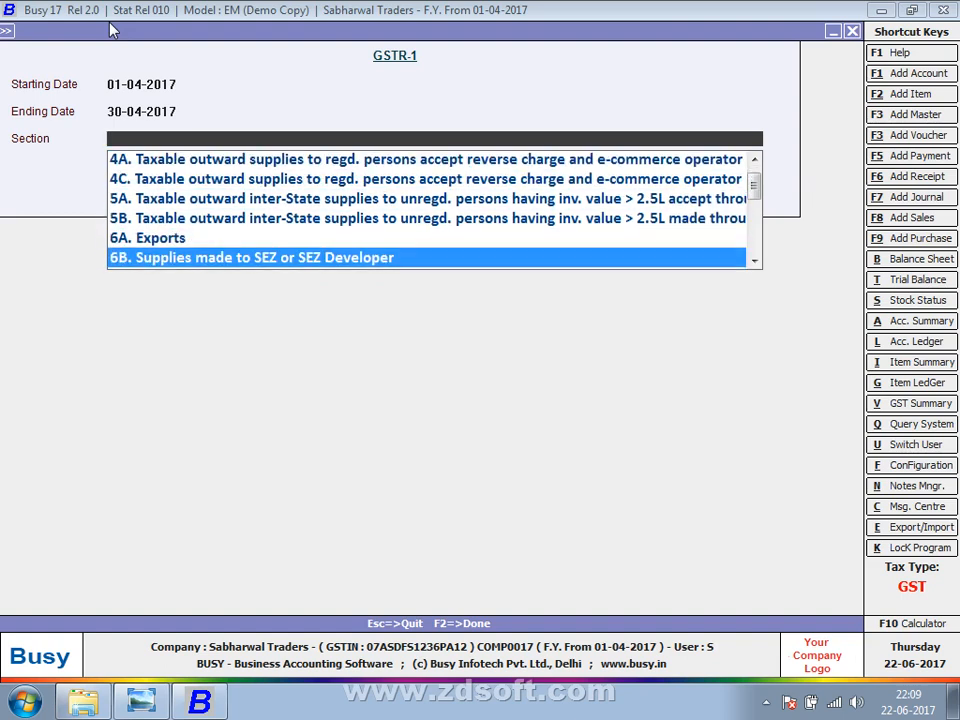
pyautogui.press('Down')
pyautogui.press('Down')
pyautogui.press('Down')
pyautogui.press('Down')
pyautogui.press('Down')
pyautogui.press('Down')
pyautogui.press('Down')
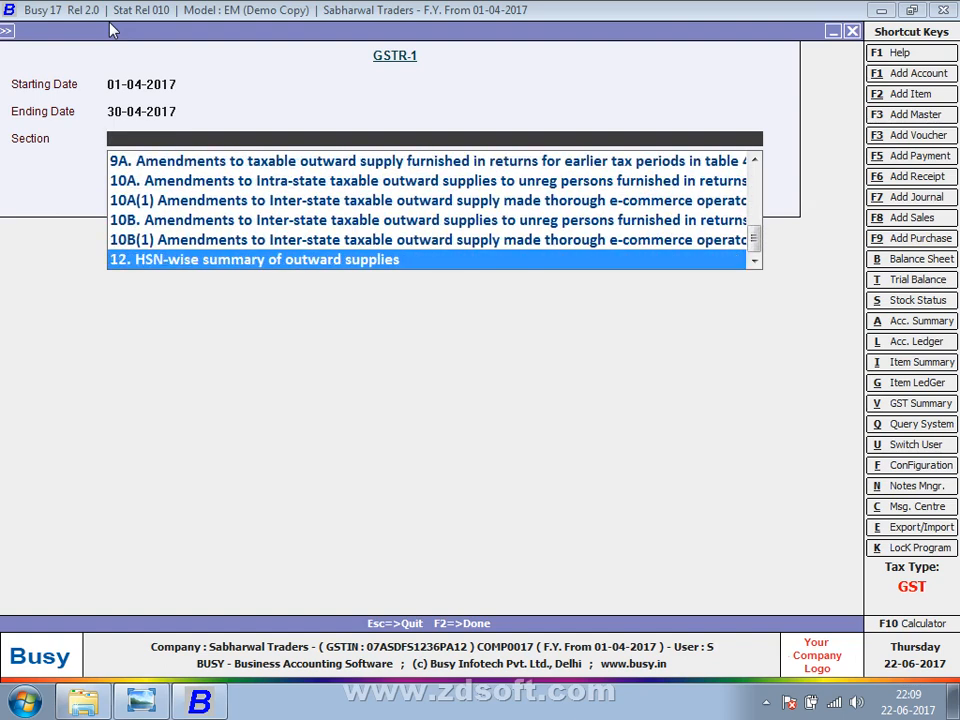
pyautogui.press('Up')
pyautogui.press('Up')
pyautogui.press('Up')
pyautogui.press('Up')
pyautogui.press('Up')
pyautogui.press('Up')
pyautogui.press('Up')
pyautogui.press('Up')
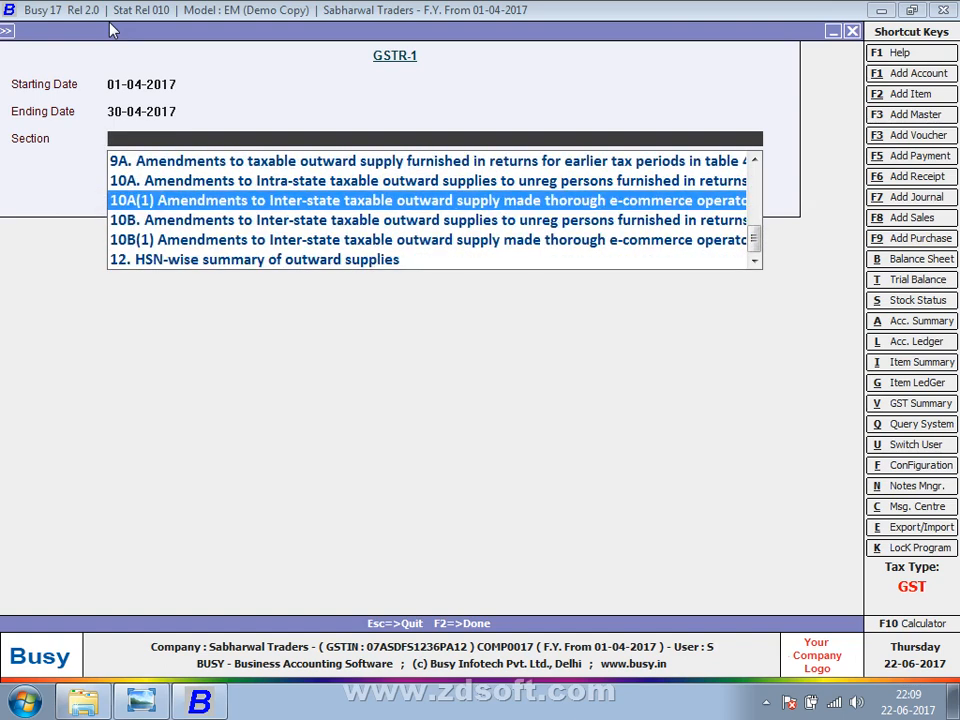
pyautogui.press('Up')
pyautogui.press('Down')
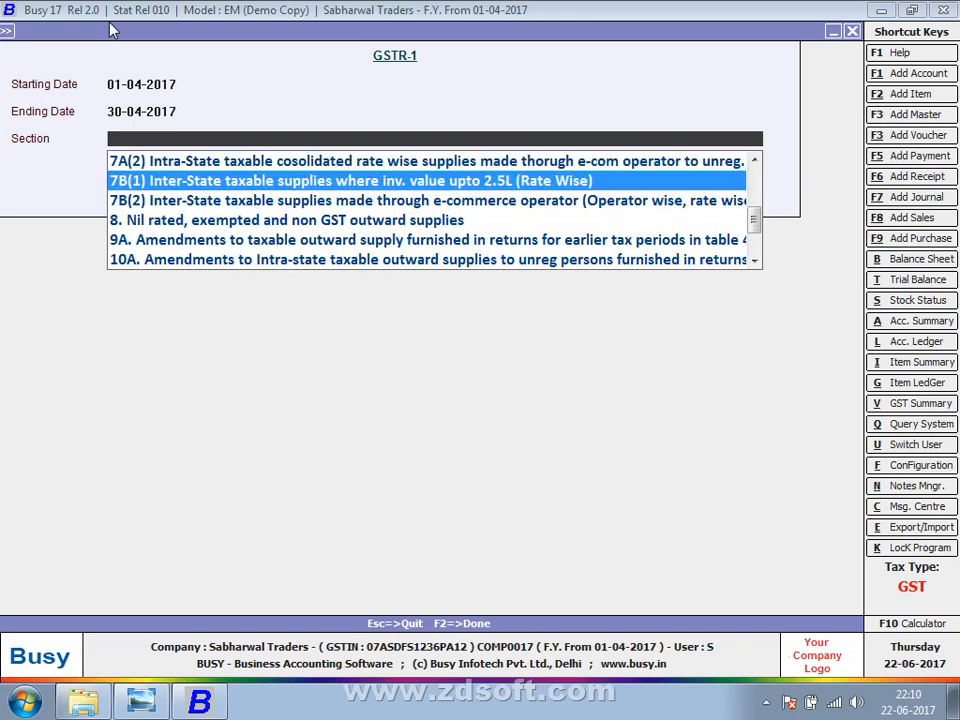
pyautogui.press('Up')
pyautogui.press('Up')
pyautogui.press('Up')
pyautogui.press('Up')
pyautogui.press('Up')
pyautogui.press('Up')
pyautogui.press('Up')
pyautogui.press('Up')
pyautogui.press('Up')
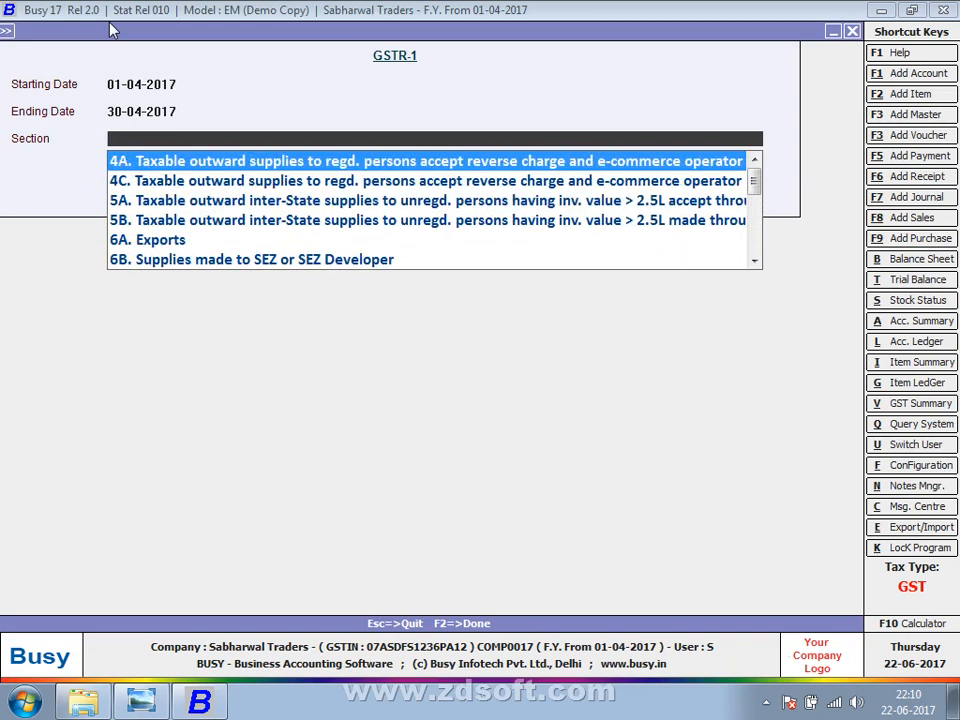
pyautogui.press('Down')
pyautogui.press('Down')
pyautogui.press('Down')
pyautogui.press('Down')
pyautogui.press('Down')
pyautogui.press('Down')
pyautogui.press('Down')
pyautogui.press('Down')
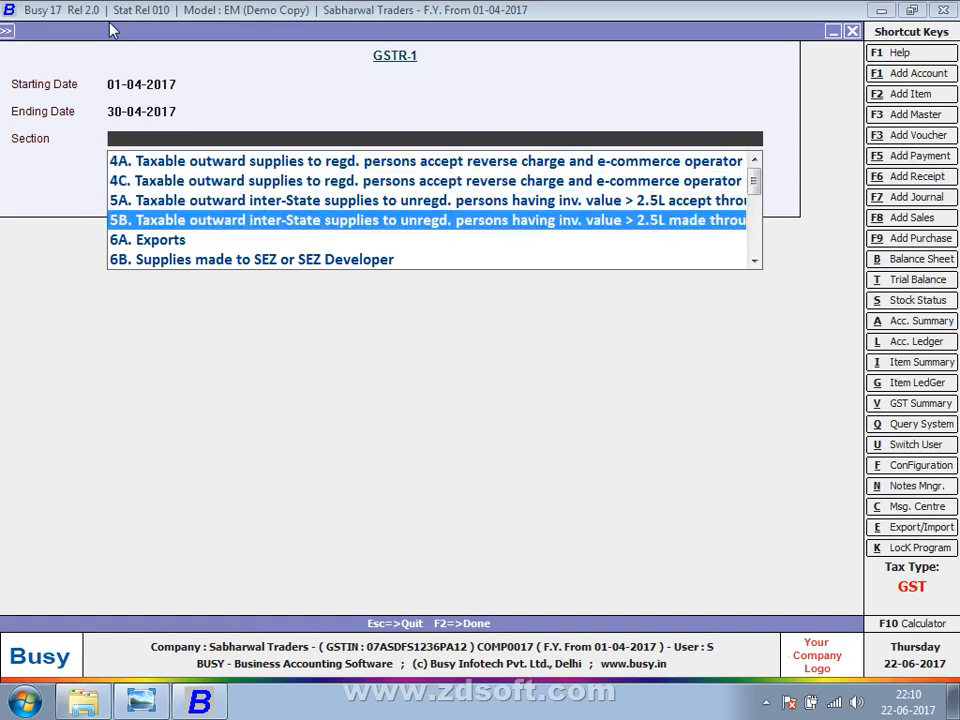
pyautogui.press('Down')
pyautogui.press('Down')
pyautogui.press('Down')
pyautogui.press('Down')
pyautogui.press('Down')
pyautogui.press('Down')
pyautogui.press('Down')
pyautogui.press('Down')
pyautogui.press('Down')
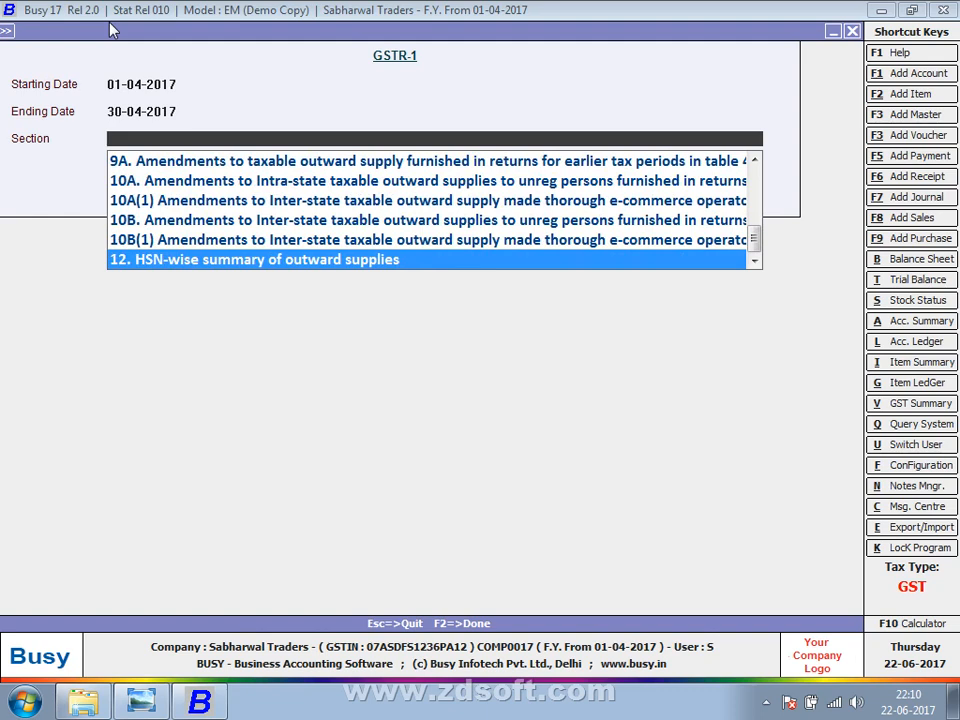
pyautogui.press('Return')
pyautogui.press('Escape')
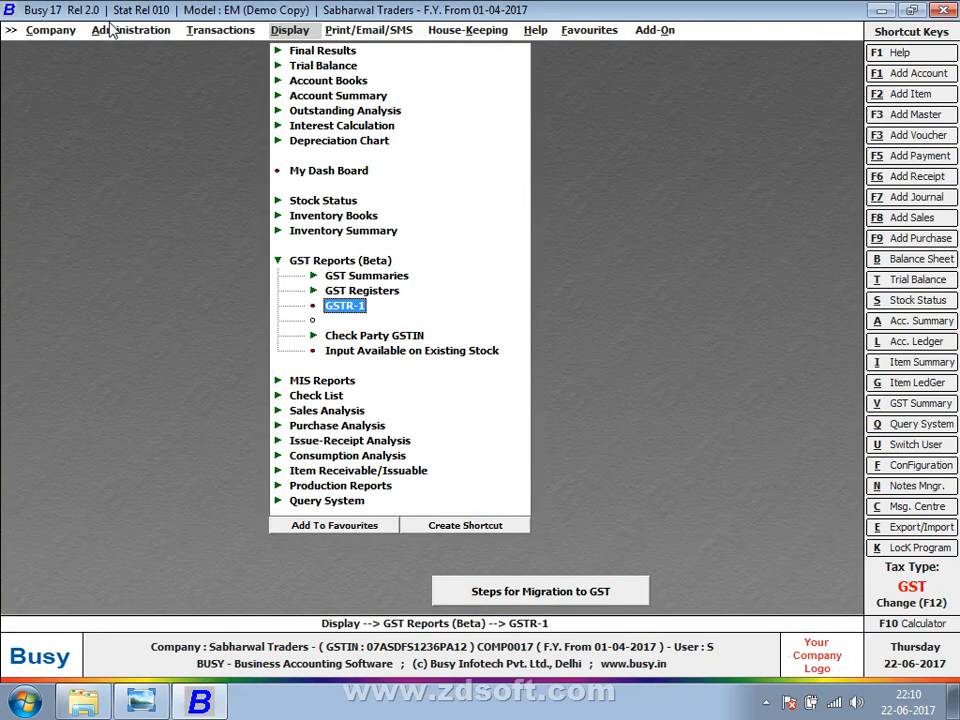
# Expand GST Summaries and run the GST Summary report for 01-04-2017 to 13-04-2017.
pyautogui.press('Left')
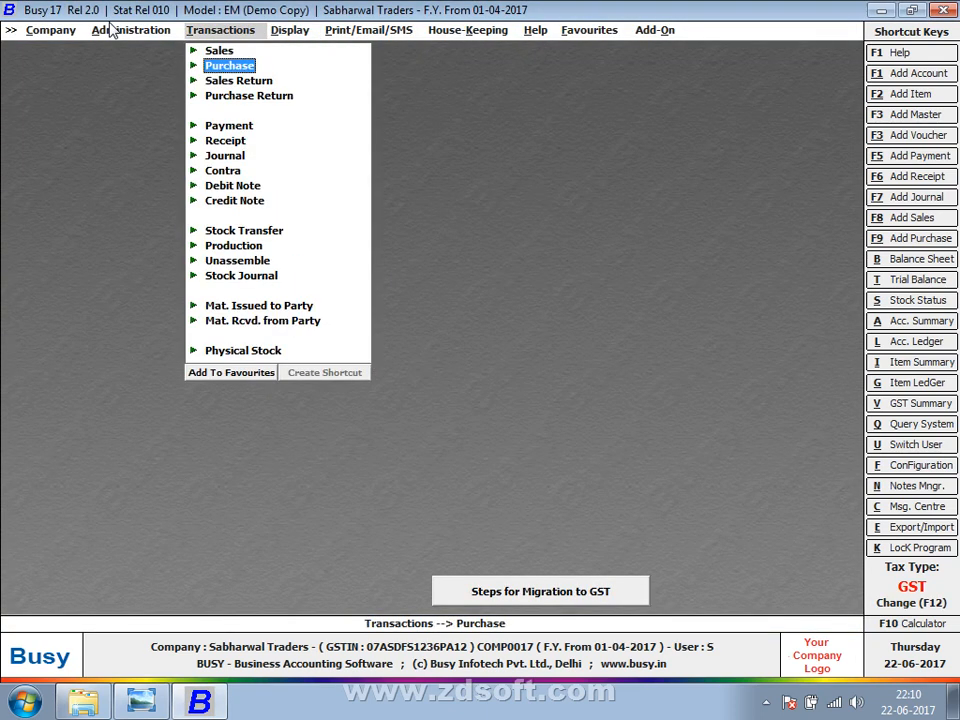
pyautogui.press('Right')
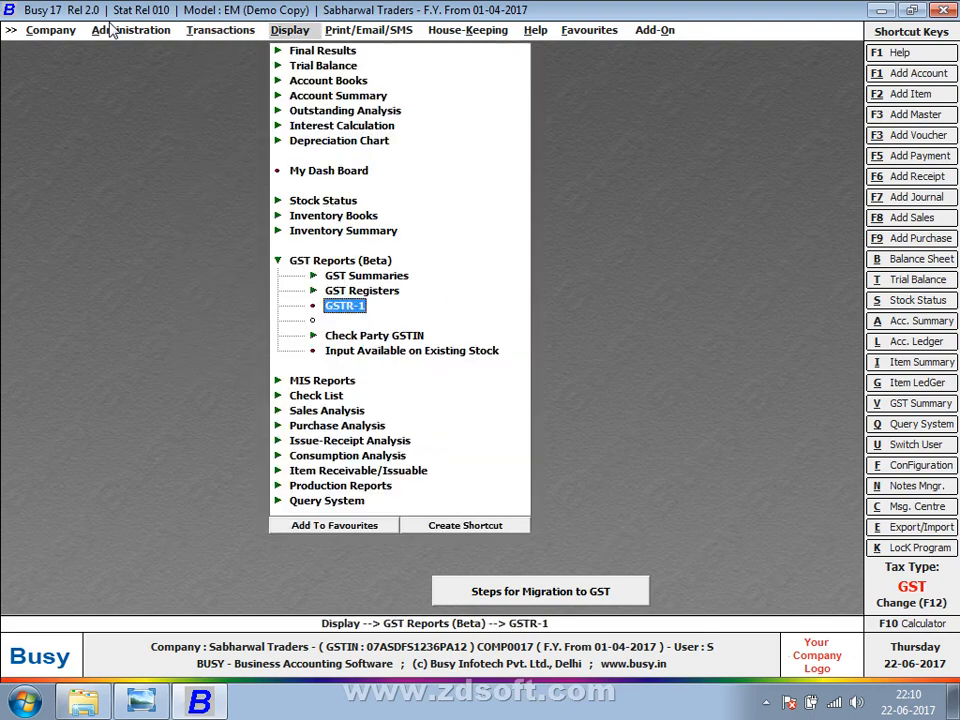
pyautogui.press('Up')
pyautogui.press('Up')
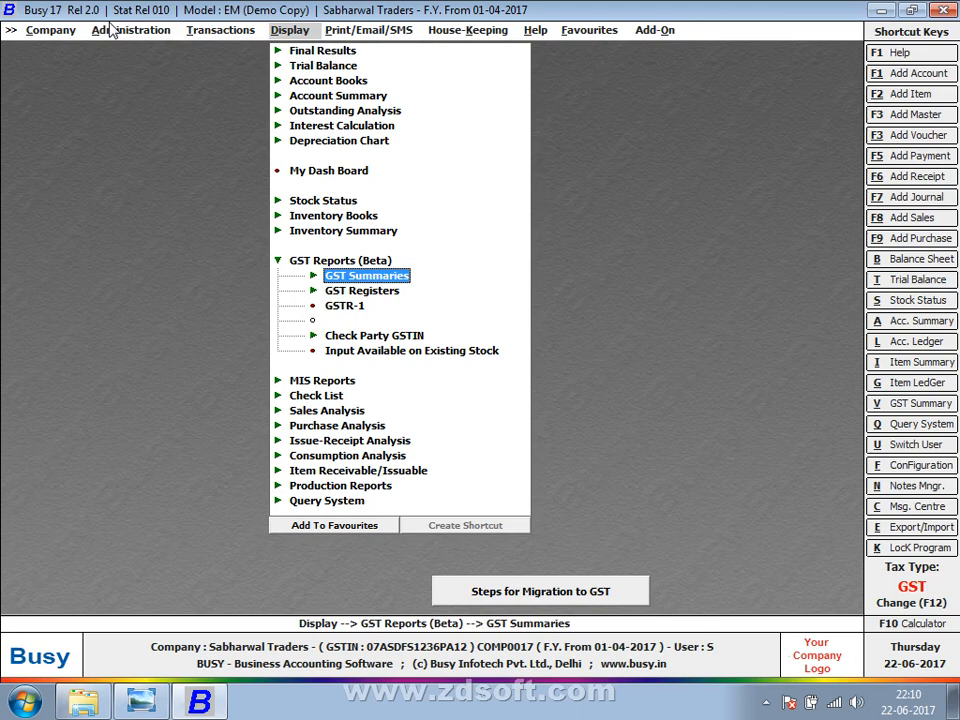
pyautogui.press('Return')
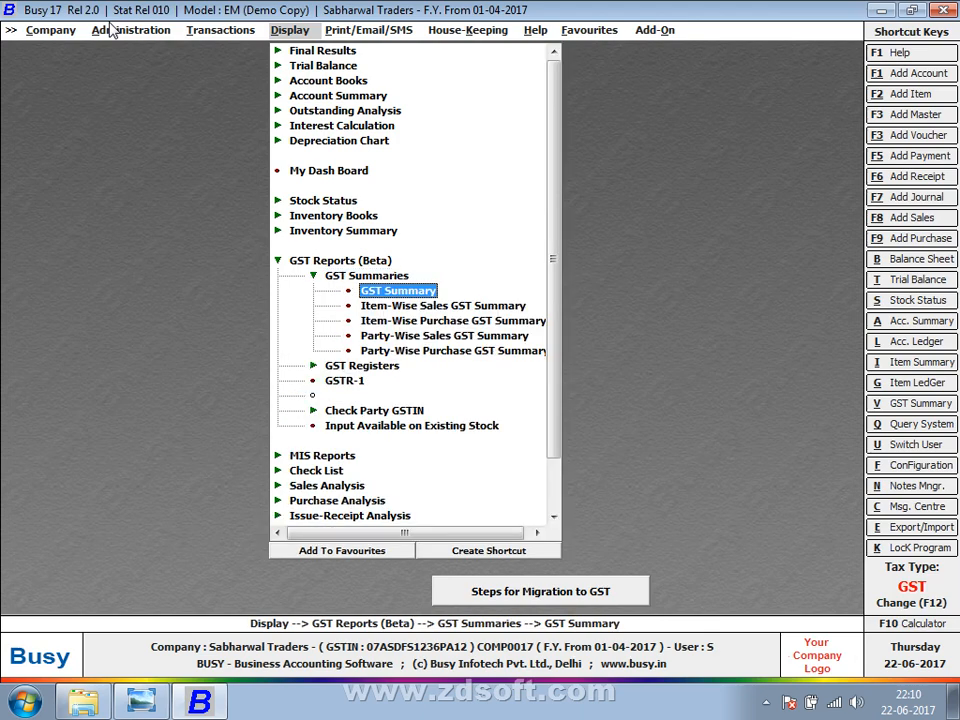
pyautogui.press('Return')
pyautogui.press('Return')
pyautogui.press('Return')
pyautogui.press('Return')
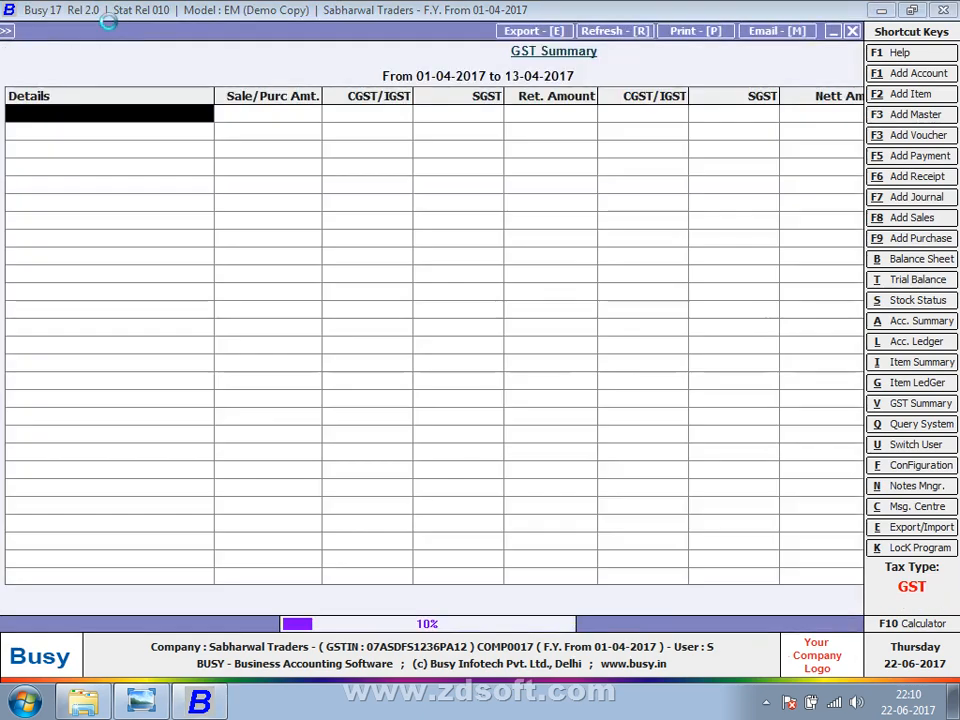
pyautogui.press('Down')
pyautogui.press('Up')
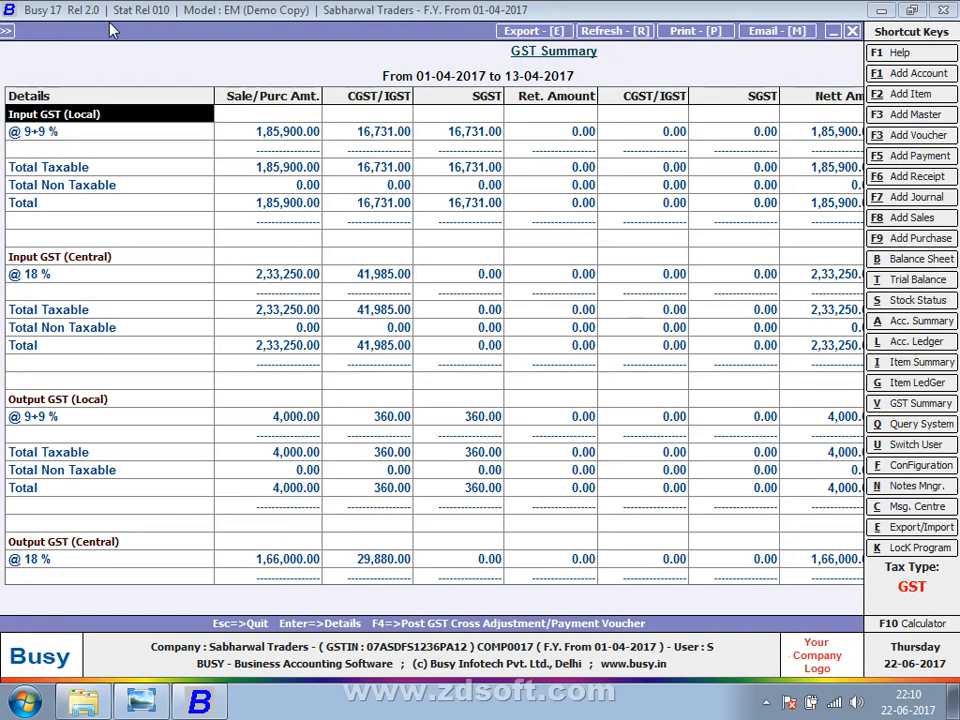
pyautogui.press('Down')
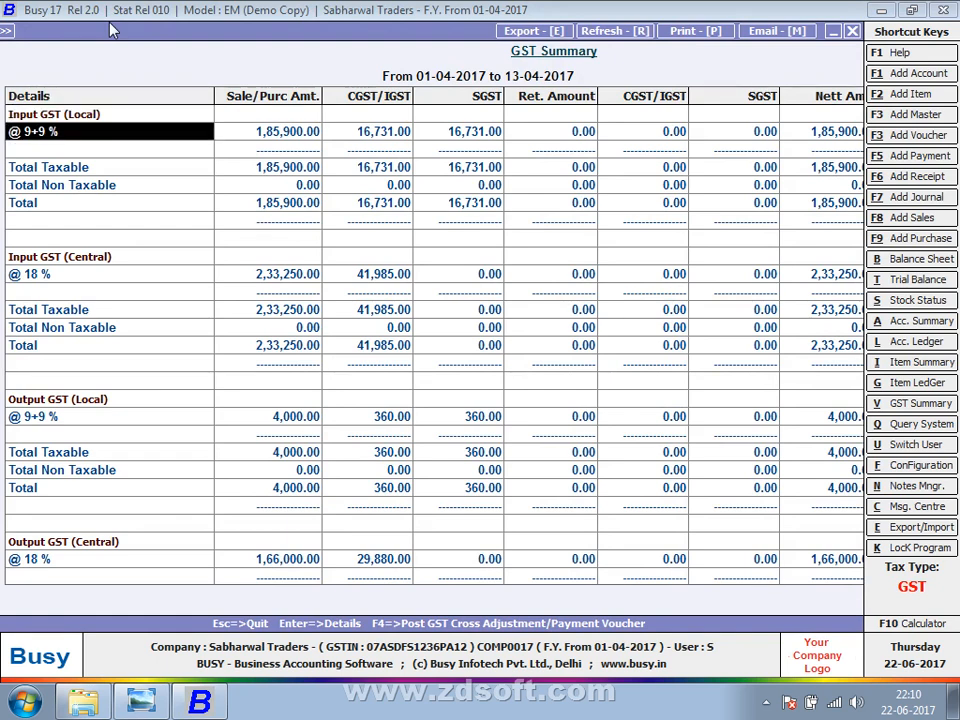
pyautogui.press('Right')
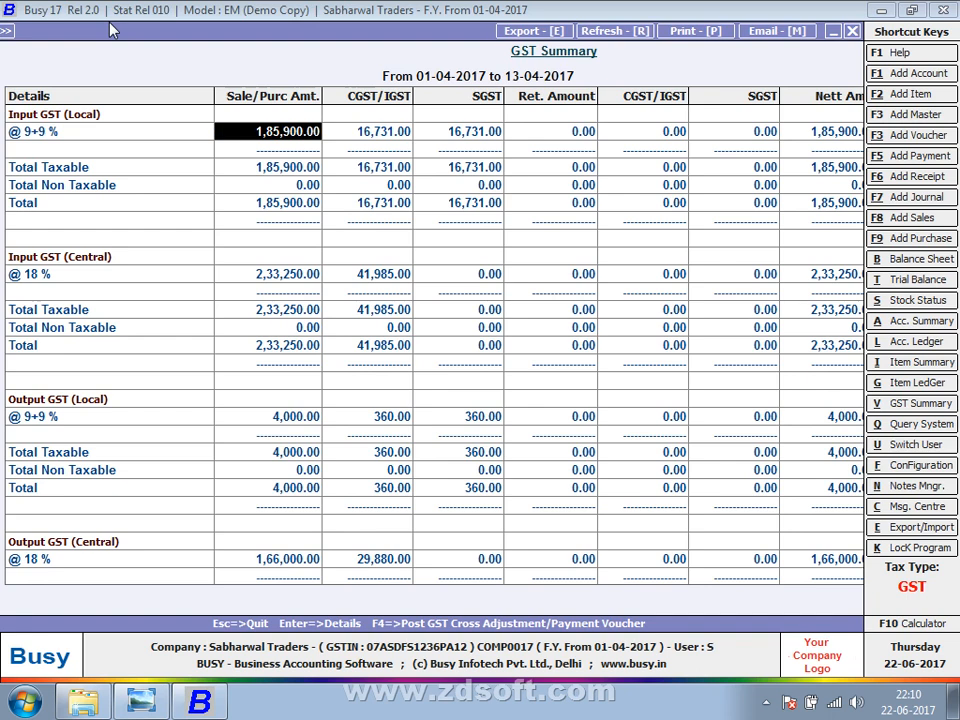
pyautogui.press('Right')
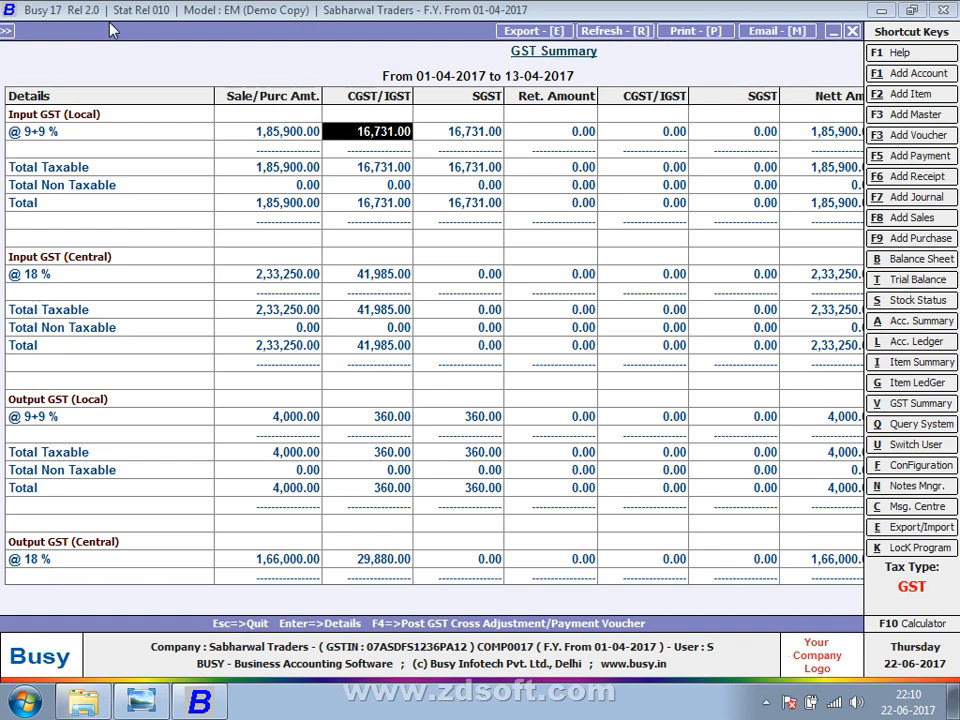
pyautogui.press('Right')
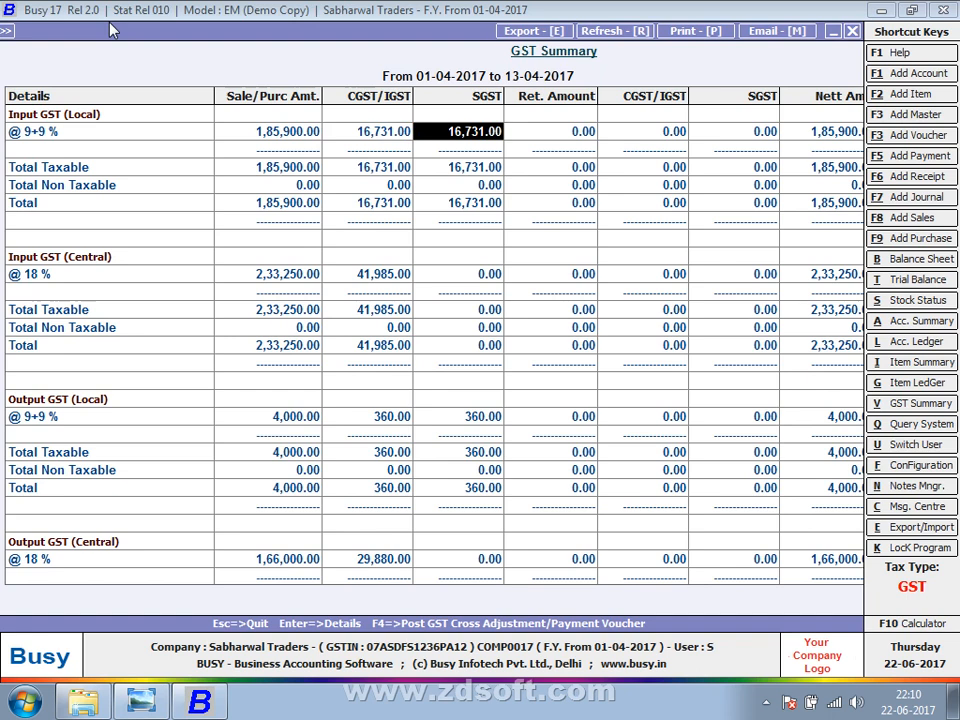
pyautogui.press('Left')
pyautogui.press('Left')
pyautogui.press('Down')
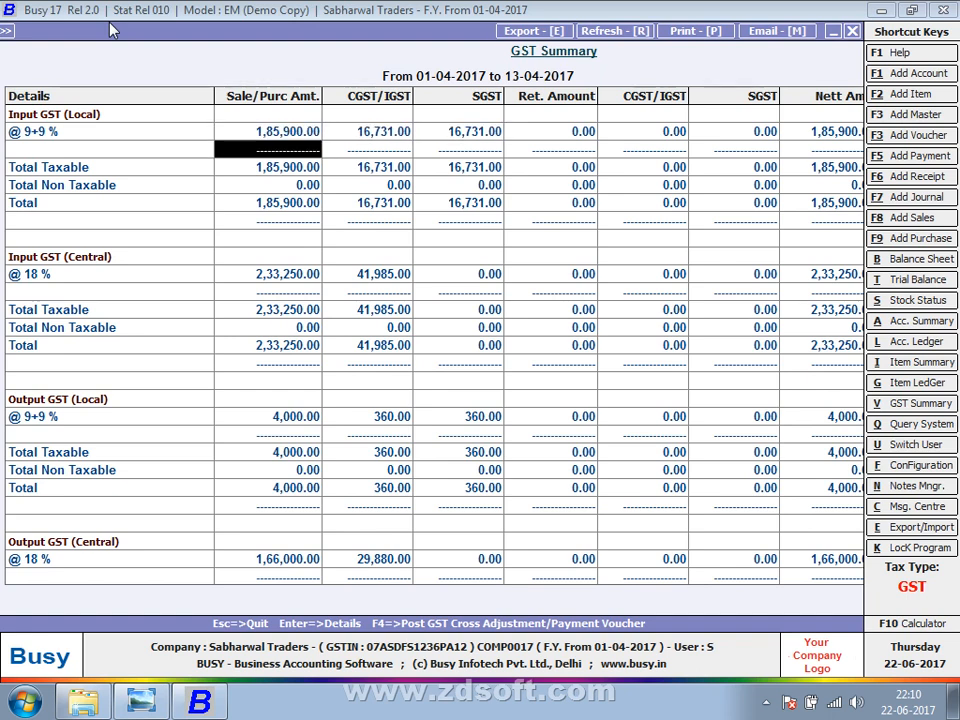
pyautogui.press('Down')
pyautogui.press('Down')
pyautogui.press('Down')
pyautogui.press('Down')
pyautogui.press('Down')
pyautogui.press('Down')
pyautogui.press('Down')
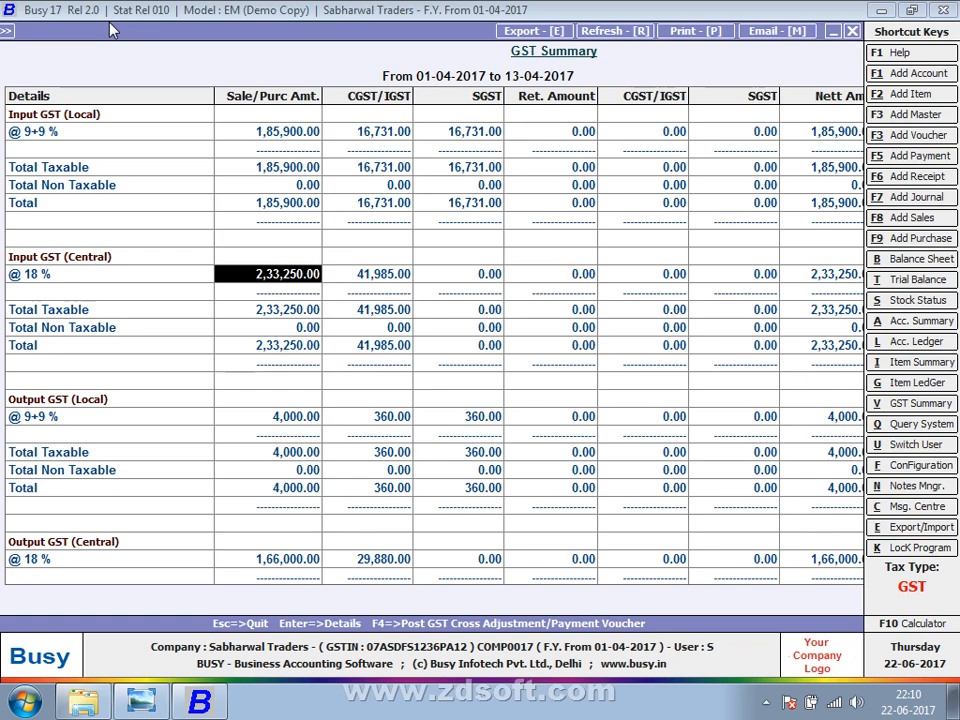
pyautogui.press('Right')
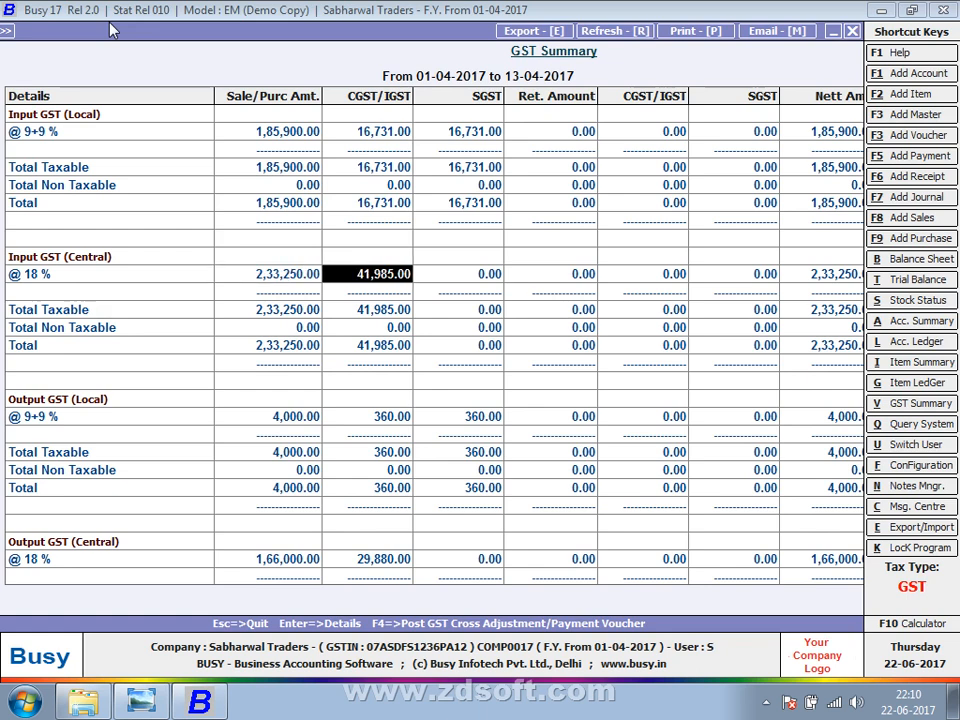
pyautogui.press('Up')
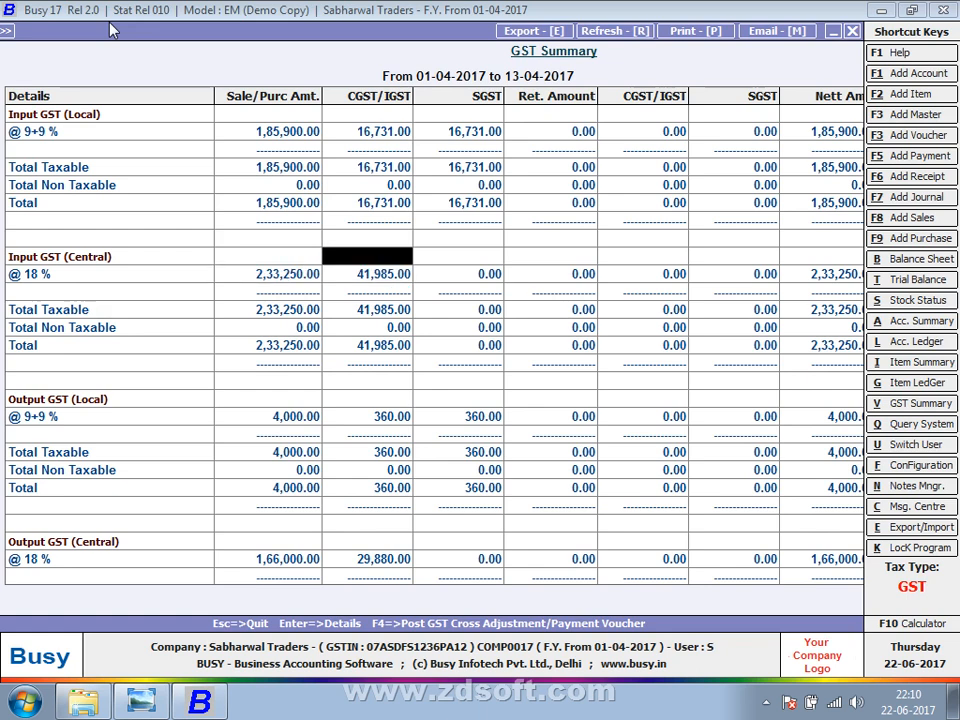
pyautogui.press('Down')
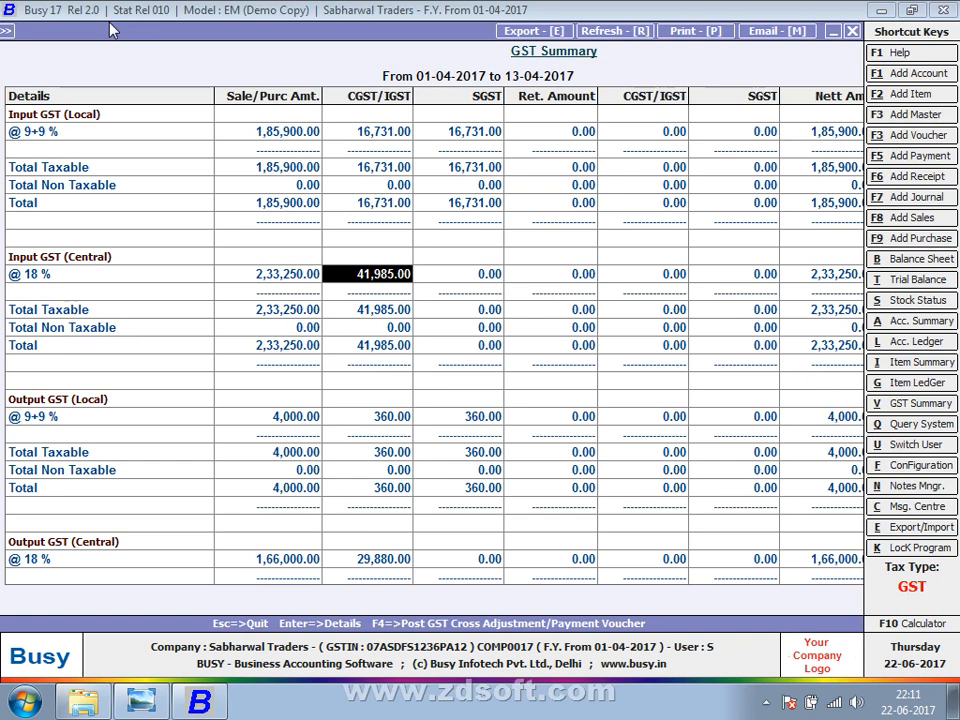
pyautogui.press('Up')
pyautogui.press('Up')
pyautogui.press('Up')
pyautogui.press('Up')
pyautogui.press('Up')
pyautogui.press('Up')
pyautogui.press('Left')
pyautogui.press('Left')
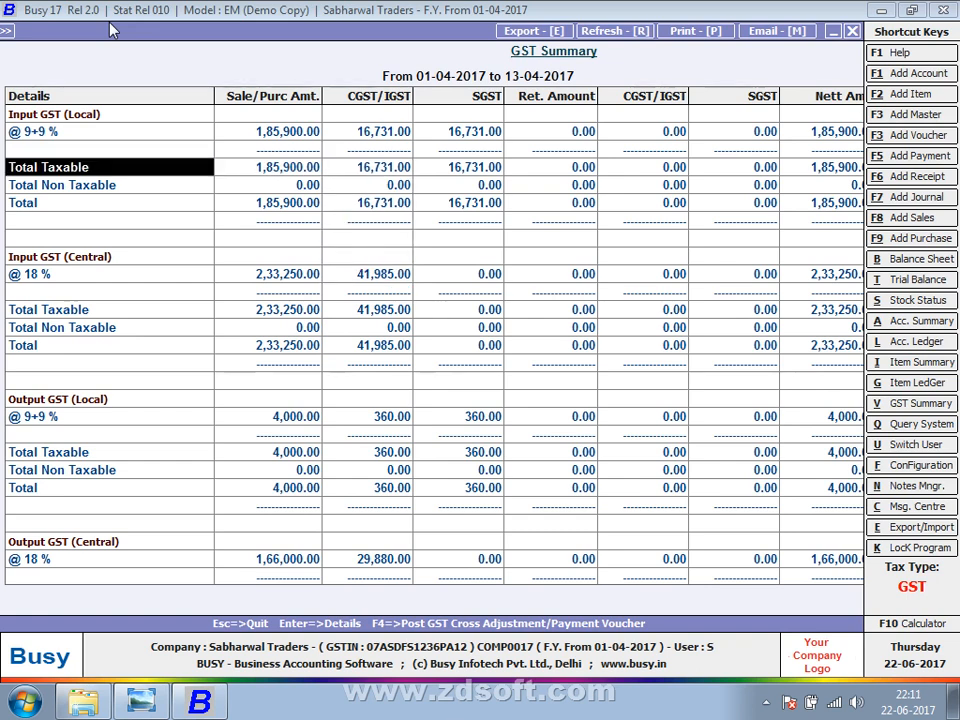
pyautogui.press('Down')
pyautogui.press('Down')
pyautogui.press('Down')
pyautogui.press('Down')
pyautogui.press('Down')
pyautogui.press('Down')
pyautogui.press('Down')
pyautogui.press('Down')
pyautogui.press('Down')
pyautogui.press('Down')
pyautogui.press('Down')
pyautogui.press('Down')
pyautogui.press('Down')
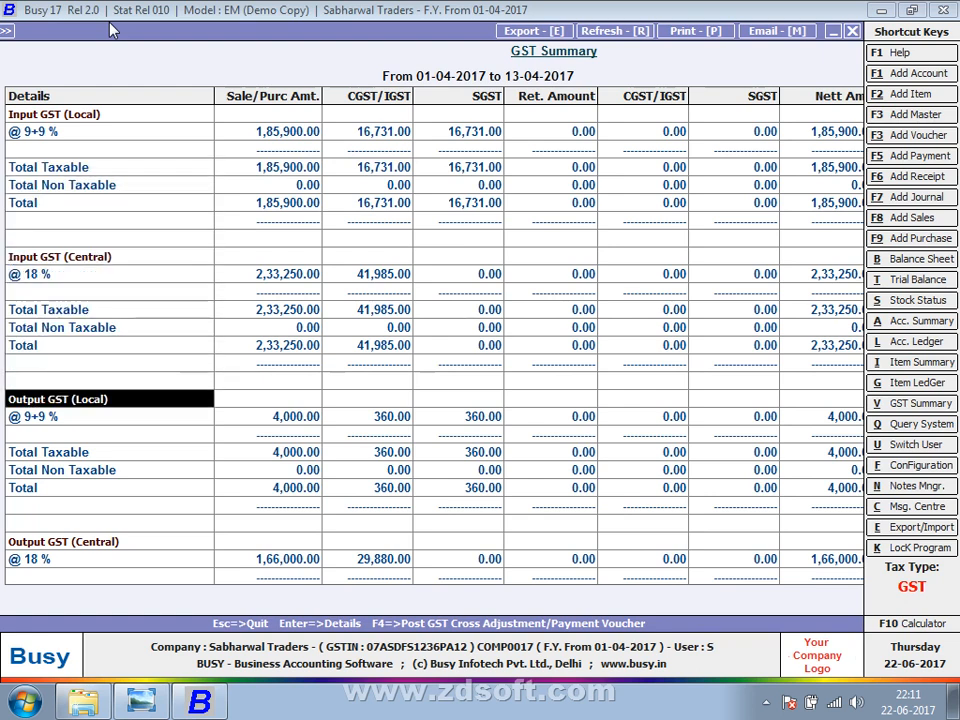
pyautogui.press('Up')
pyautogui.press('Up')
pyautogui.press('Up')
pyautogui.press('Up')
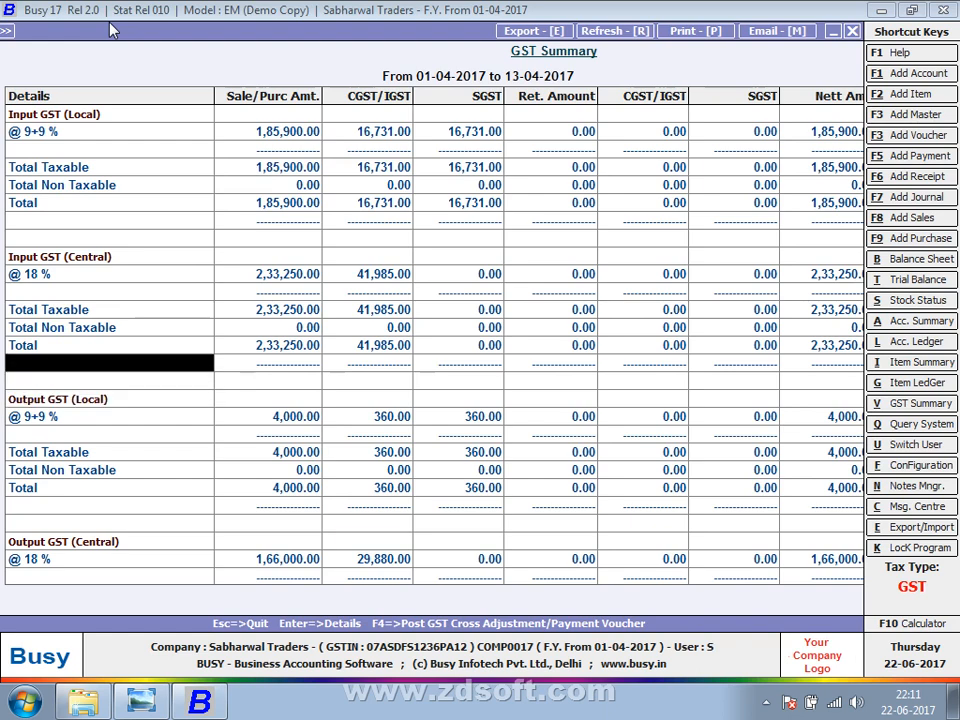
pyautogui.press('Down')
pyautogui.press('Down')
pyautogui.press('Down')
pyautogui.press('Down')
pyautogui.press('Down')
pyautogui.press('Down')
pyautogui.press('Down')
pyautogui.press('Down')
pyautogui.press('Down')
pyautogui.press('Down')
pyautogui.press('Down')
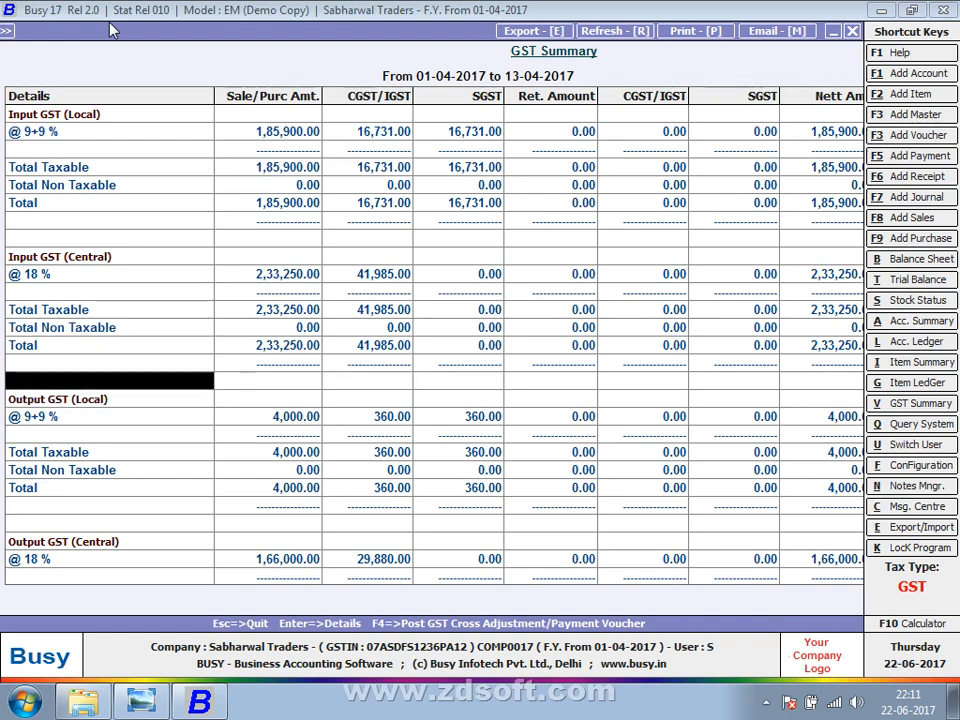
# Step through the Output Tax, Cross Adjustment and Opening Balance CGST/SGST cells of the GST Summary.
pyautogui.press('Down')
pyautogui.press('Down')
pyautogui.press('Down')
pyautogui.press('Down')
pyautogui.press('Down')
pyautogui.press('Down')
pyautogui.press('Down')
pyautogui.press('Down')
pyautogui.press('Down')
pyautogui.press('Down')
pyautogui.press('Down')
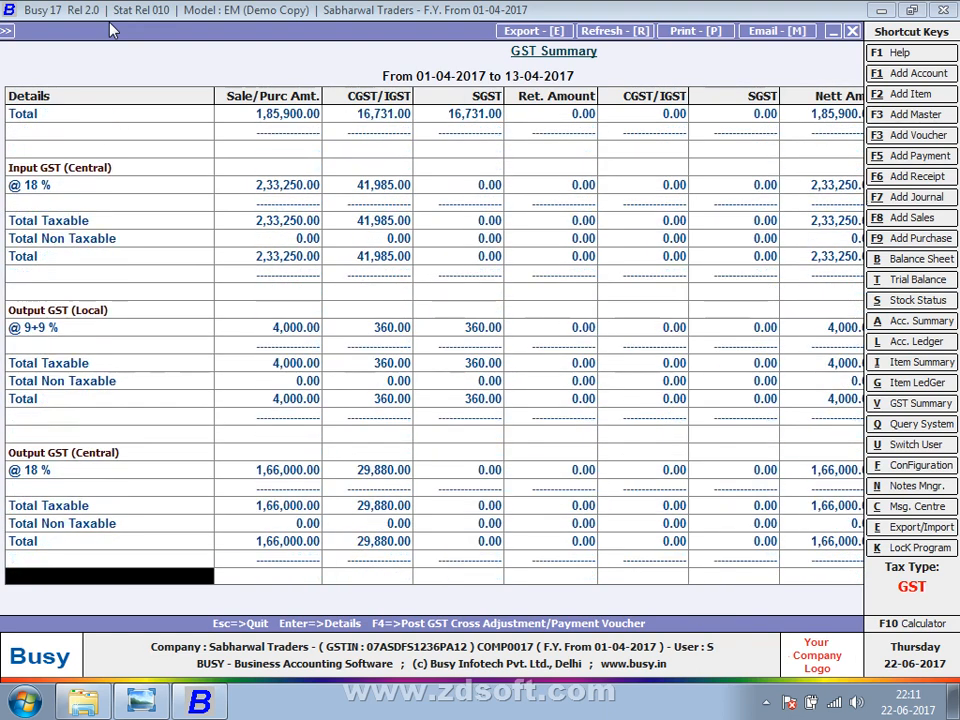
pyautogui.press('Up')
pyautogui.press('Up')
pyautogui.press('Up')
pyautogui.press('Down')
pyautogui.press('Down')
pyautogui.press('Down')
pyautogui.press('Down')
pyautogui.press('Down')
pyautogui.press('Down')
pyautogui.press('Down')
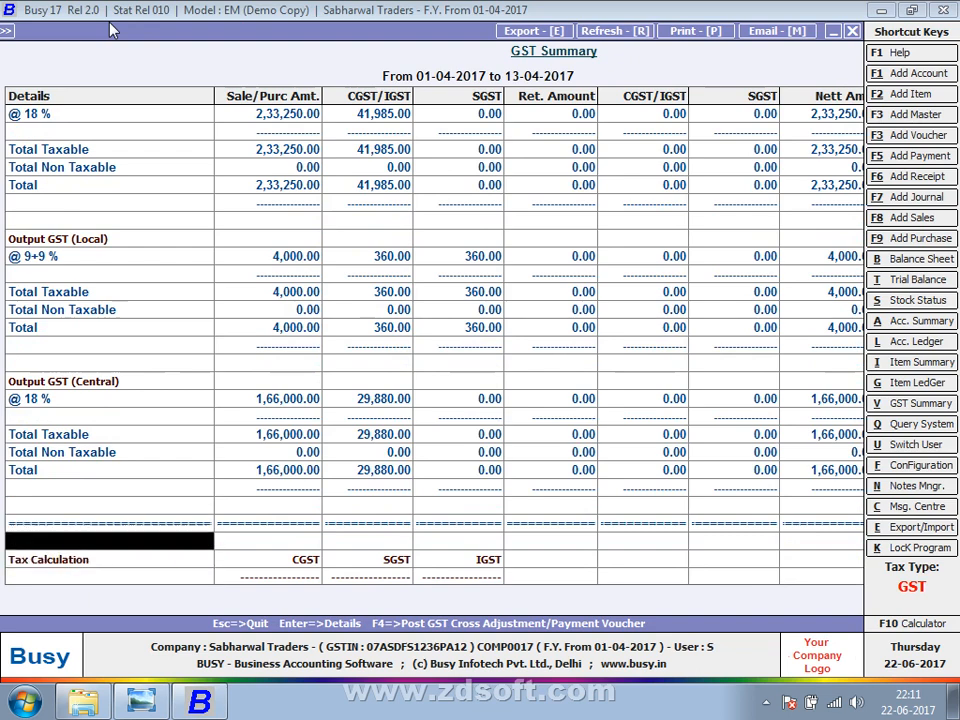
pyautogui.press('Down')
pyautogui.press('Down')
pyautogui.press('Down')
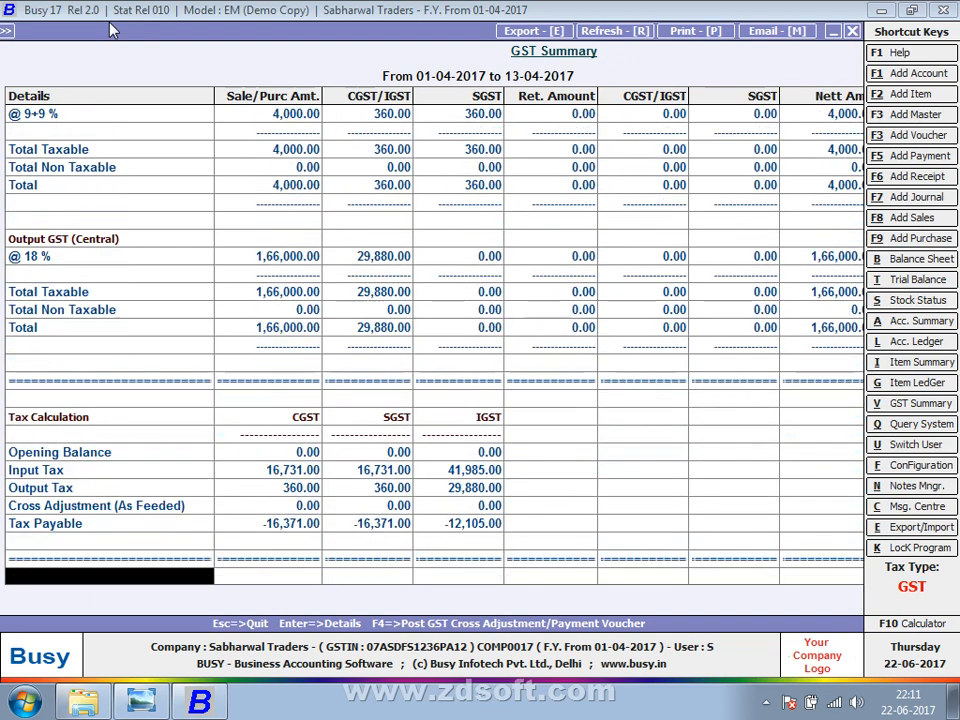
pyautogui.press('Up')
pyautogui.press('Up')
pyautogui.press('Up')
pyautogui.press('Up')
pyautogui.press('Up')
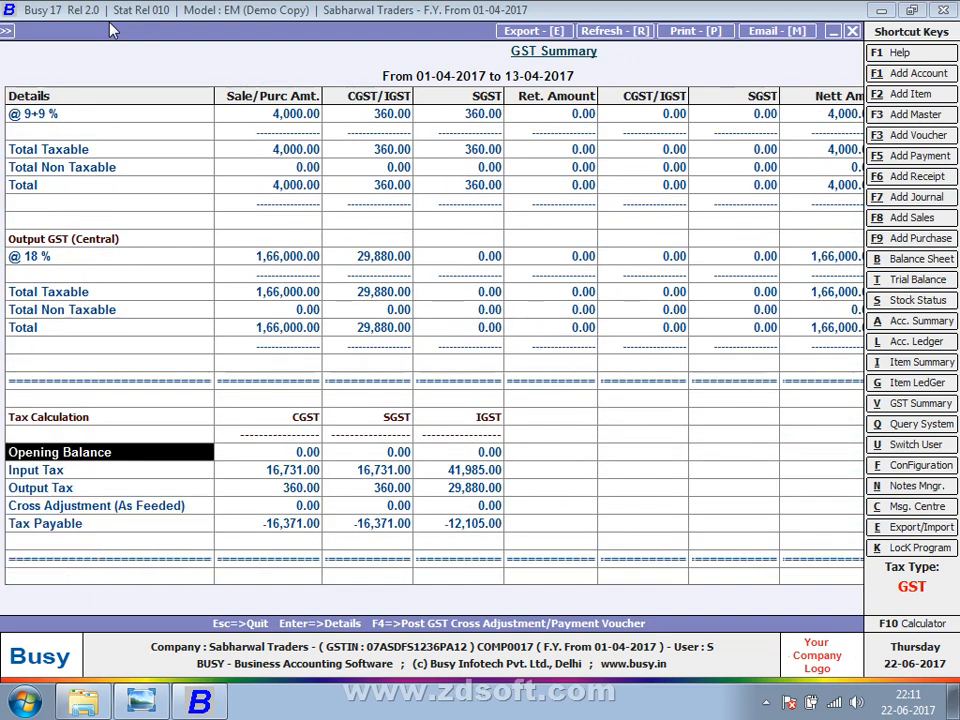
pyautogui.press('Right')
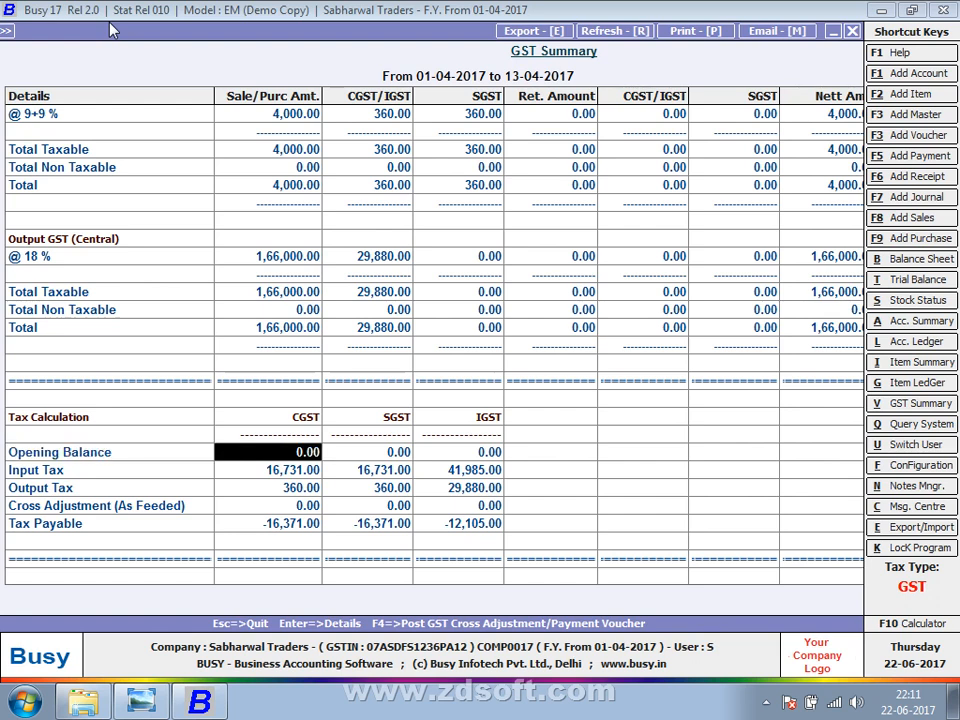
pyautogui.press('Right')
pyautogui.press('Right')
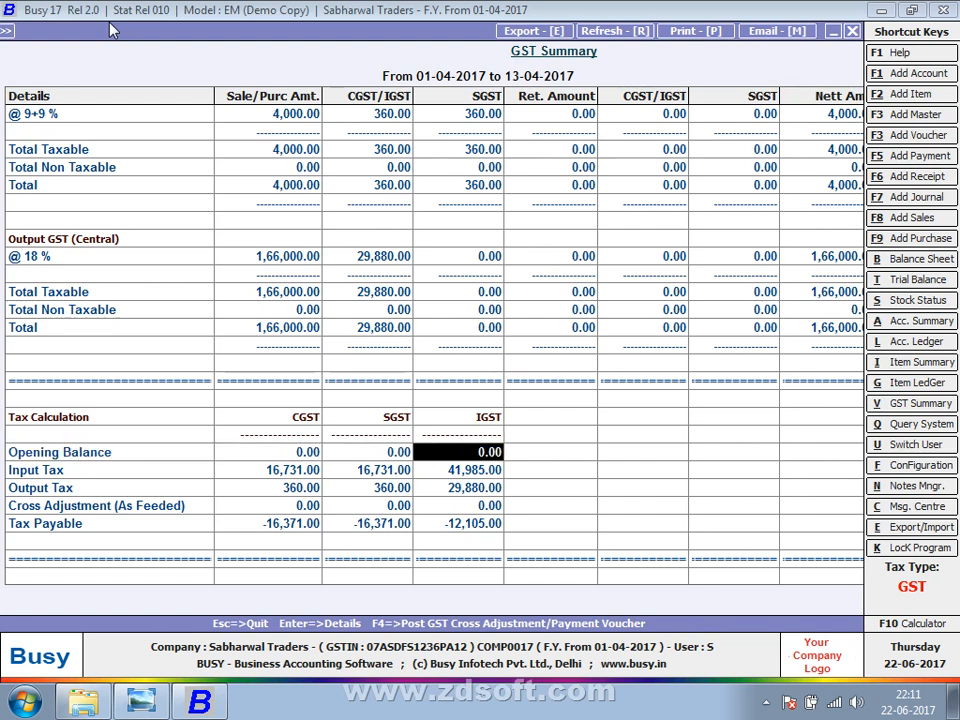
pyautogui.press('Left')
pyautogui.press('Left')
pyautogui.press('Down')
pyautogui.press('Left')
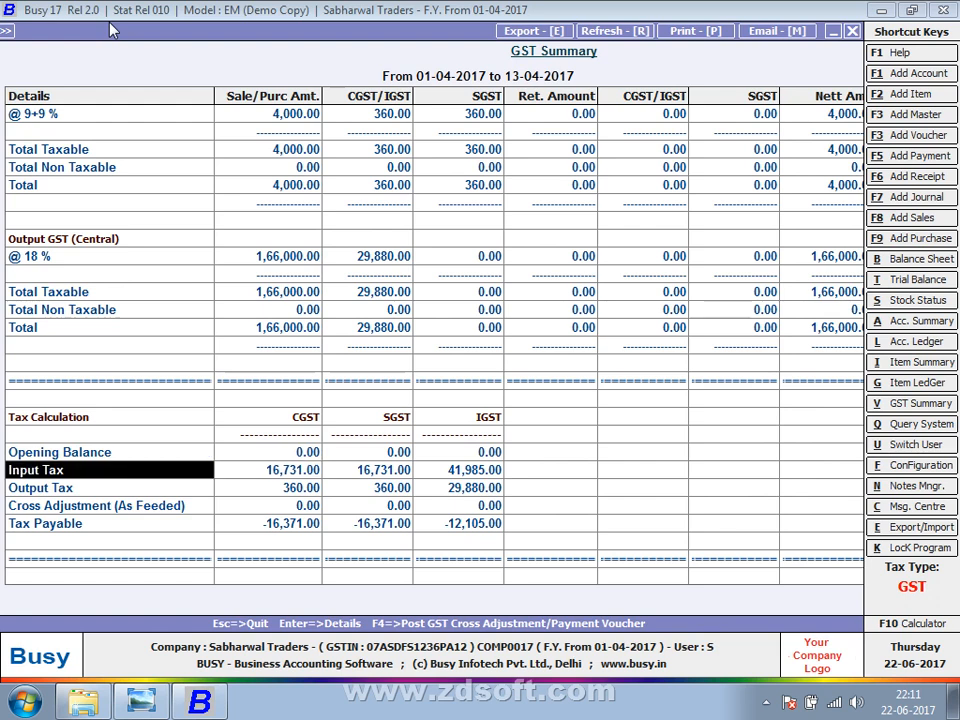
# Review Input Tax (CGST 16,731.00, IGST 41,985.00) and Output Tax (CGST 360.00, IGST 29,880.00).
pyautogui.press('Right')
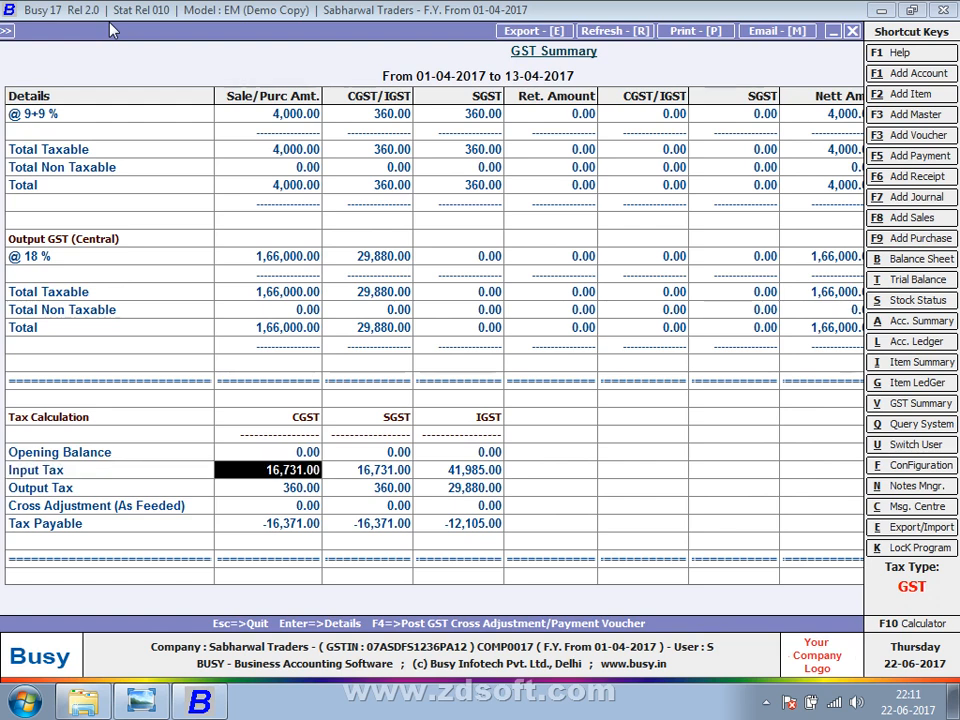
pyautogui.press('Right')
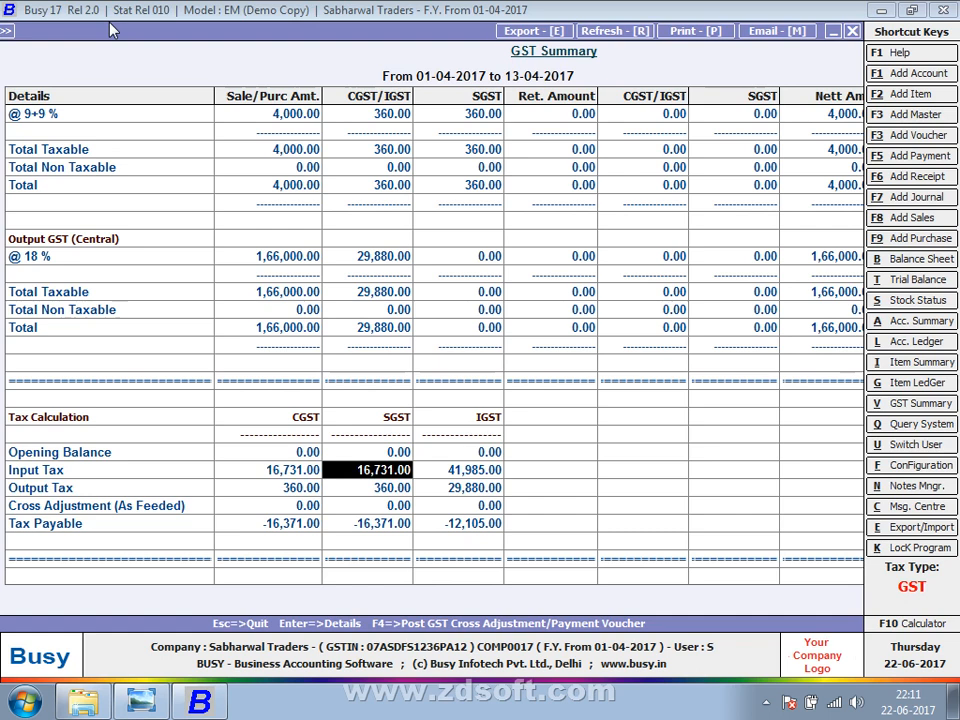
pyautogui.press('Right')
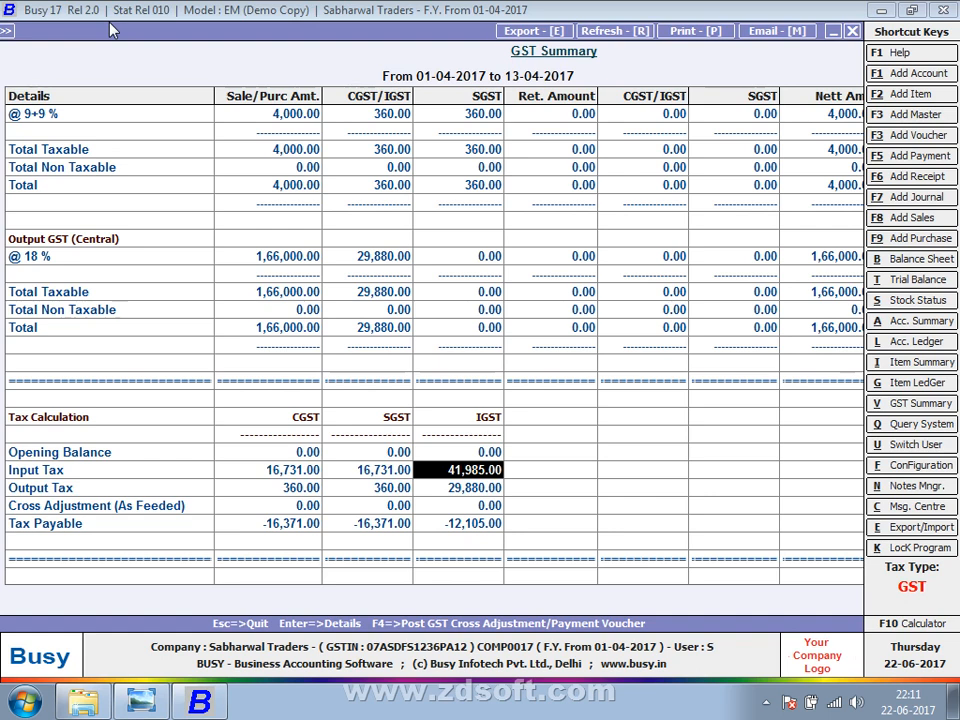
pyautogui.press('Left')
pyautogui.press('Left')
pyautogui.press('Right')
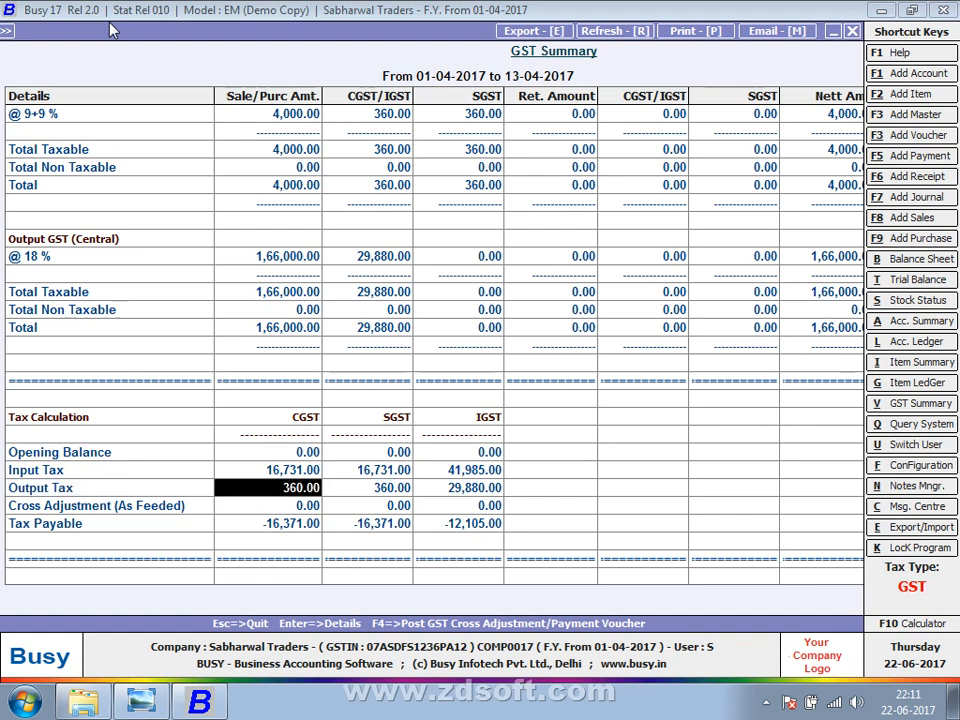
pyautogui.press('Right')
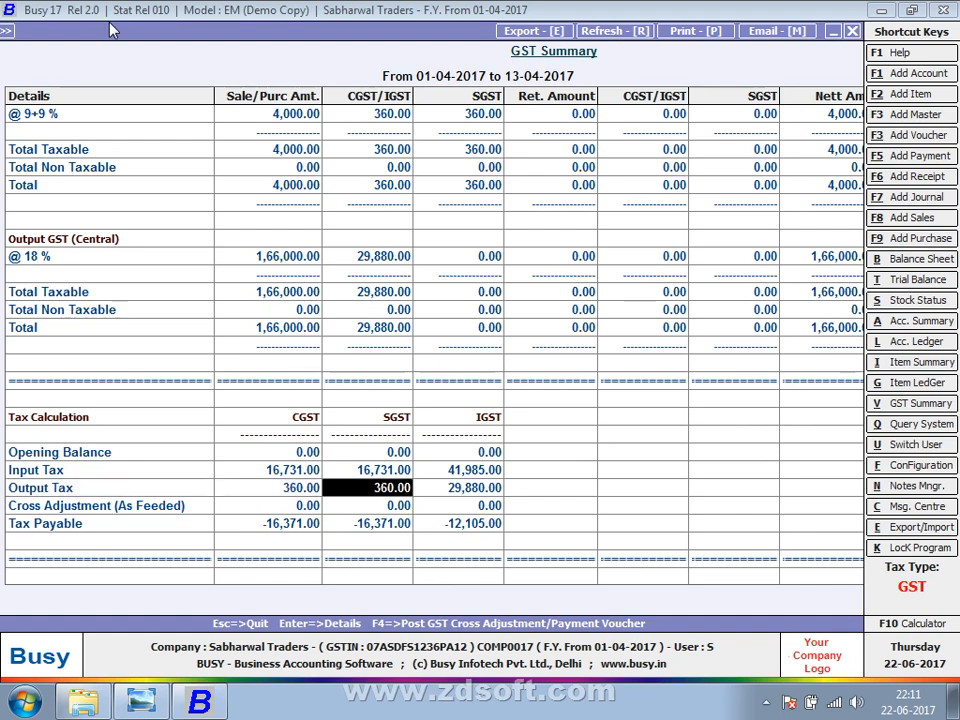
pyautogui.press('Right')
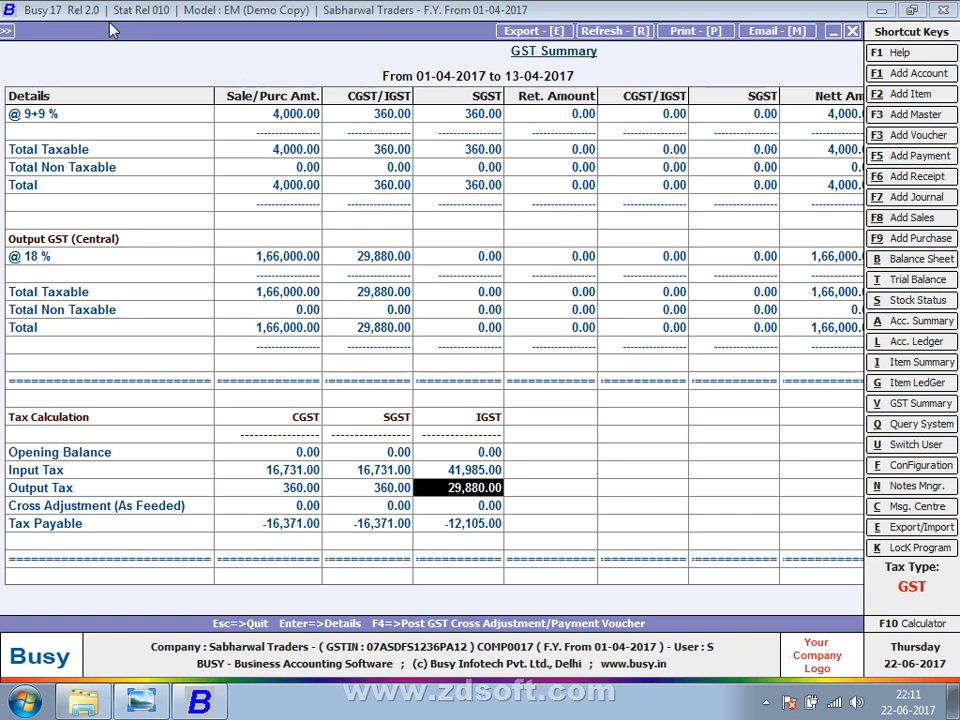
# Check the Tax Payable CGST/SGST figures (-16,371.00), then close the GST Summary report.
pyautogui.press('Left')
pyautogui.press('Left')
pyautogui.press('Down')
pyautogui.press('Down')
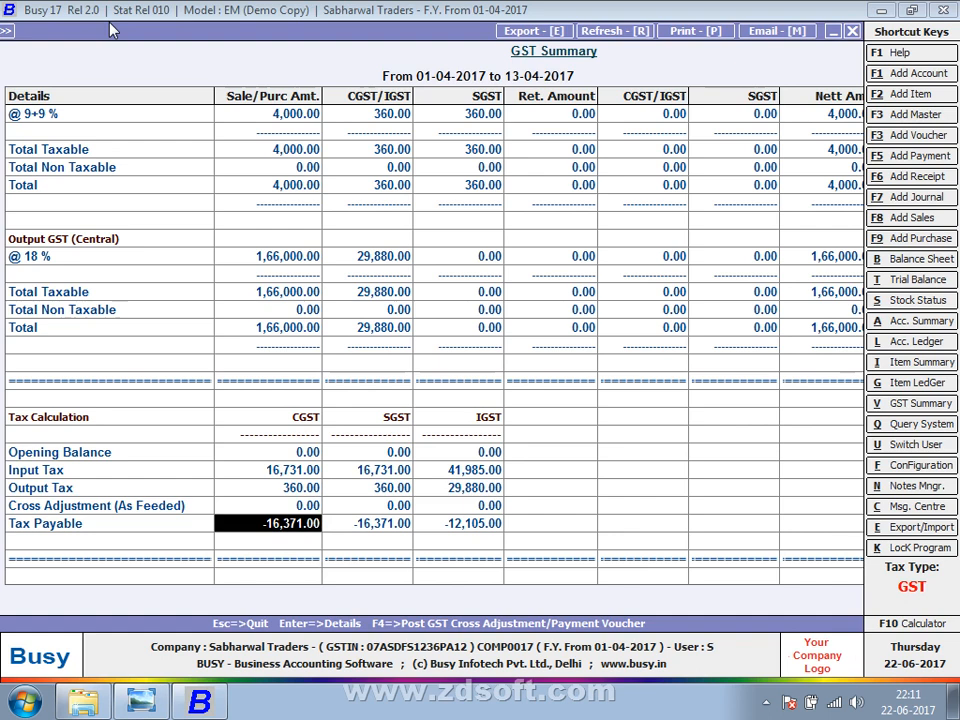
pyautogui.press('Right')
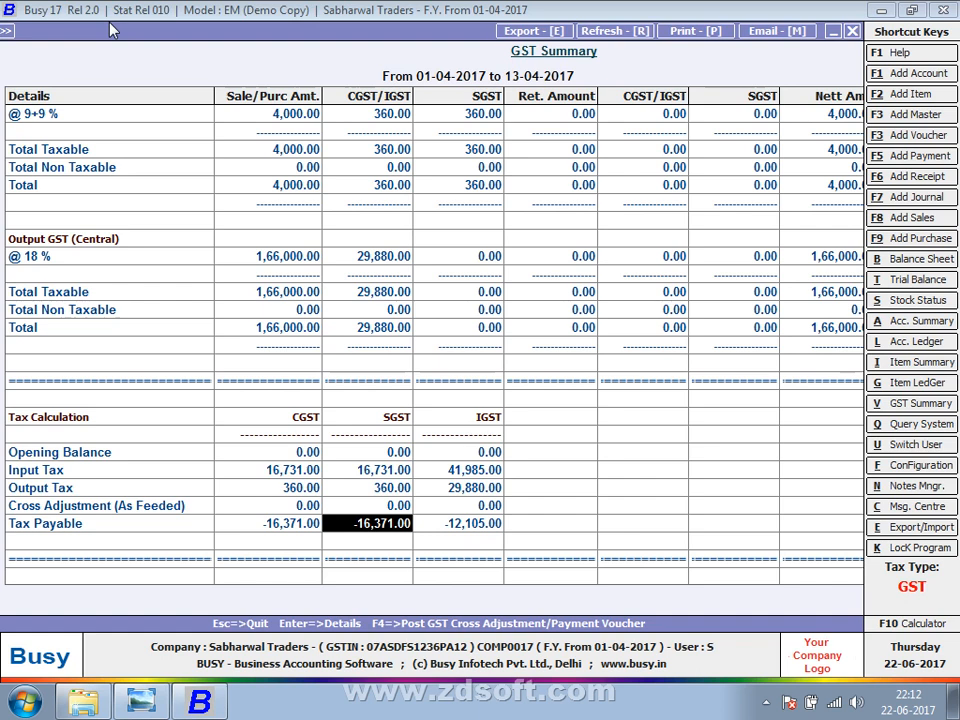
pyautogui.press('Left')
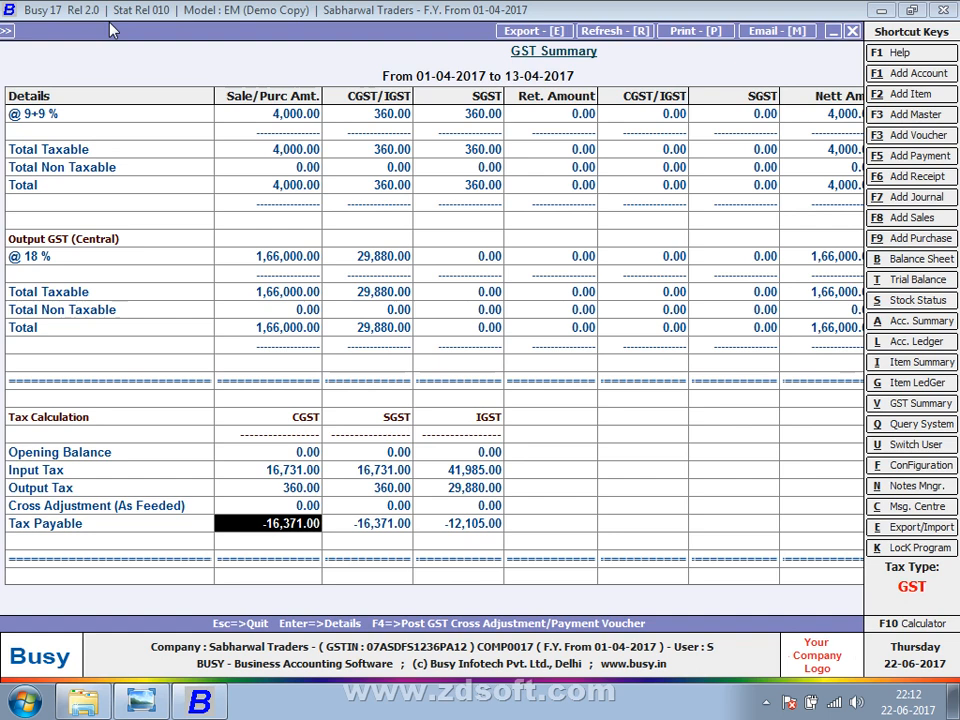
pyautogui.press('Right')
pyautogui.press('Right')
pyautogui.press('Right')
pyautogui.press('Right')
pyautogui.press('Right')
pyautogui.press('Right')
pyautogui.press('Right')
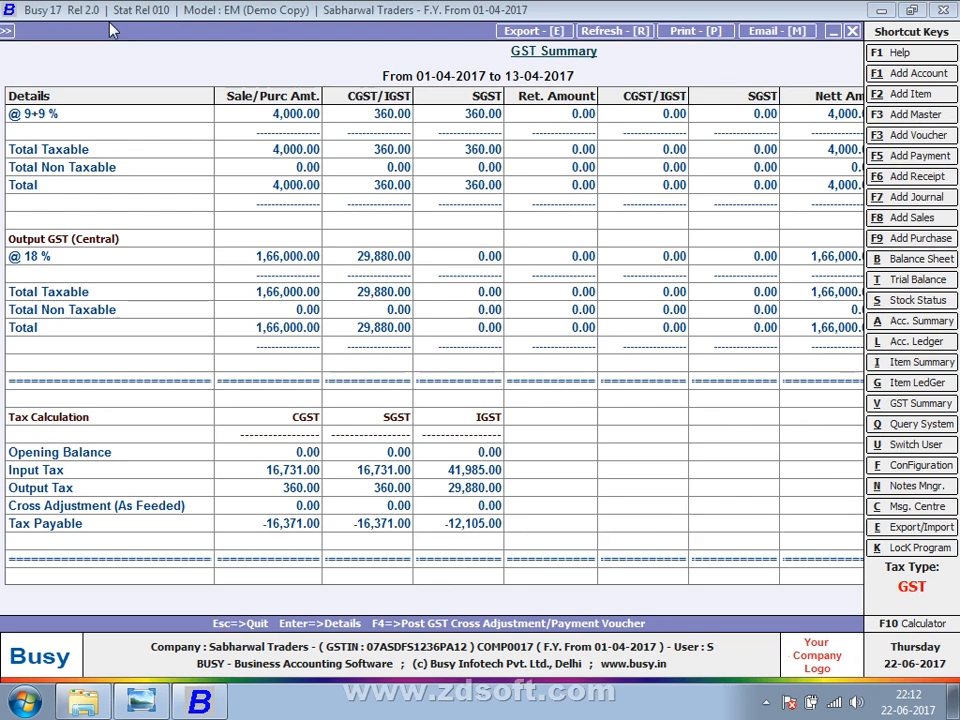
pyautogui.press('Escape')
pyautogui.press('Escape')
pyautogui.press('Escape')
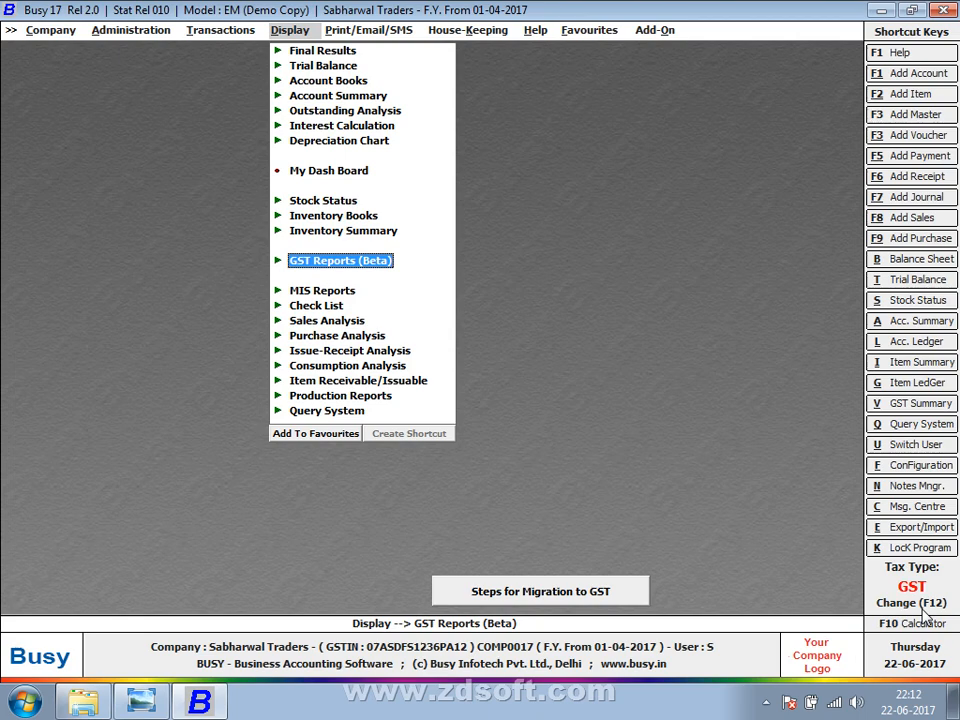
# Rerun the GST Summary with the ending date changed to 30-06-2017.
pyautogui.press('Return')
pyautogui.press('Return')
pyautogui.press('Return')
pyautogui.press('Return')
pyautogui.press('Return')
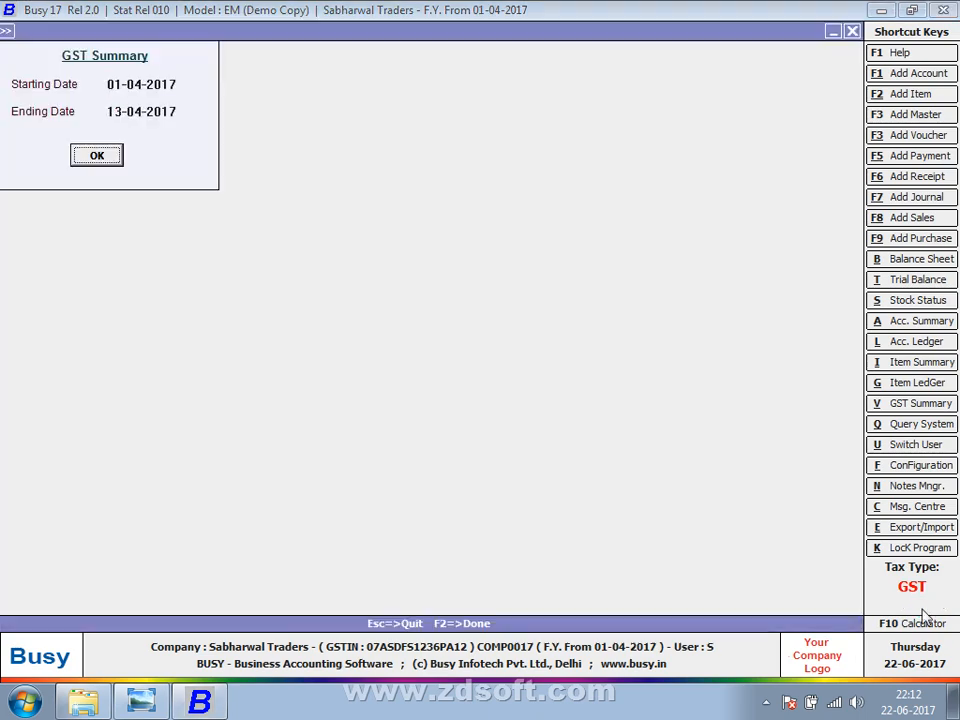
pyautogui.press('Up')
pyautogui.write('30-6')
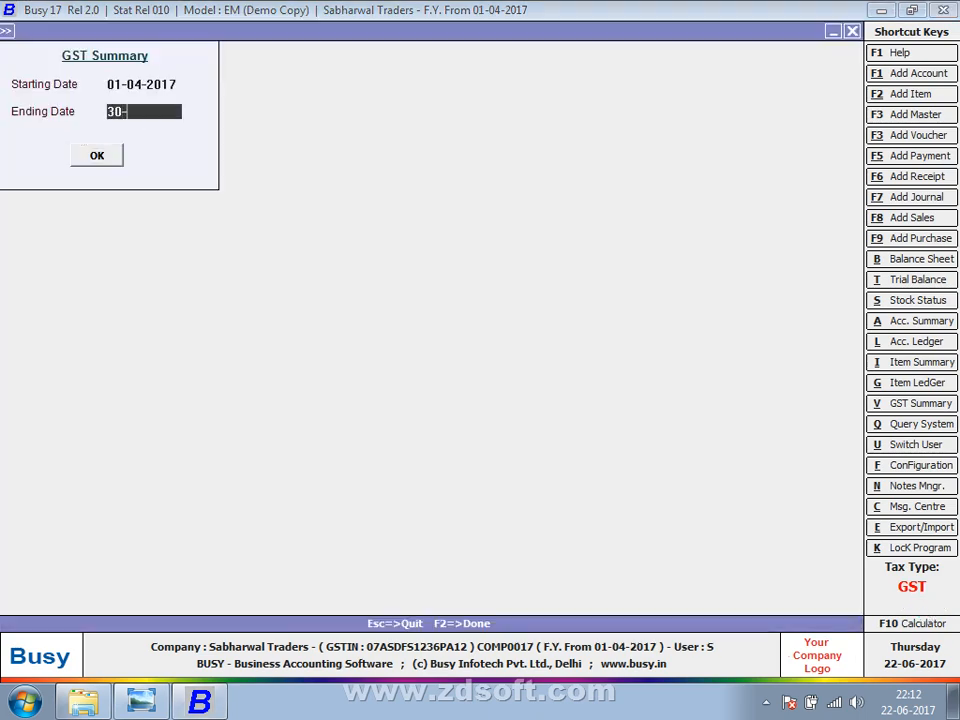
pyautogui.press('Return')
pyautogui.press('Return')
# Scroll down to the Tax Payable and Cross Adjustment (As Feeded) lines.
pyautogui.press('Down')
pyautogui.press('Down')
pyautogui.press('Down')
pyautogui.press('Down')
pyautogui.press('Down')
pyautogui.press('Down')
pyautogui.press('Down')
pyautogui.press('Down')
pyautogui.press('Down')
pyautogui.press('Down')
pyautogui.press('Down')
pyautogui.press('Down')
pyautogui.press('Down')
pyautogui.press('Down')
pyautogui.press('Down')
pyautogui.press('Down')
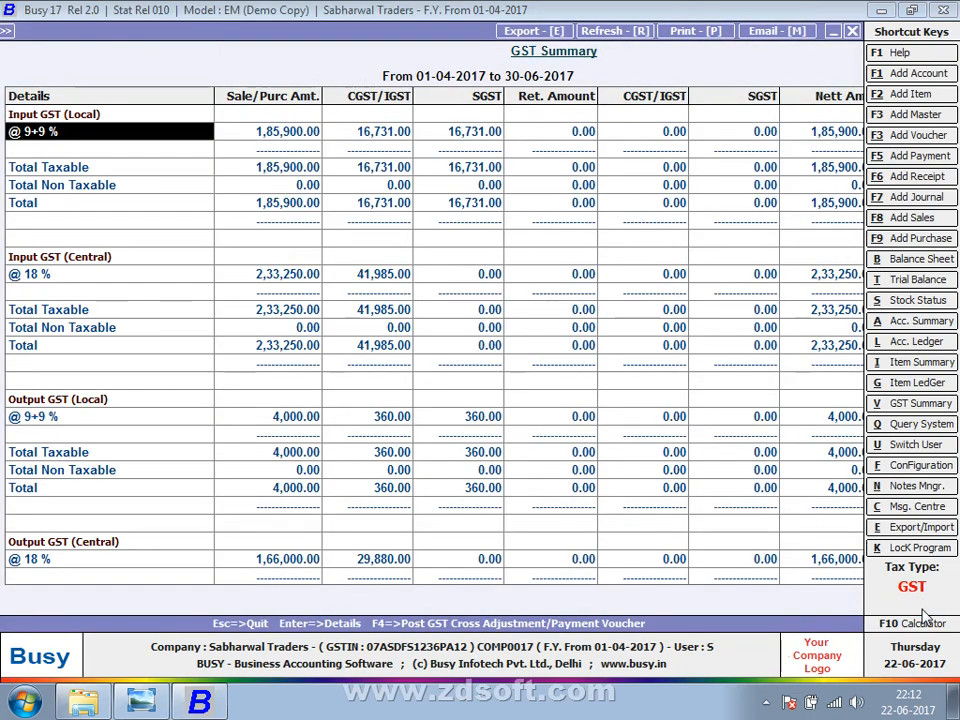
pyautogui.press('Down')
pyautogui.press('Down')
pyautogui.press('Down')
pyautogui.press('Down')
pyautogui.press('Down')
pyautogui.press('Down')
pyautogui.press('Down')
pyautogui.press('Down')
pyautogui.press('Down')
pyautogui.press('Down')
pyautogui.press('Down')
pyautogui.press('Down')
pyautogui.press('Down')
pyautogui.press('Down')
pyautogui.press('Down')
pyautogui.press('Down')
pyautogui.press('Down')
pyautogui.press('Down')
pyautogui.press('Down')
pyautogui.press('Down')
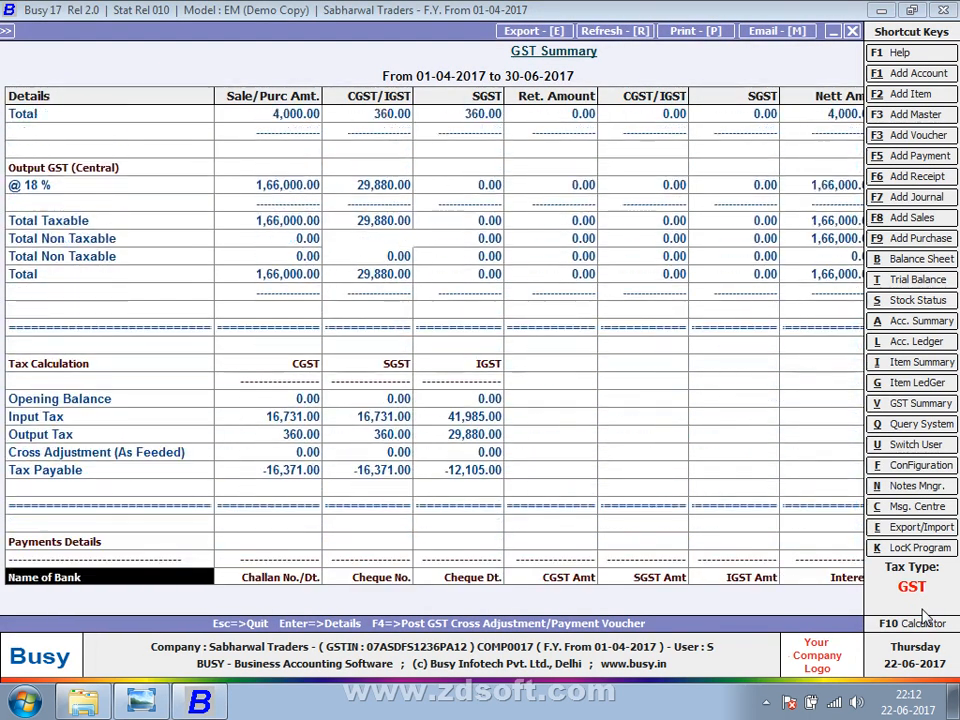
pyautogui.press('Down')
pyautogui.press('Up')
pyautogui.press('Up')
pyautogui.press('Up')
pyautogui.press('Up')
pyautogui.press('Up')
pyautogui.press('Up')
pyautogui.press('Up')
pyautogui.press('Up')
pyautogui.press('Up')
pyautogui.press('Up')
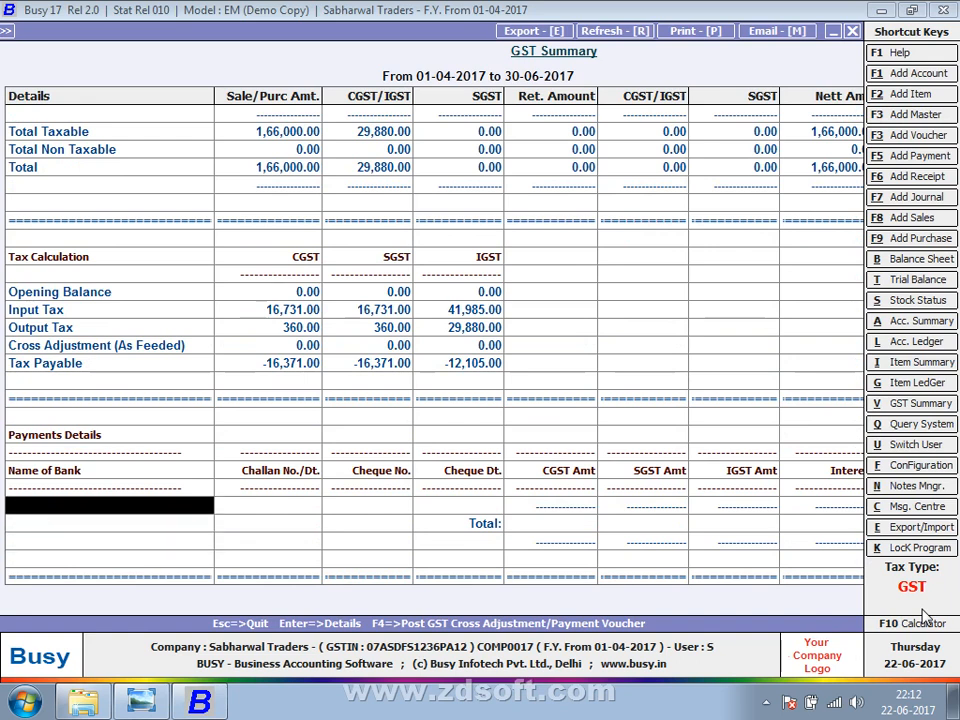
pyautogui.press('Up')
pyautogui.press('Up')
pyautogui.press('Up')
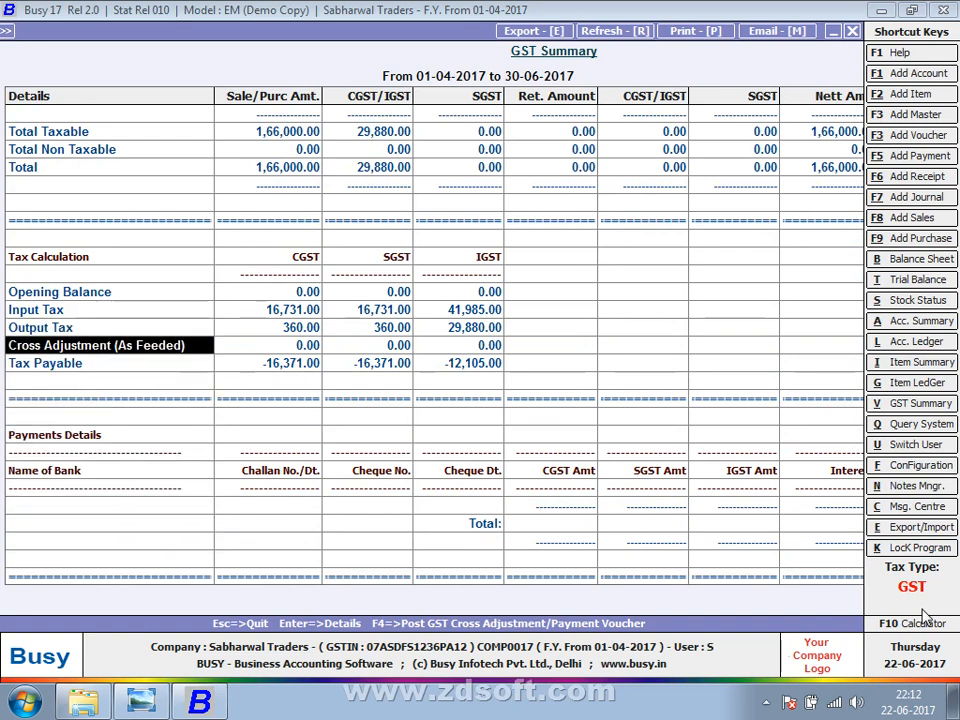
pyautogui.press('Down')
pyautogui.press('Down')
pyautogui.press('Up')
pyautogui.press('Up')
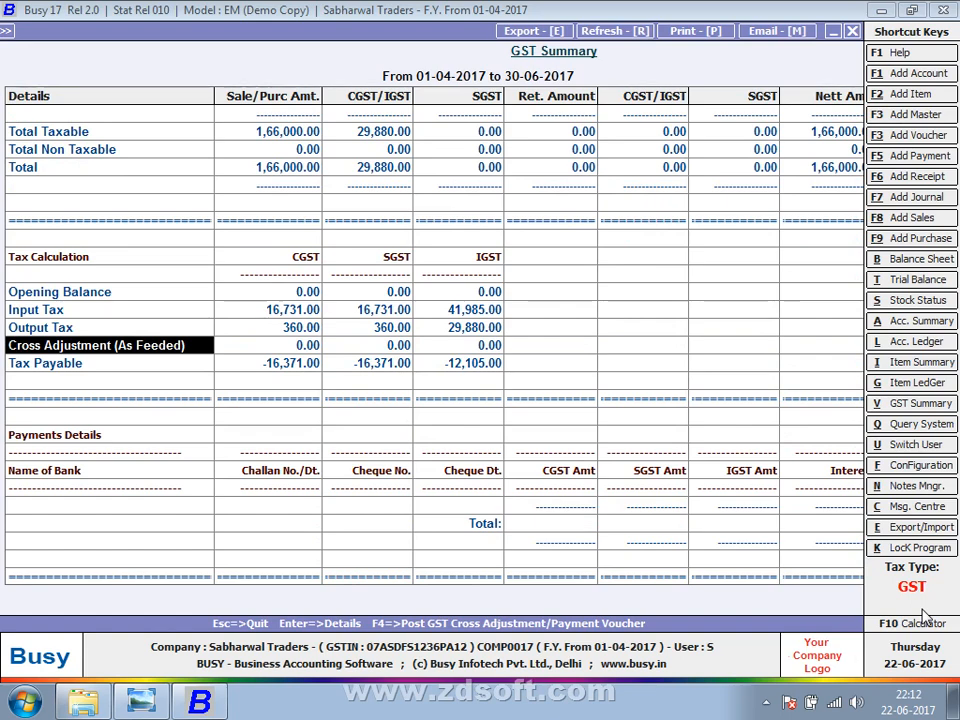
# Open a cross adjustment journal voucher with F4, then quit it without saving.
pyautogui.press('F4')
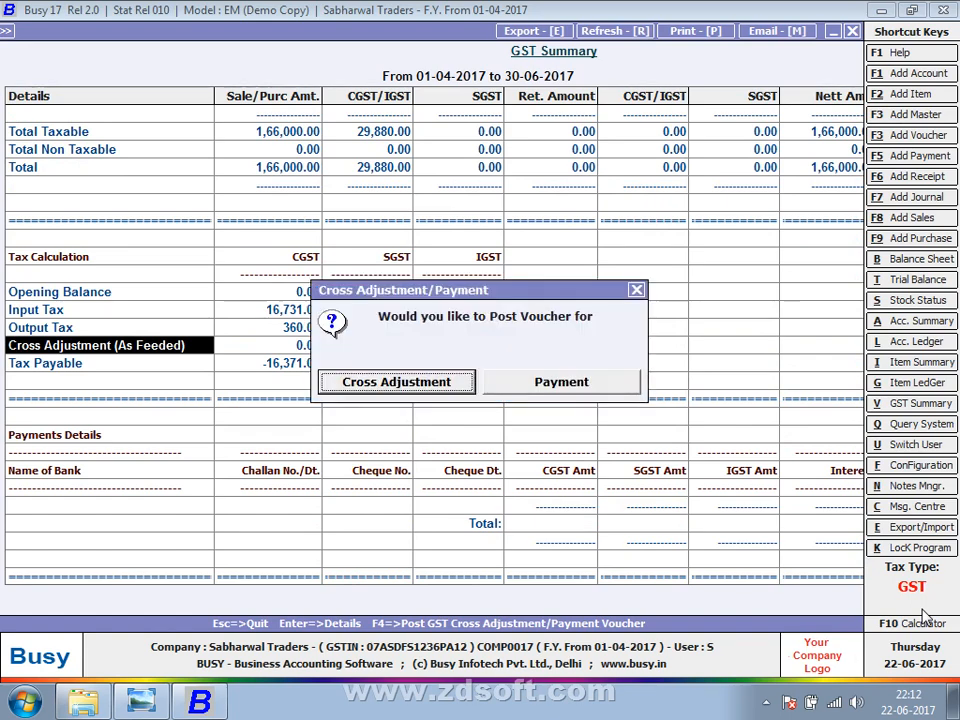
pyautogui.press('Return')
pyautogui.press('Return')
pyautogui.press('Return')
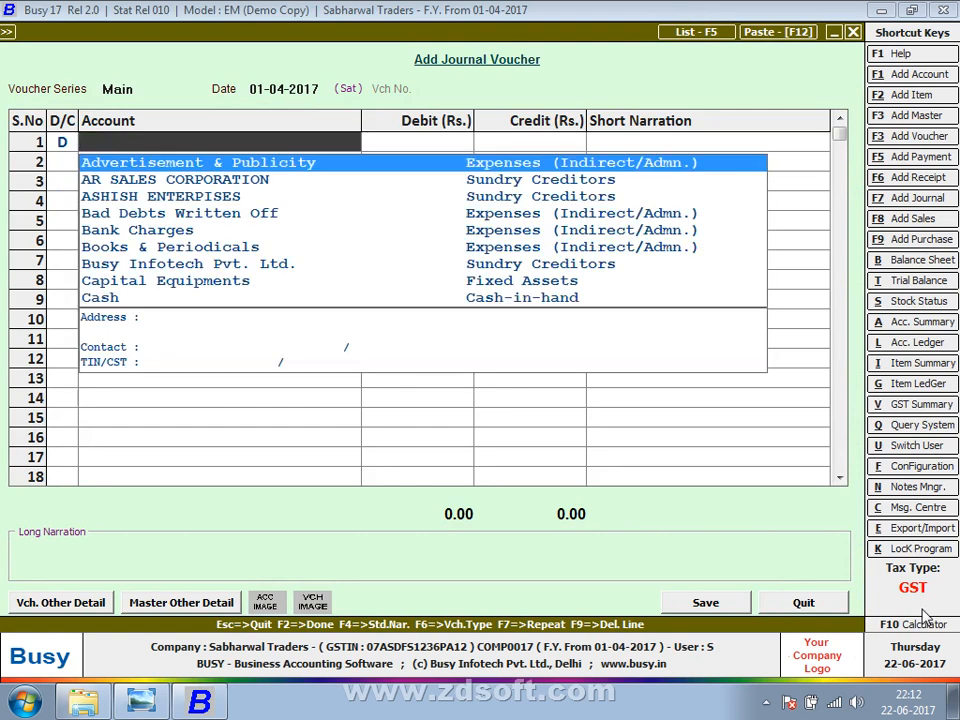
pyautogui.press('Escape')
pyautogui.press('Escape')
pyautogui.press('y')
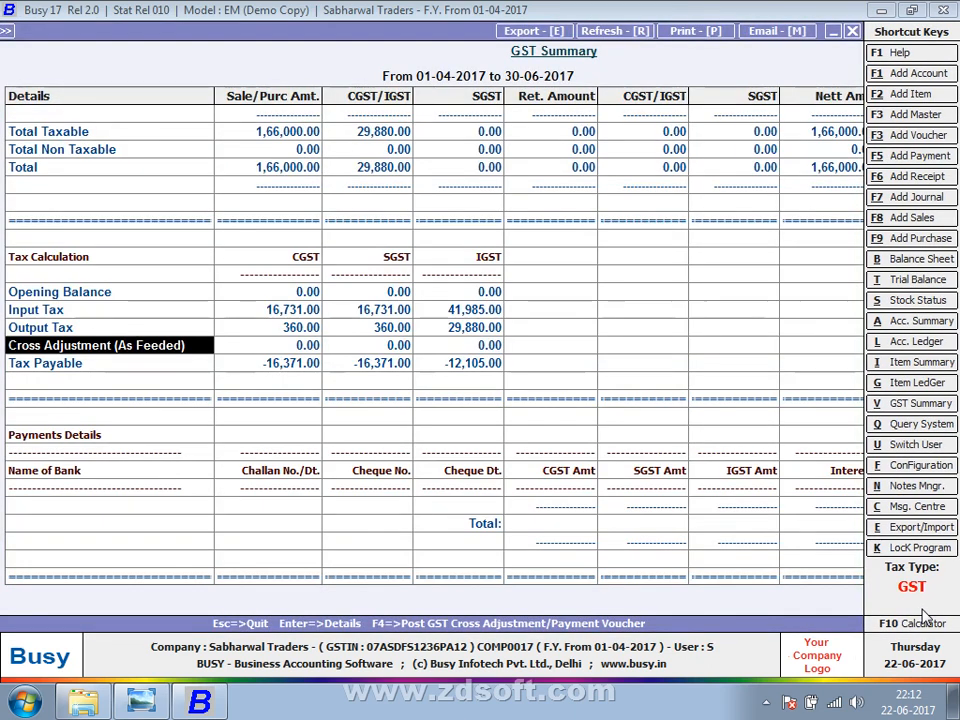
# Compare the Payment option in the F4 choice, then open a Cross Adjustment journal voucher again.
pyautogui.press('F4')
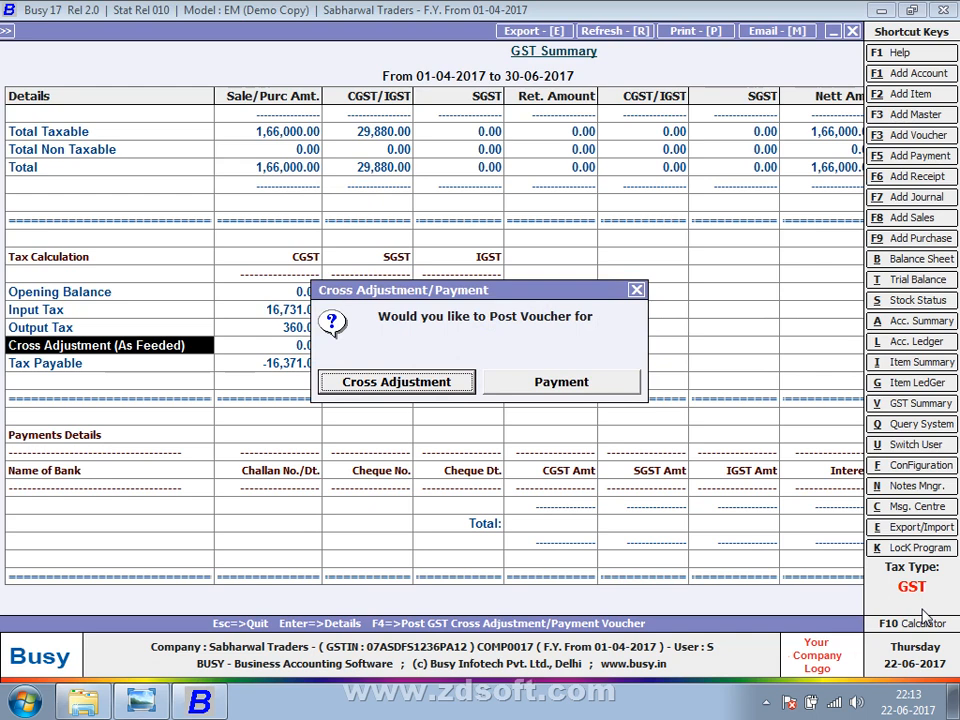
pyautogui.press('Right')
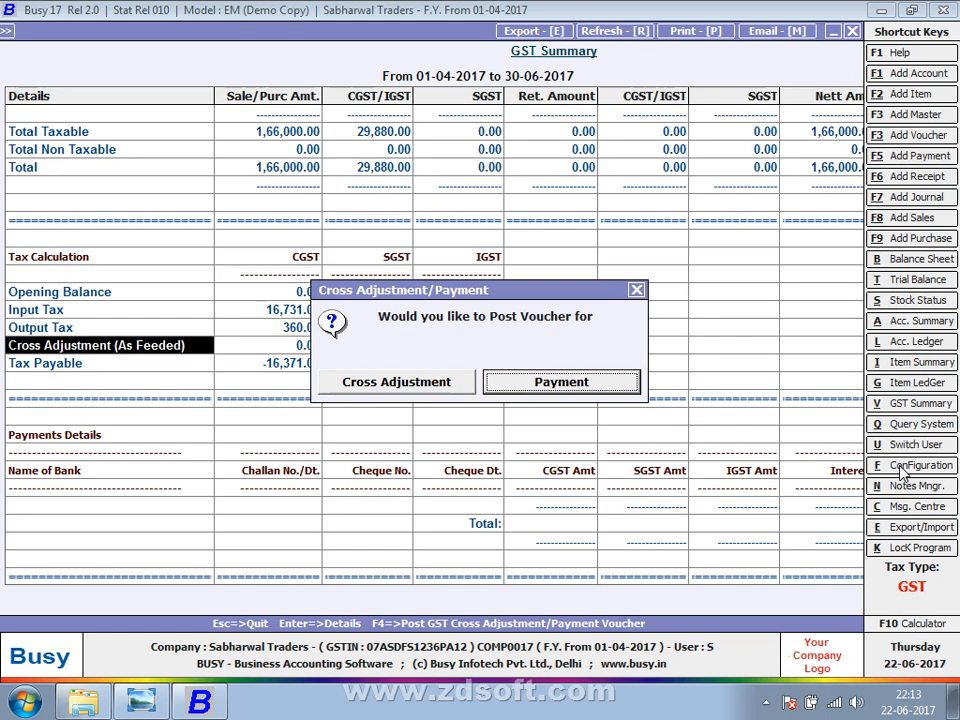
pyautogui.press('Left')
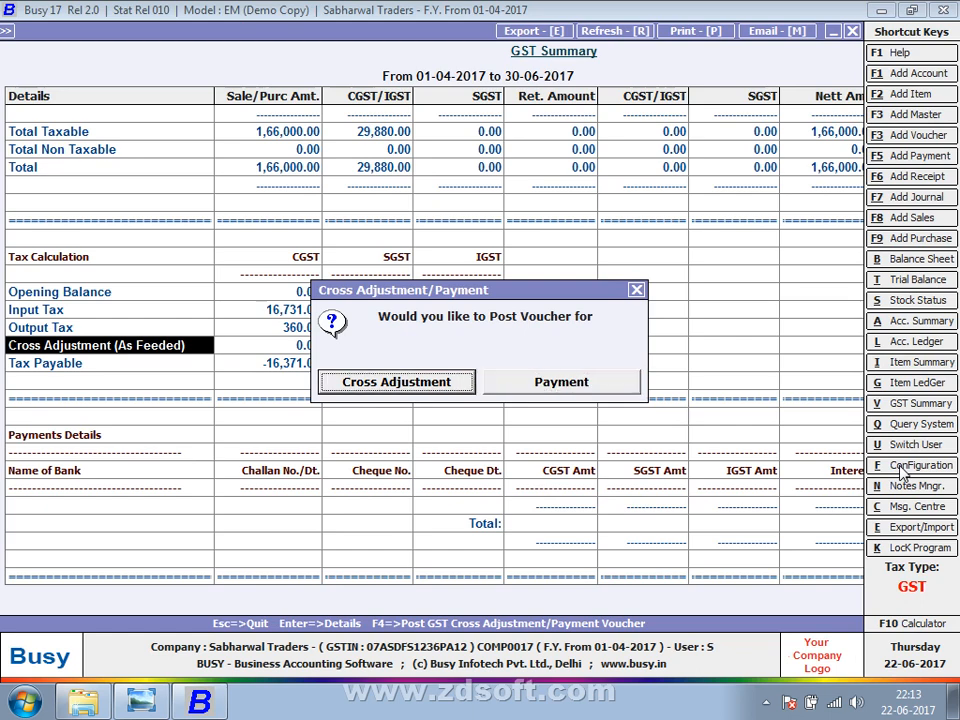
pyautogui.press('Return')
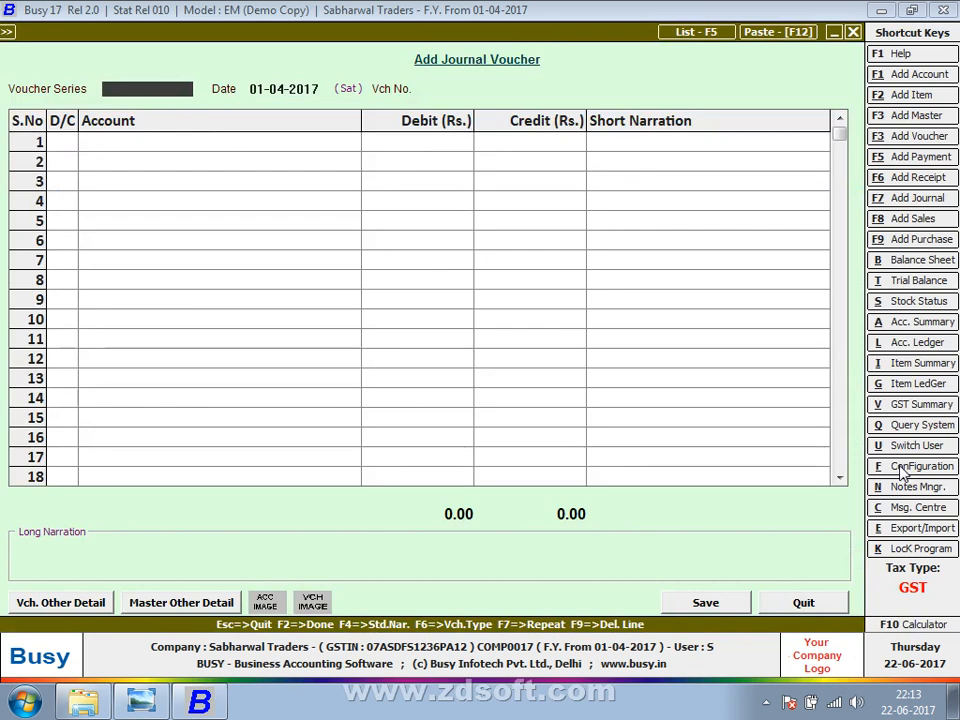
# Accept the voucher series and date and enter CGST as the debit account.
pyautogui.press('Return')
pyautogui.press('Return')
pyautogui.press('Return')
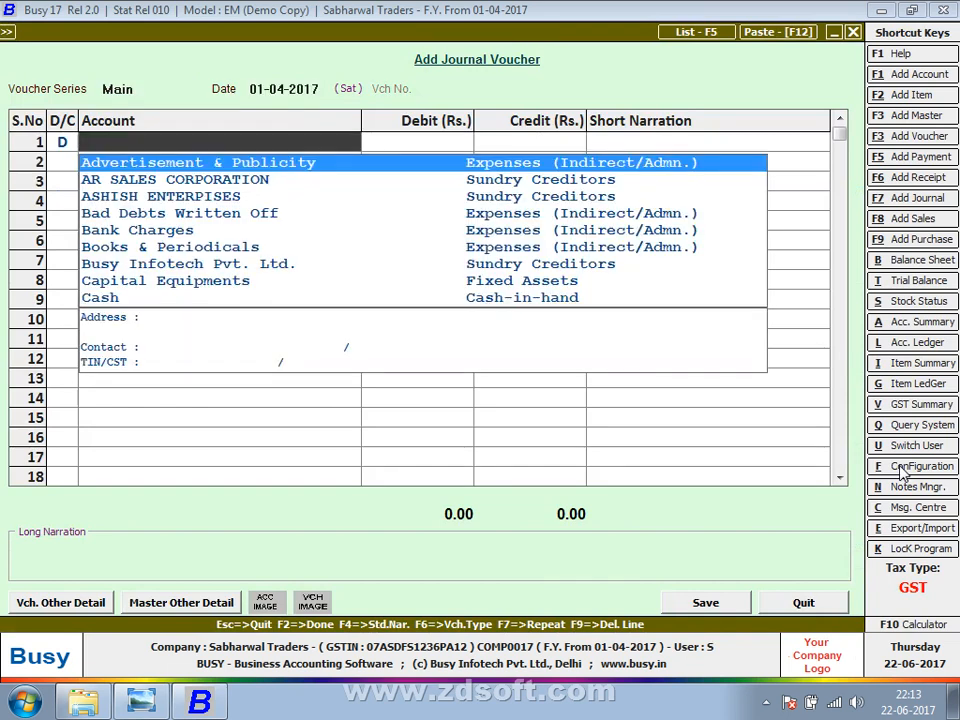
pyautogui.write('CG')
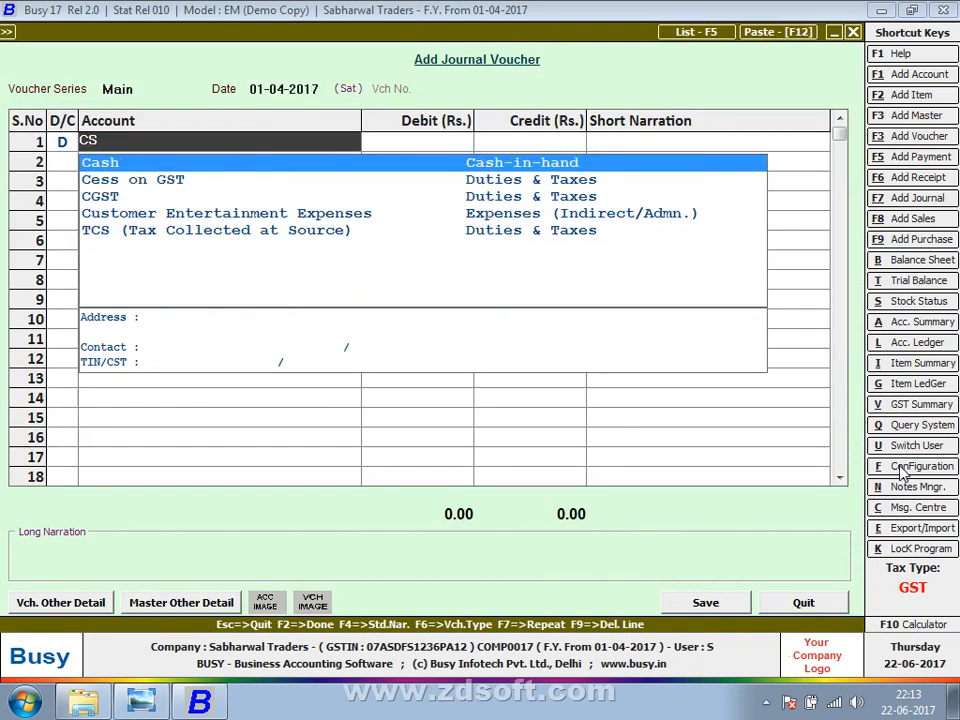
pyautogui.press('Down')
pyautogui.press('Down')
pyautogui.press('Return')
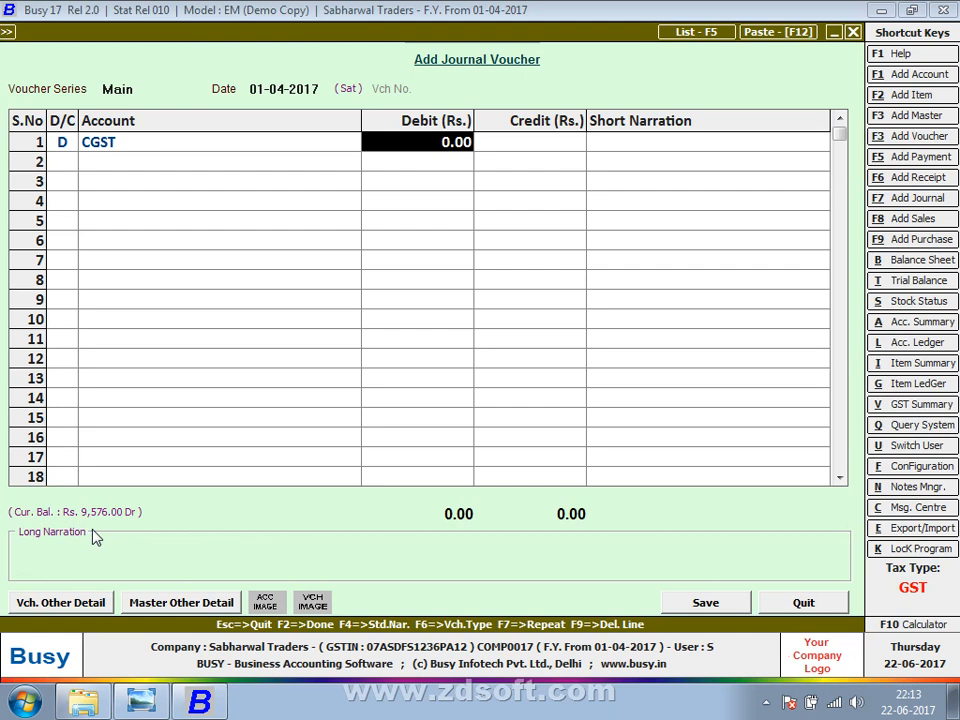
# Quit the journal voucher unsaved and go back to the Output Tax IGST figure.
pyautogui.press('Escape')
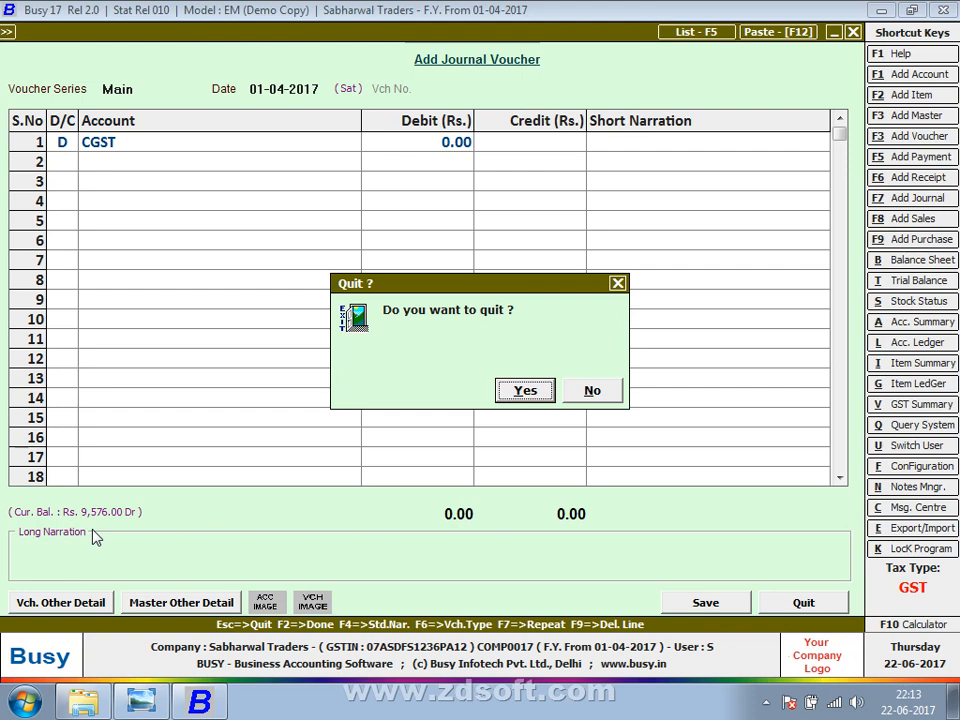
pyautogui.press('Return')
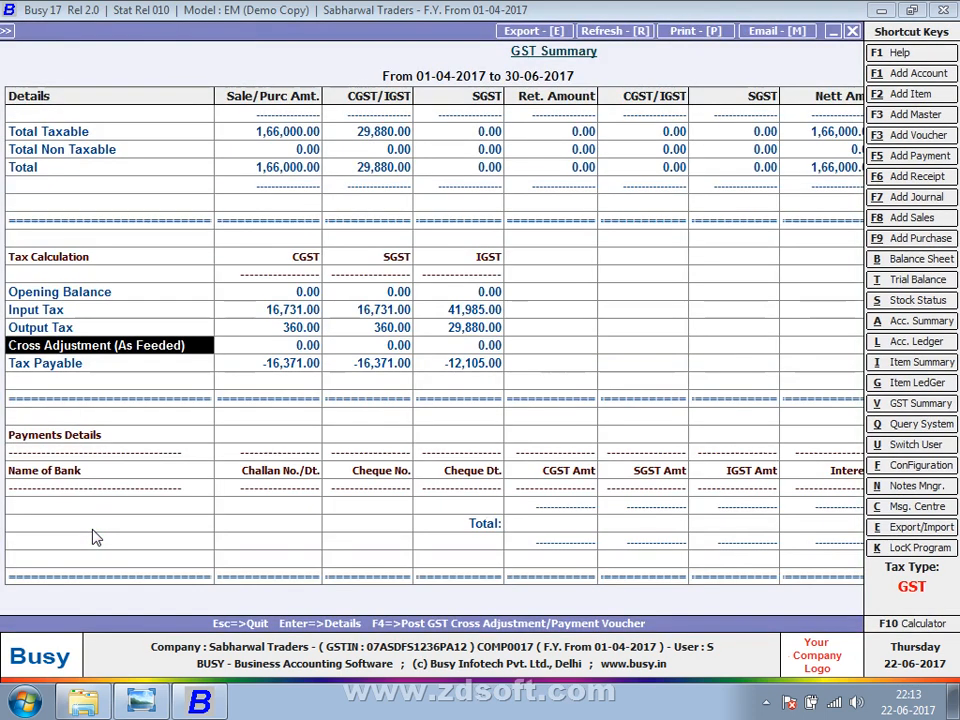
pyautogui.press('Up')
pyautogui.press('Right')
pyautogui.press('Right')
pyautogui.press('Right')
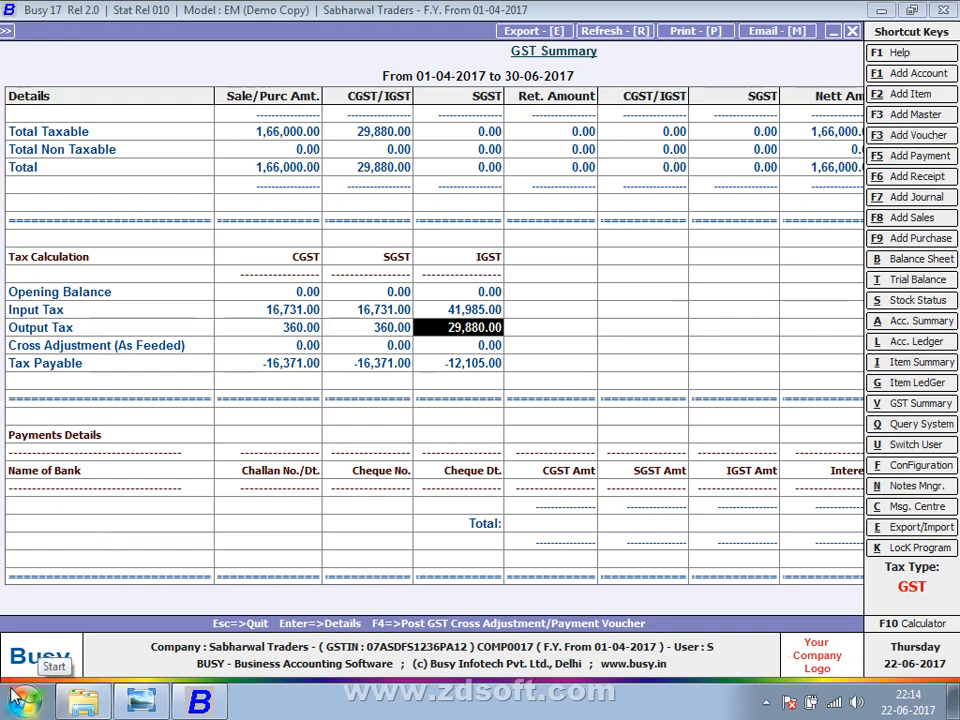
# Close the GST Summary and move from the GST Reports list to the Transactions menu.
pyautogui.press('Escape')
pyautogui.press('Escape')
pyautogui.press('Escape')
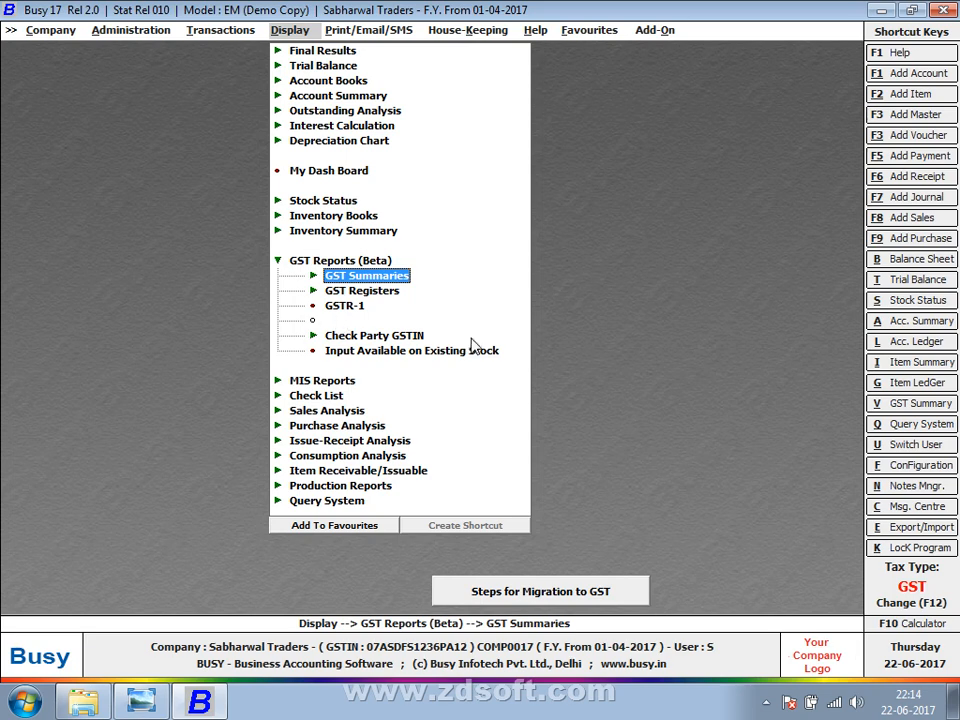
pyautogui.press('Down')
pyautogui.press('Down')
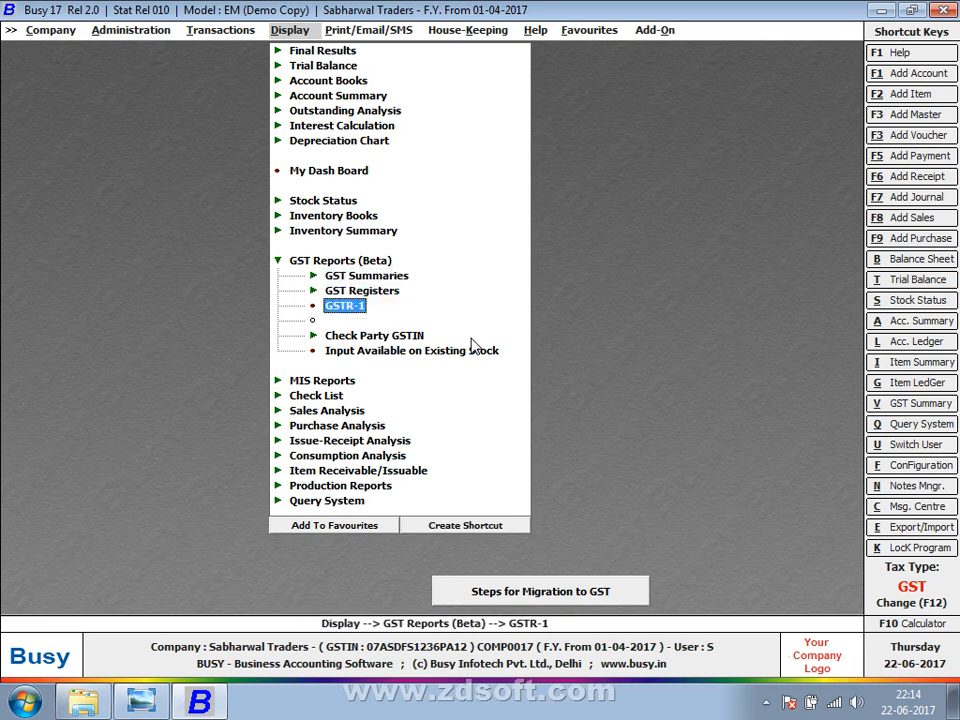
pyautogui.press('Up')
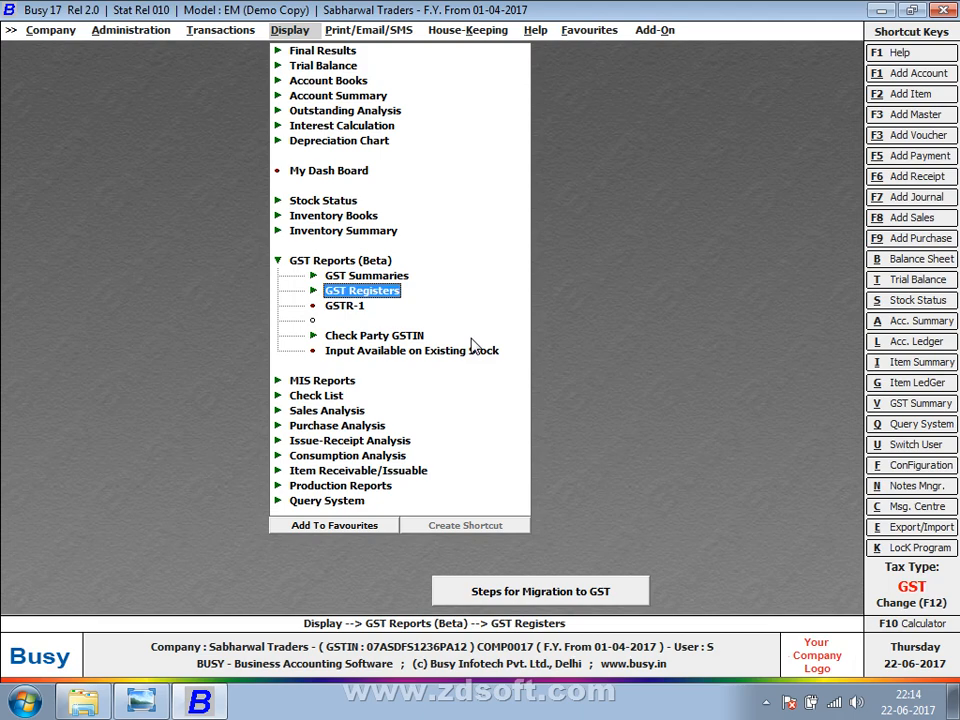
pyautogui.press('Left')
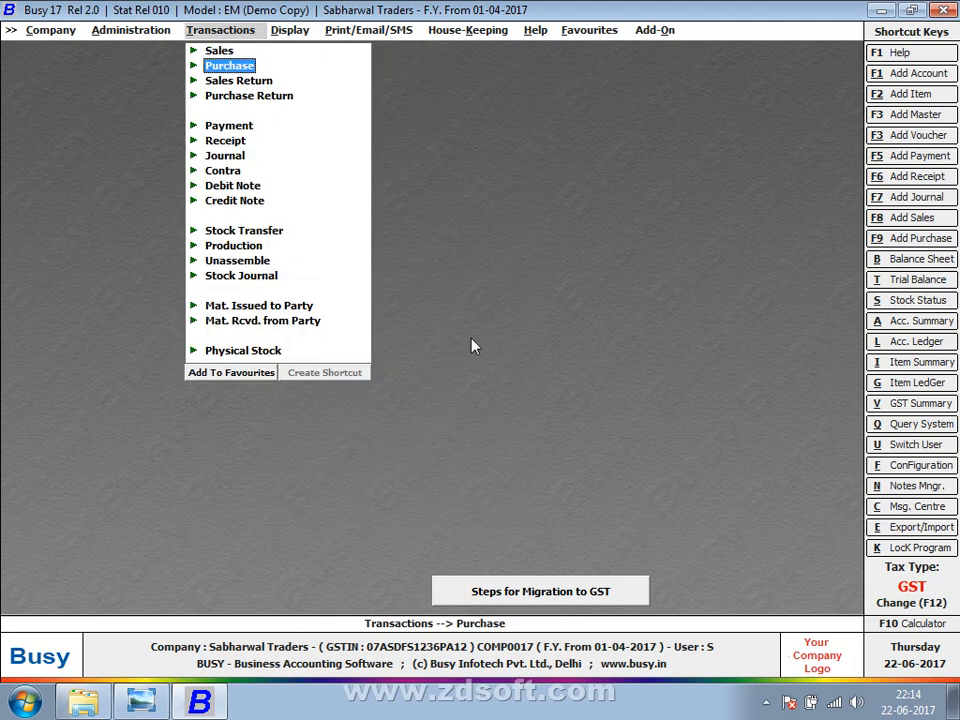
# Start a new purchase voucher in the Main series dated 05-04-2017.
pyautogui.press('Up')
pyautogui.press('Down')
pyautogui.press('Return')
pyautogui.press('Return')
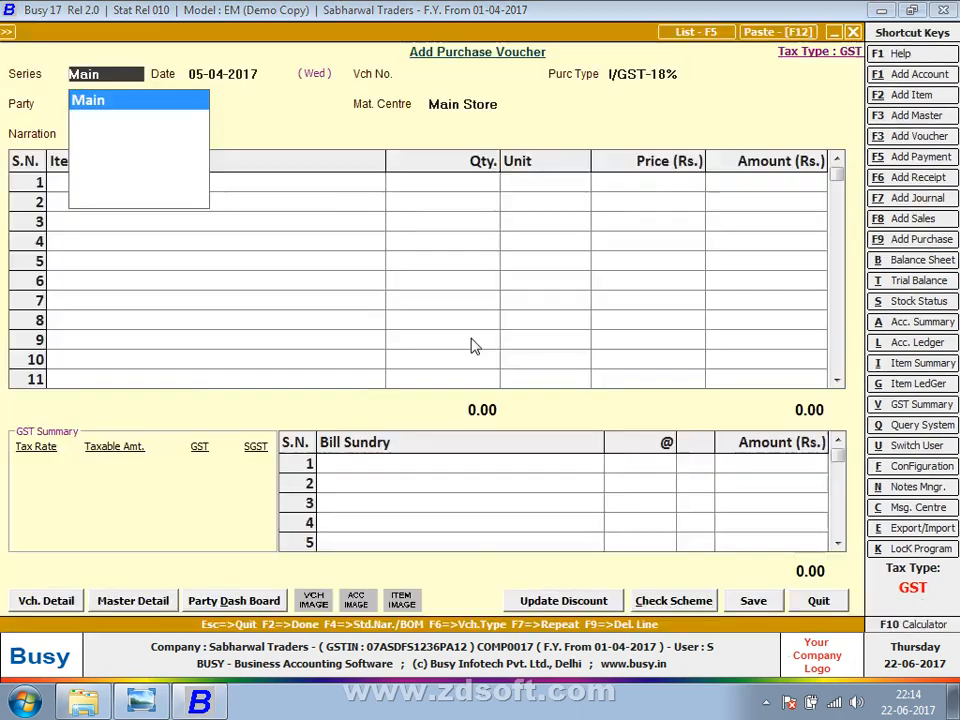
pyautogui.press('Return')
pyautogui.press('Return')
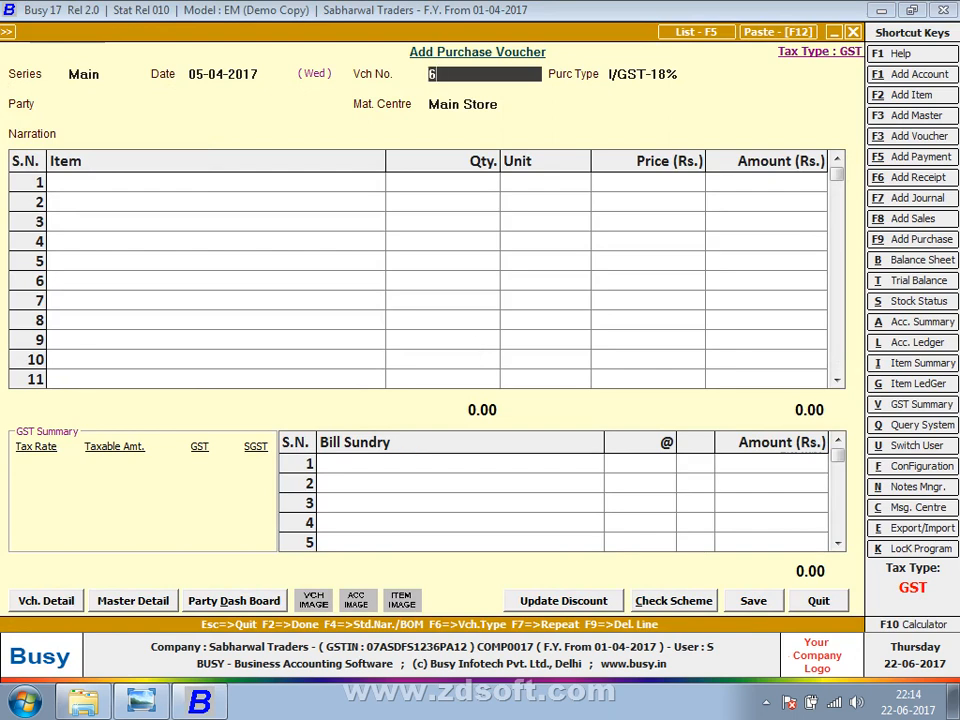
pyautogui.press('Return')
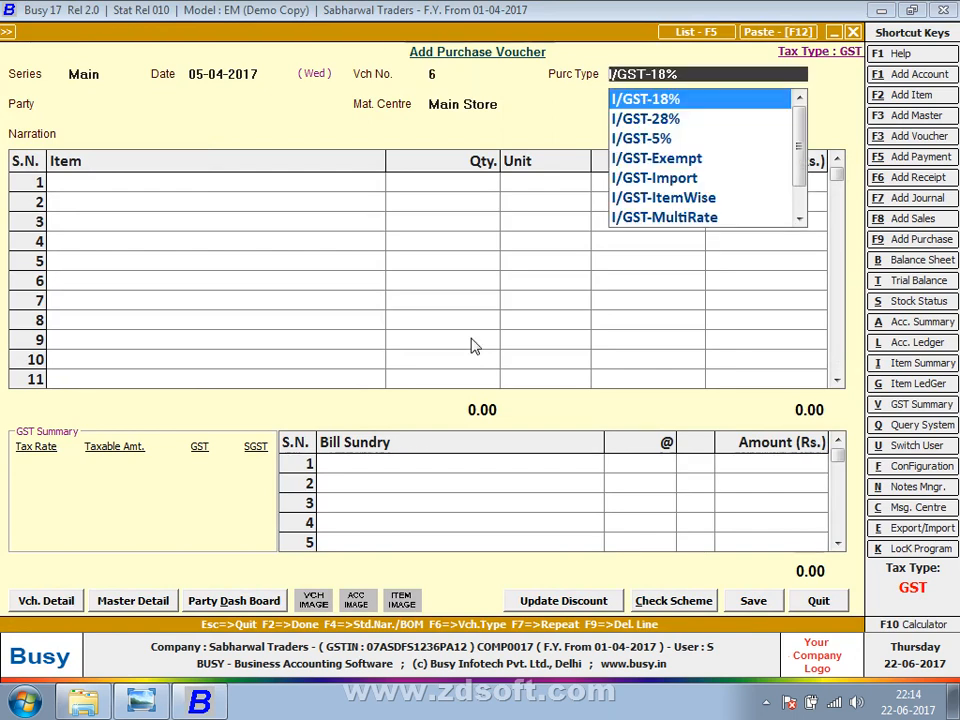
# Browse the purchase types from I/GST-28% through I/GST-ZeroRated to L/GST-ZeroRated.
pyautogui.press('Down')
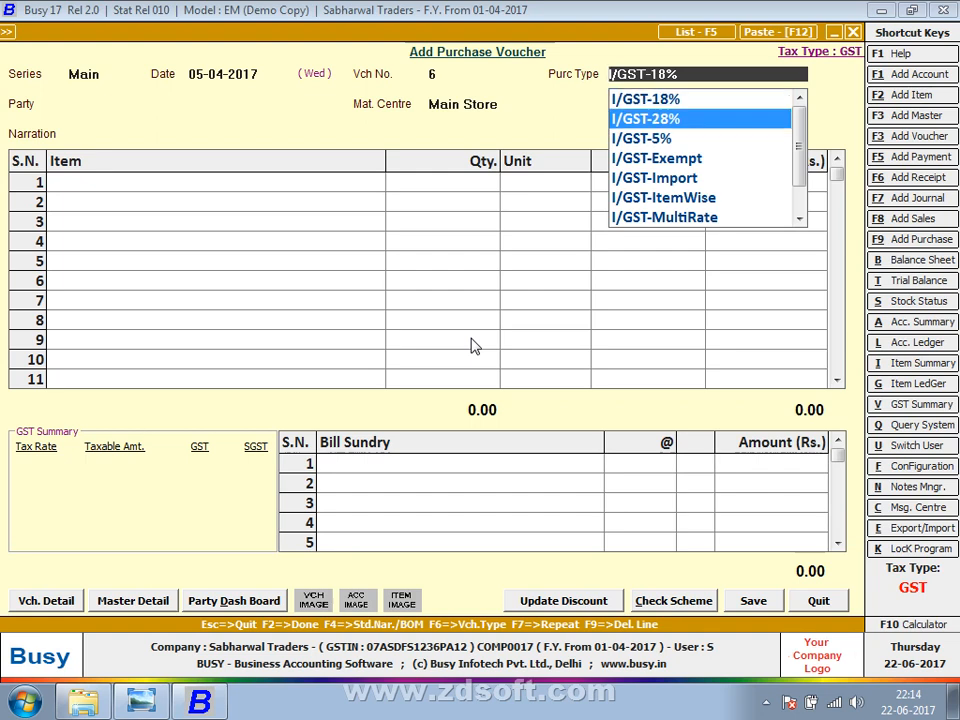
pyautogui.press('Down')
pyautogui.press('Down')
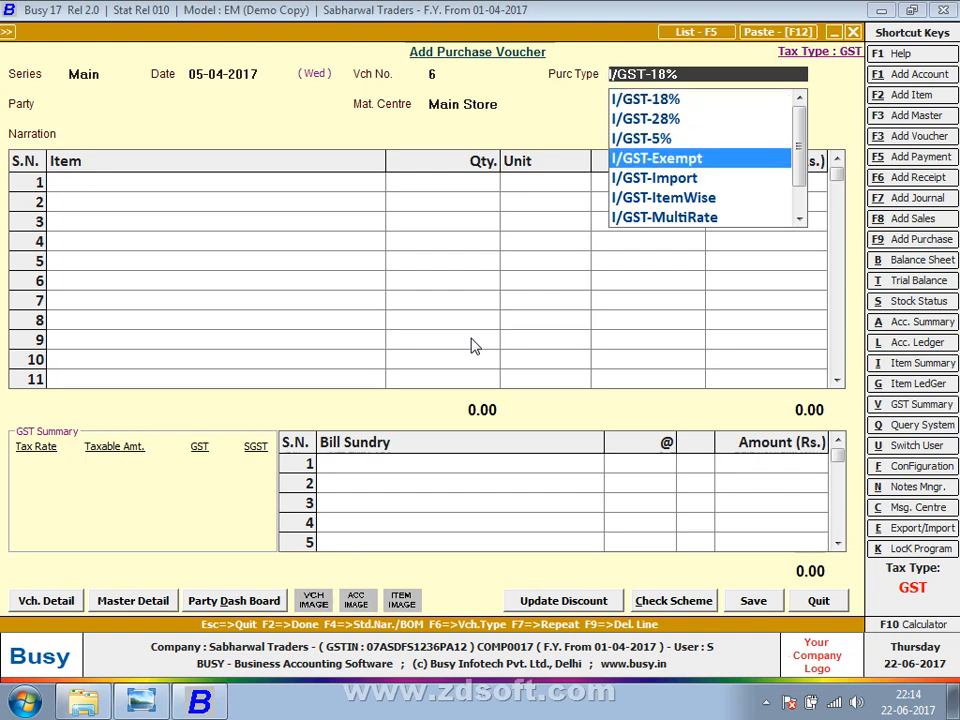
pyautogui.press('Down')
pyautogui.press('Down')
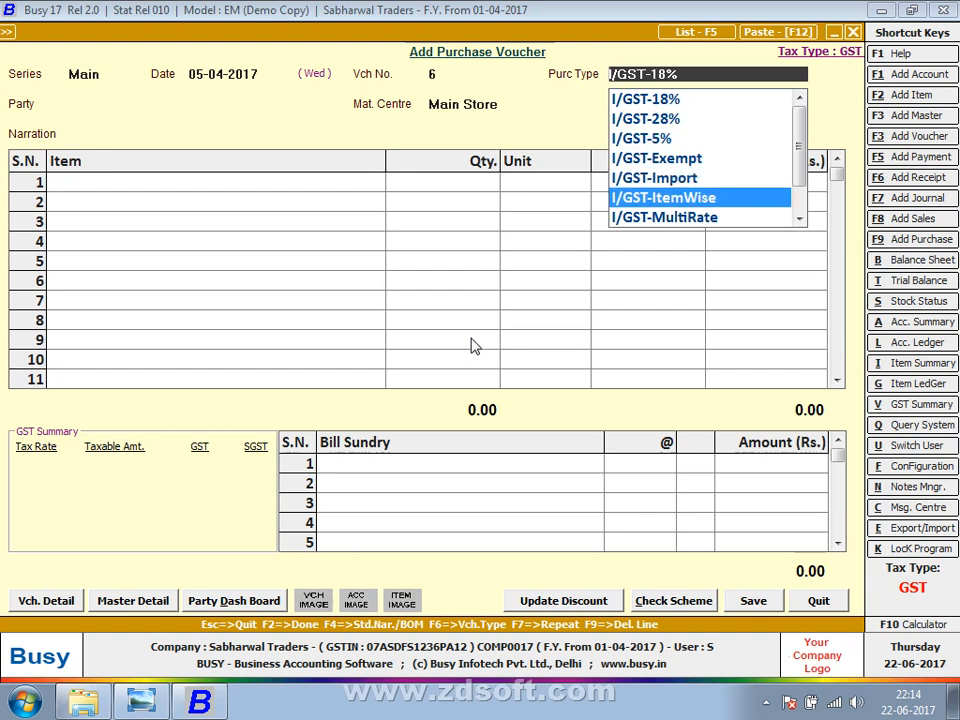
pyautogui.press('Down')
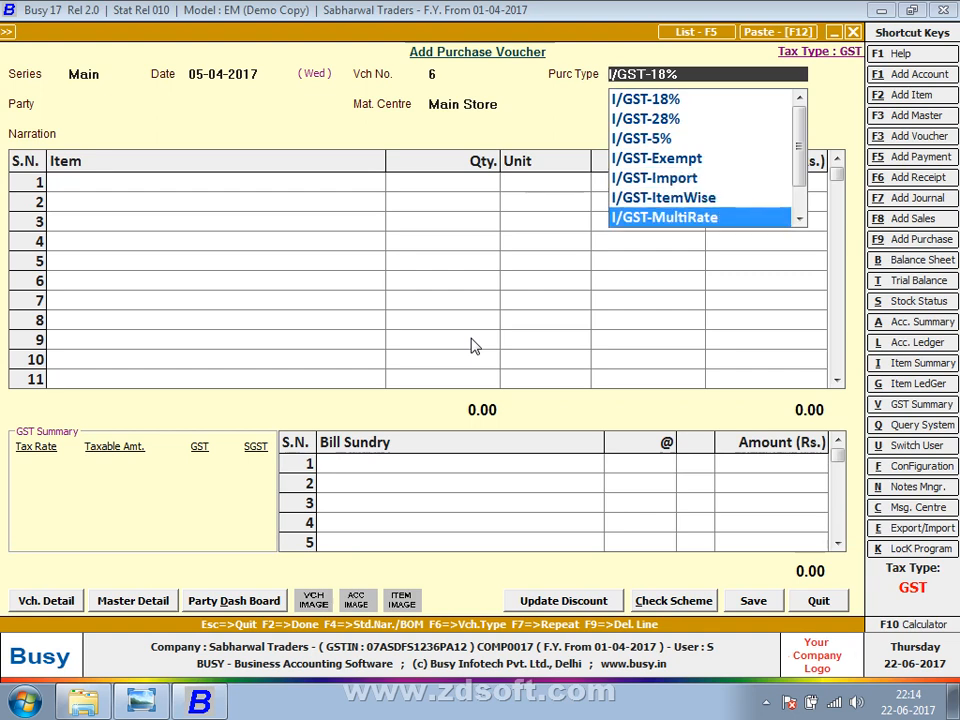
pyautogui.press('Down')
pyautogui.press('Down')
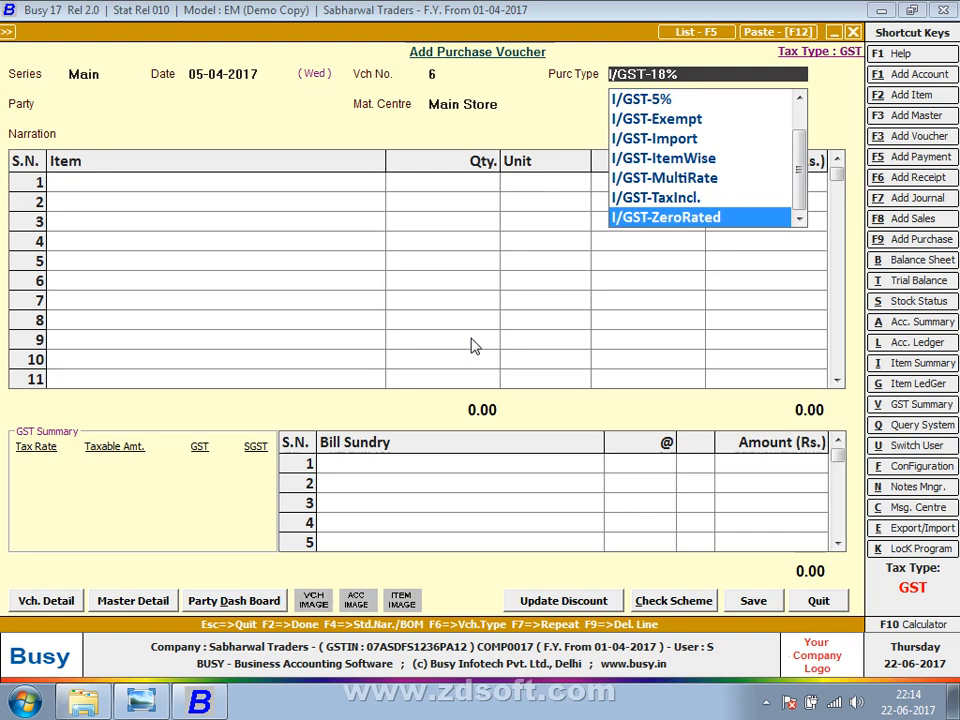
pyautogui.press('Down')
pyautogui.press('Down')
pyautogui.press('Down')
pyautogui.press('Down')
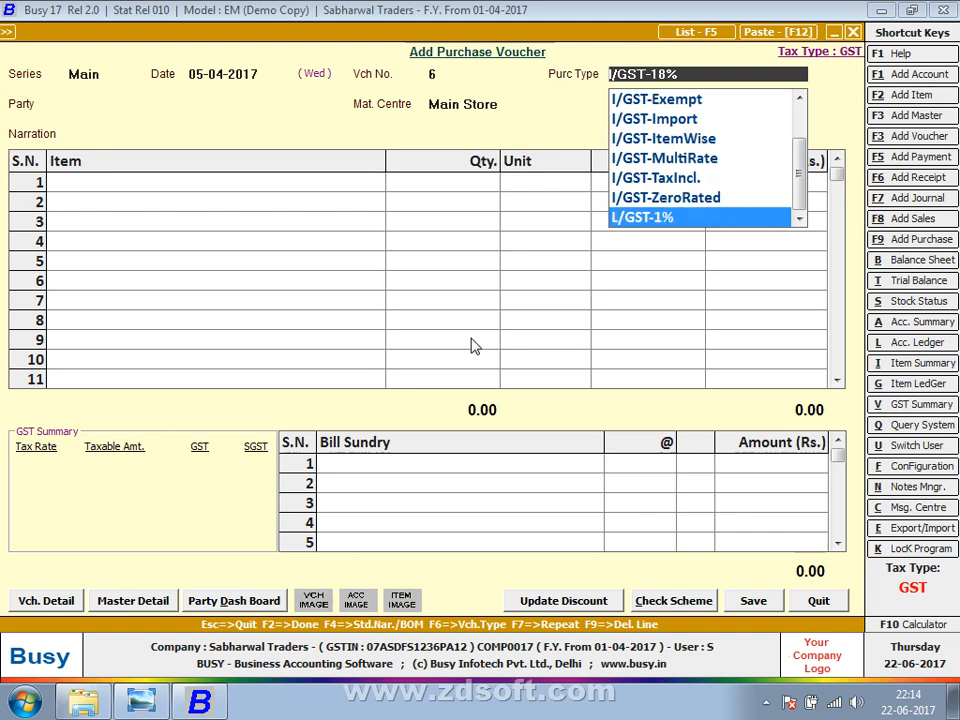
pyautogui.press('Down')
pyautogui.press('Down')
pyautogui.press('Down')
pyautogui.press('Down')
pyautogui.press('Down')
pyautogui.press('Down')
pyautogui.press('Down')
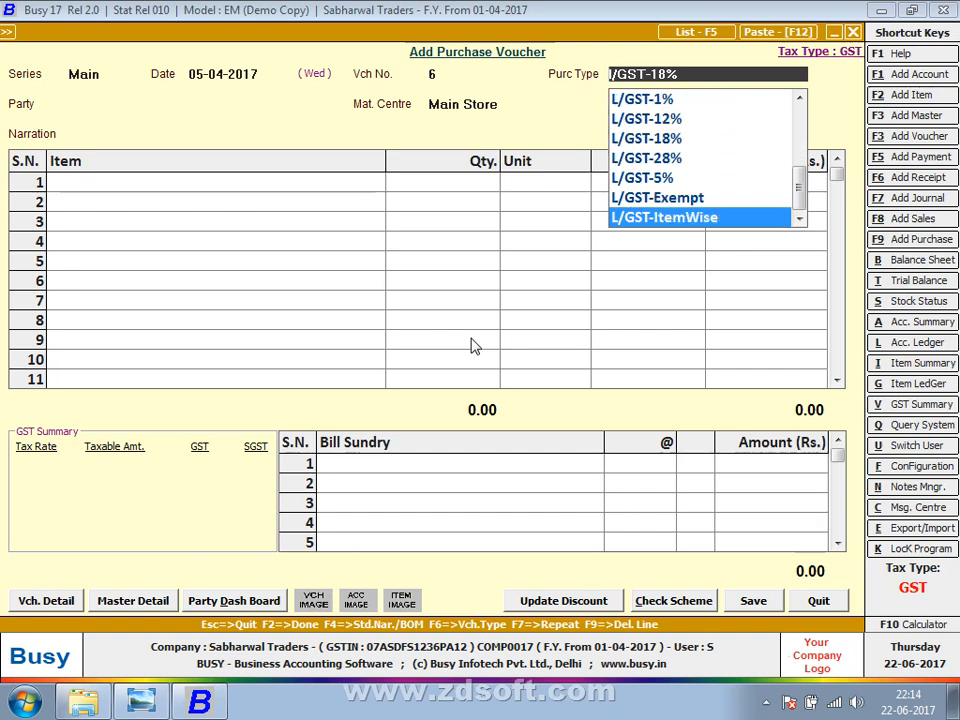
pyautogui.press('Down')
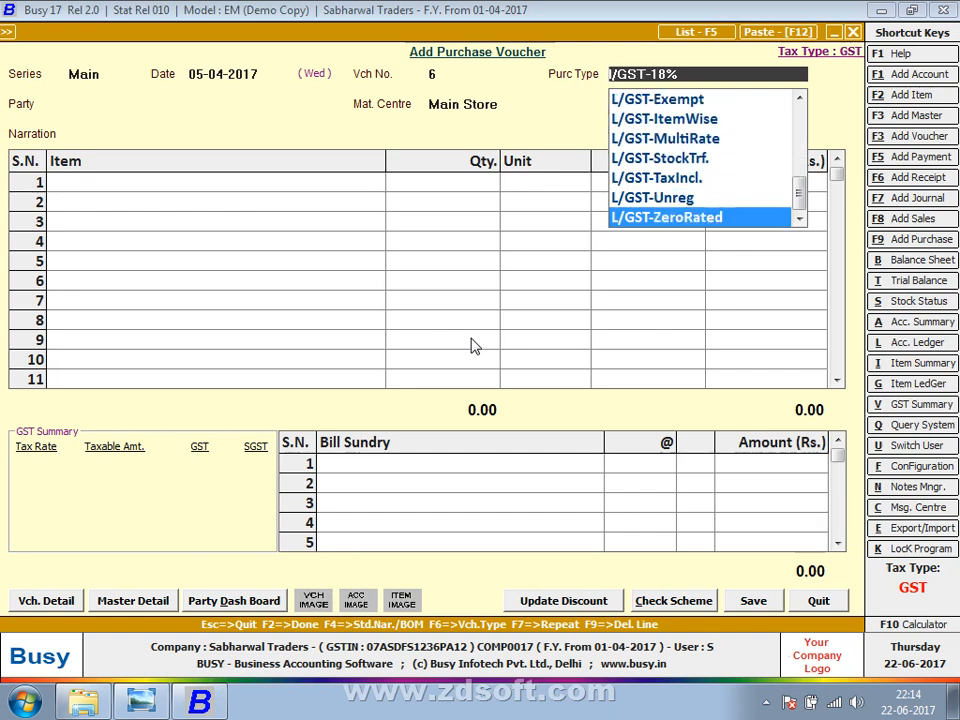
# Minimise to the Windows desktop and bring up the screen recorder controls.
pyautogui.press('super+d')
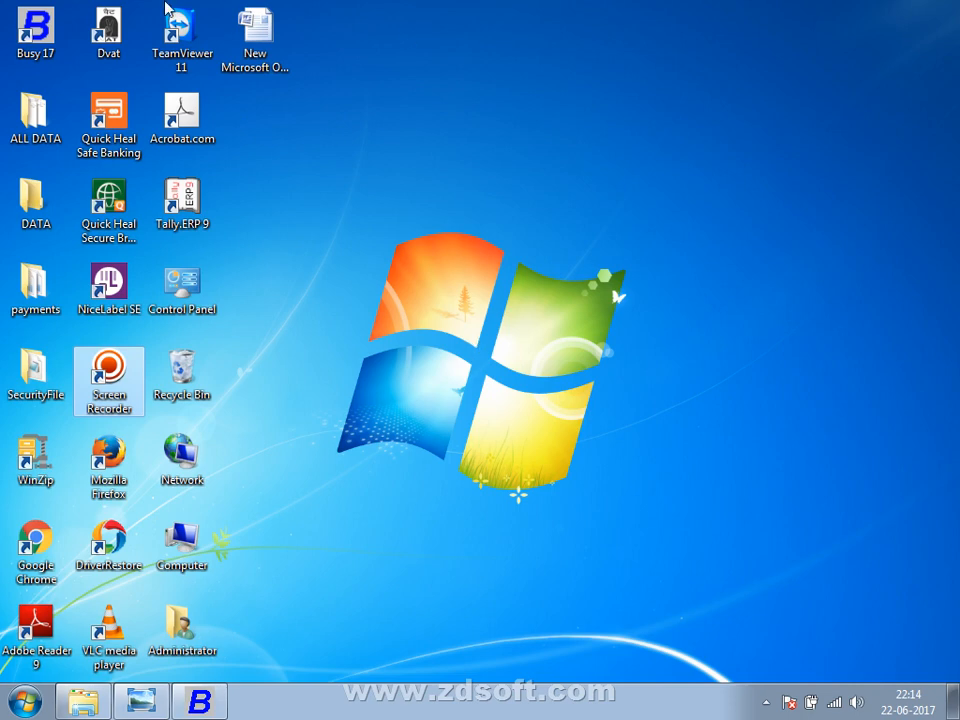
pyautogui.click(767, 702)
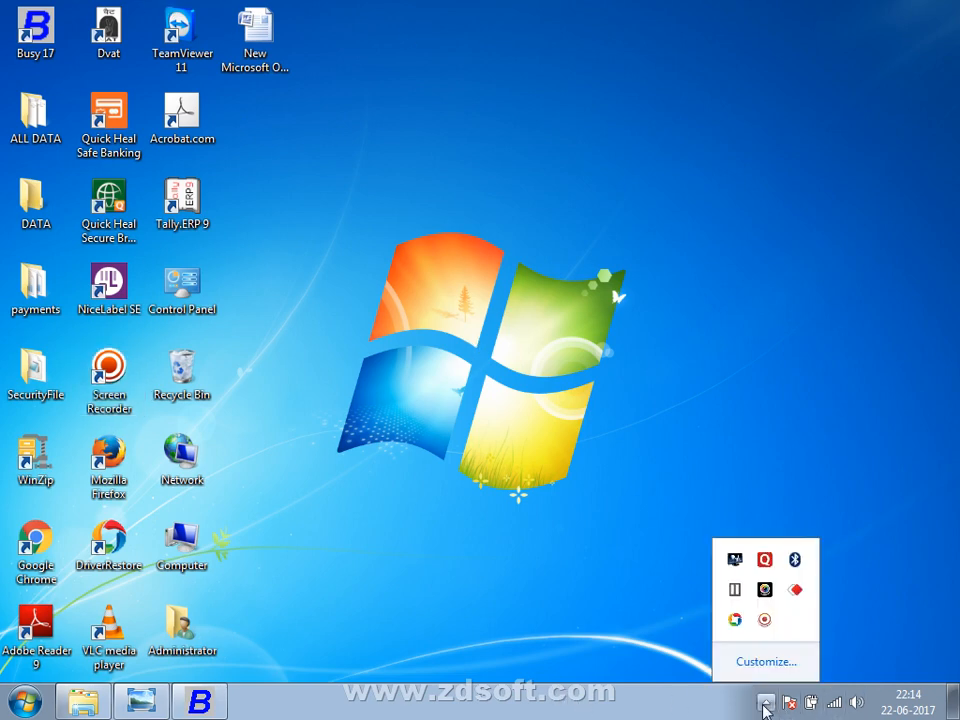
pyautogui.click(764, 620)
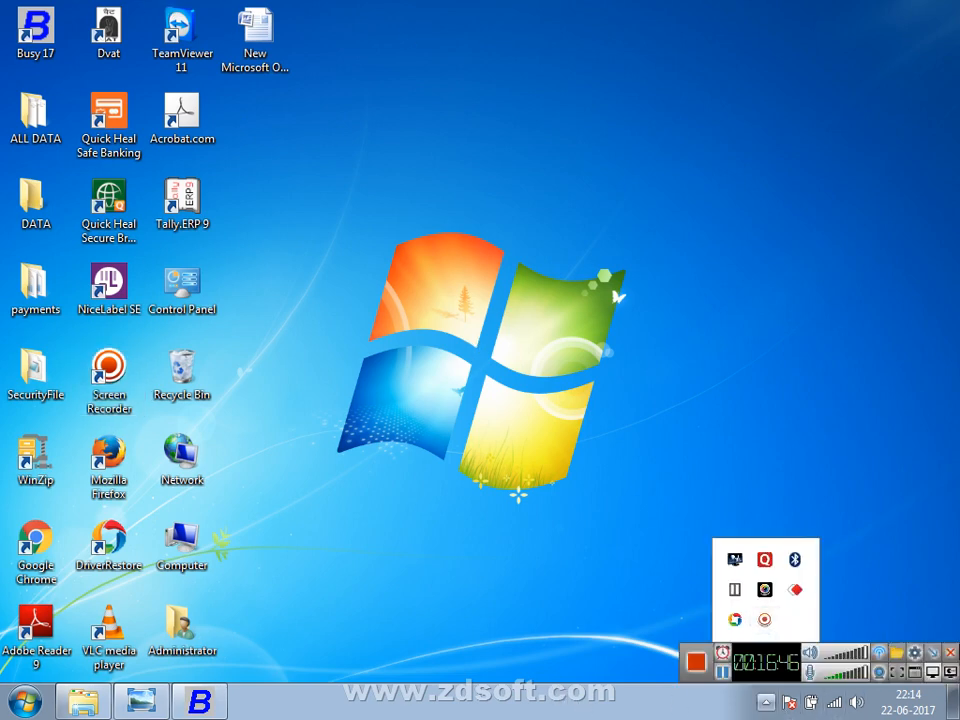